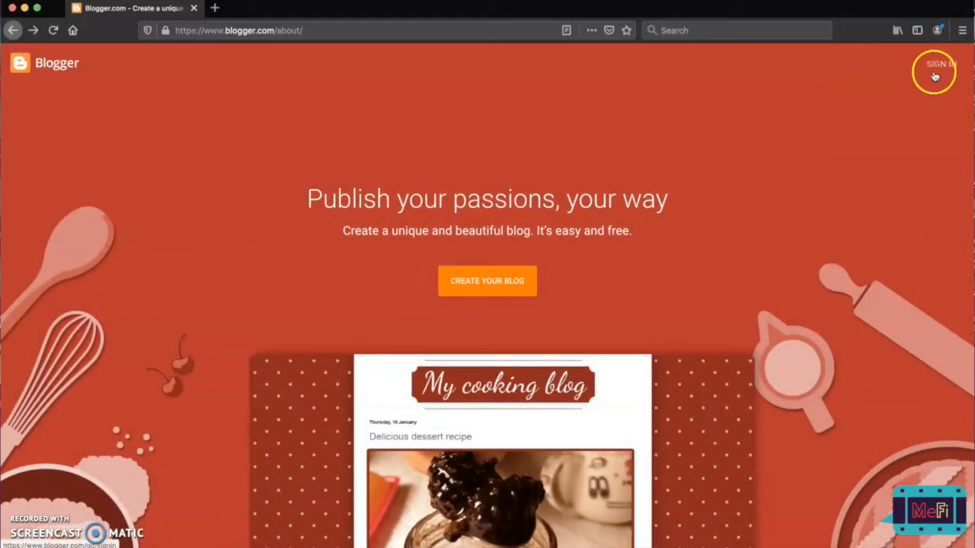
Start signing in to Blogger with another Google account and submit the account's e-mail address.
left_click(940, 66)
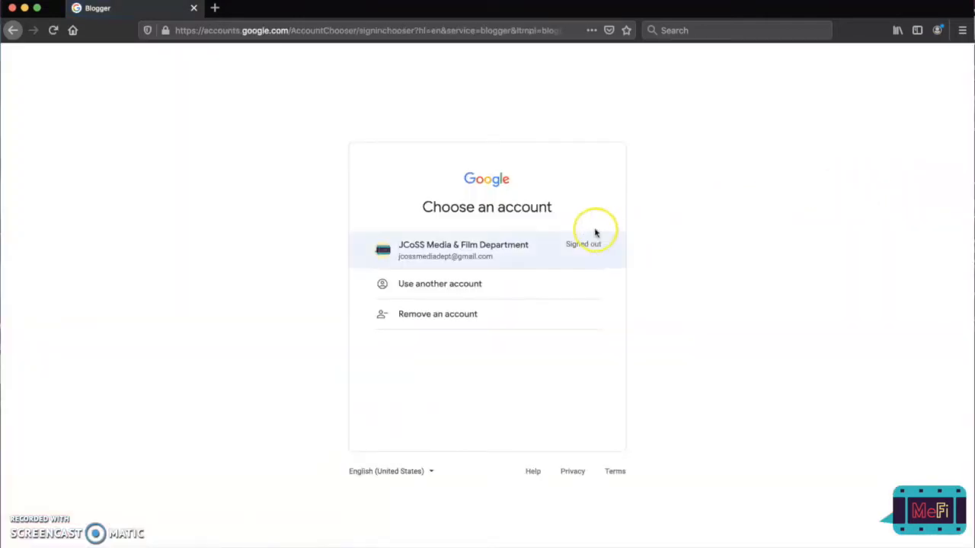
left_click(478, 284)
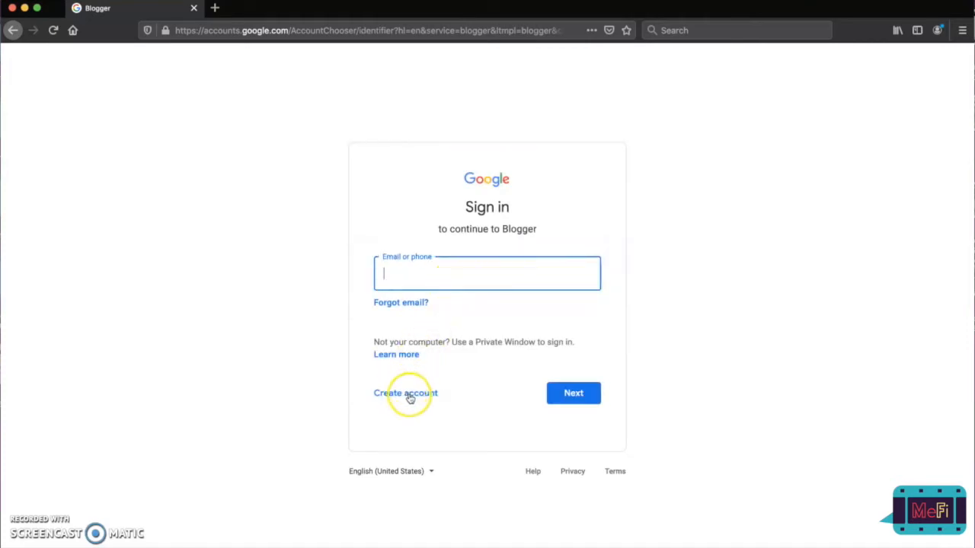
key("super+v")
left_click(574, 393)
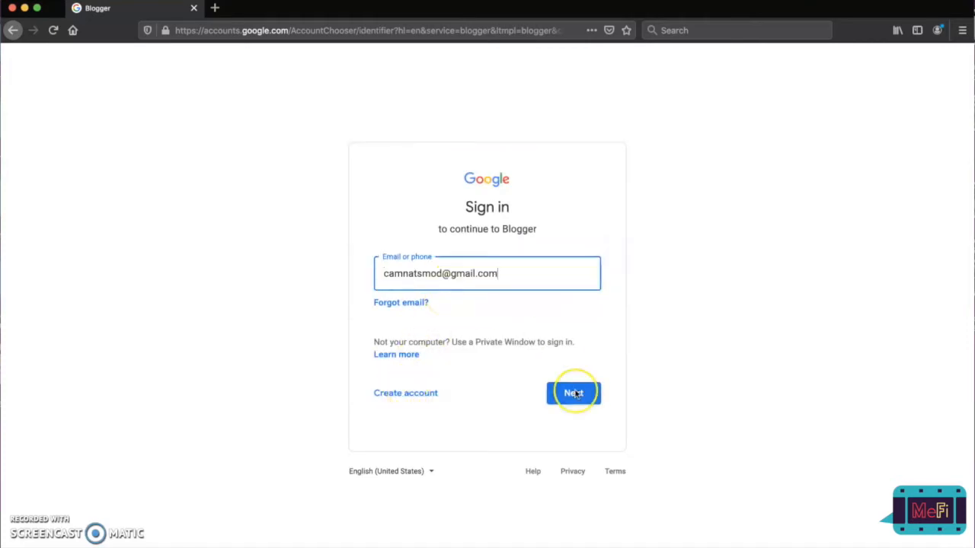
left_click(576, 394)
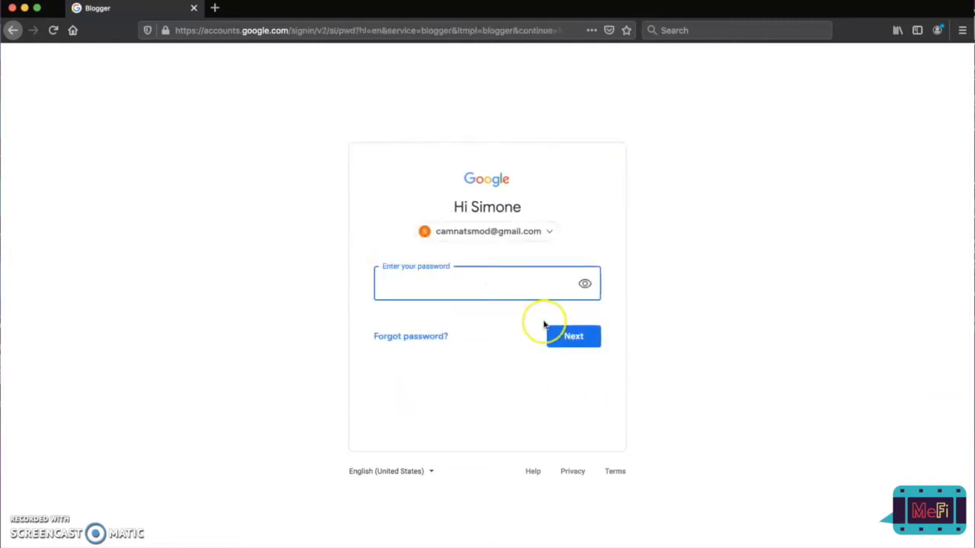
Enter the account password to sign in and decline saving the login in the browser.
type("•••••••••")
left_click(579, 337)
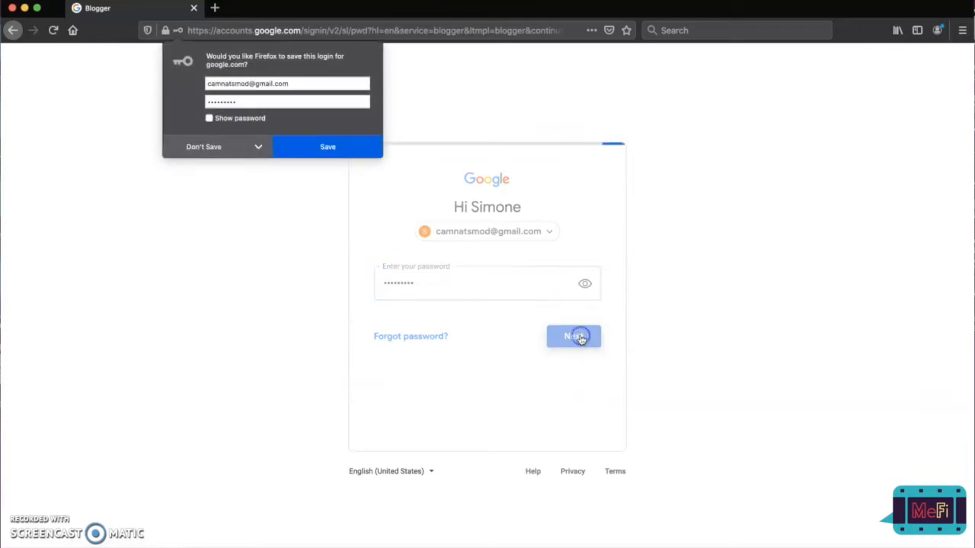
left_click(188, 144)
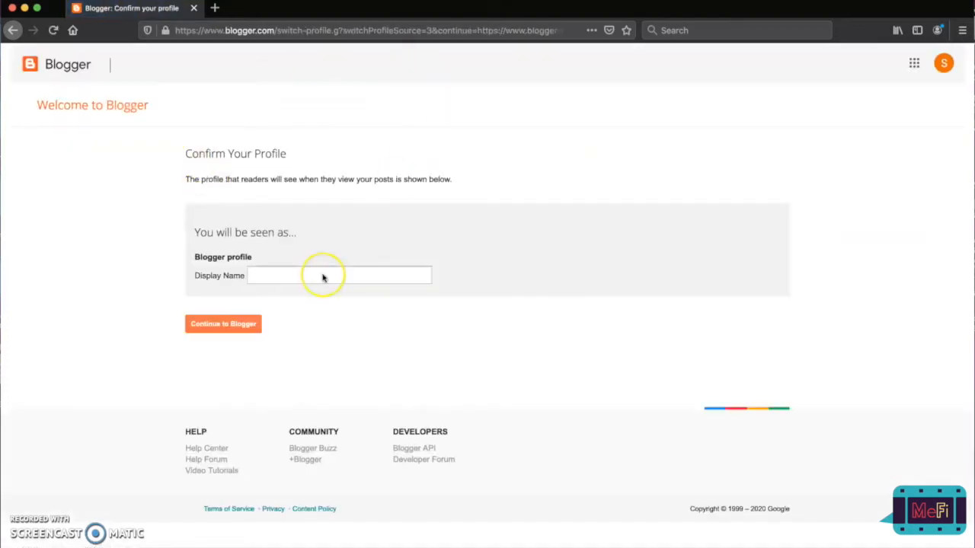
Set the Blogger profile's display name to "Blog Test" and continue to Blogger.
left_click(322, 276)
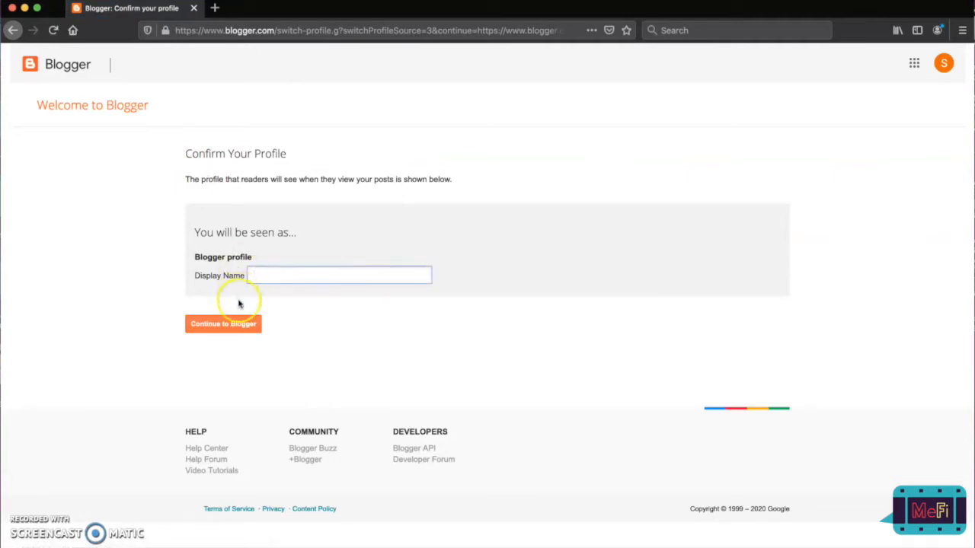
left_click(242, 357)
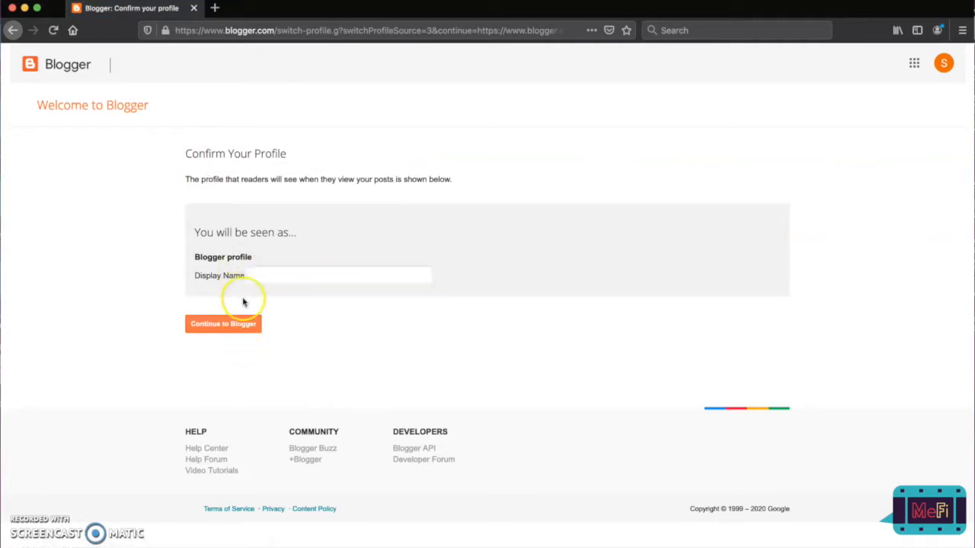
left_click(265, 276)
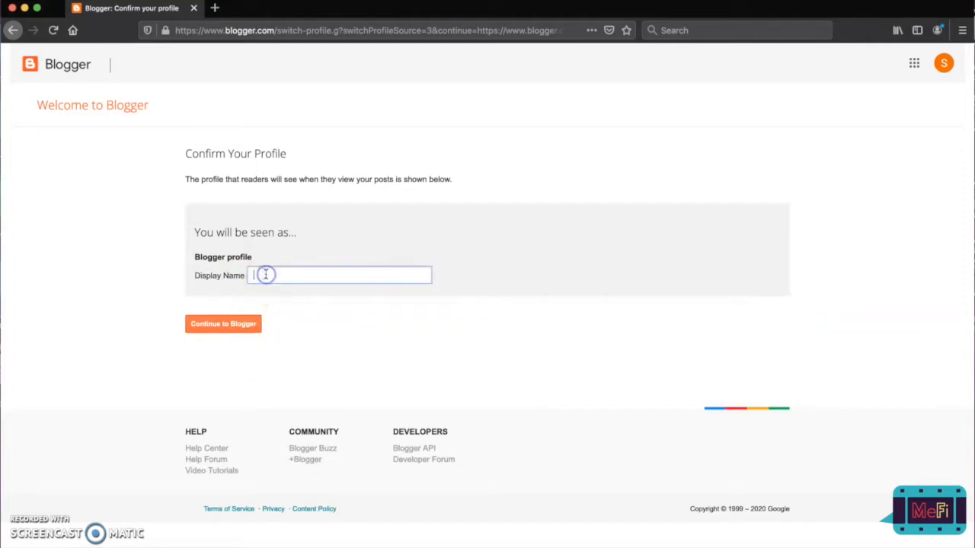
left_click(218, 325)
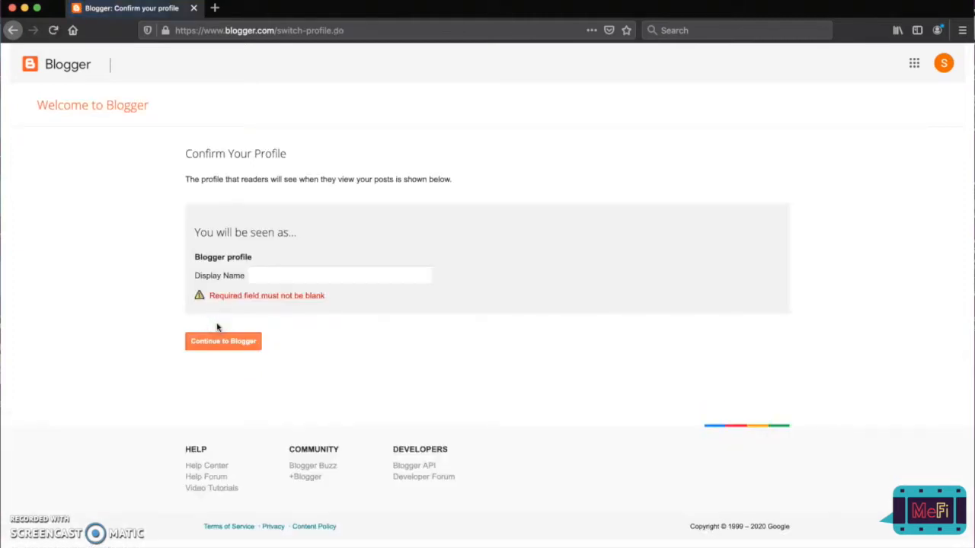
left_click(256, 280)
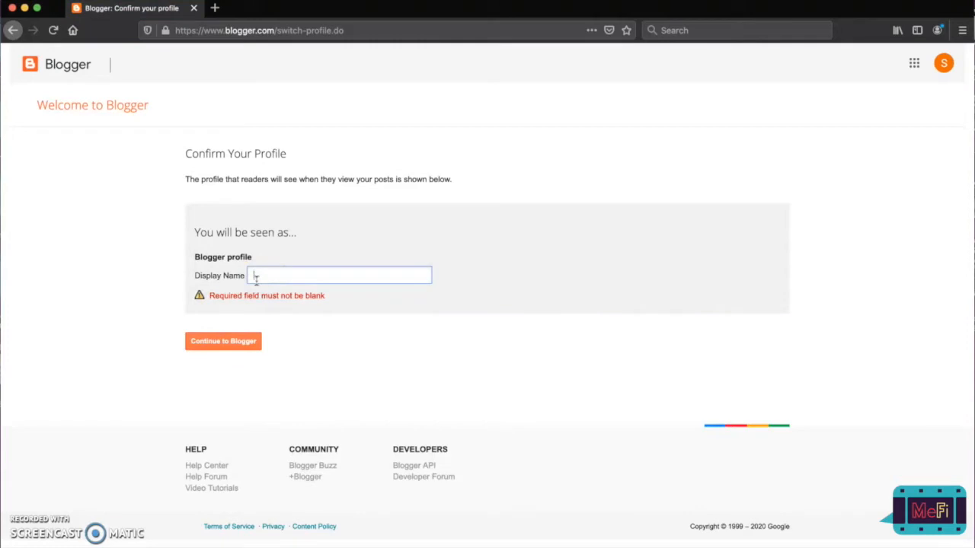
type("Blog Test")
left_click(238, 341)
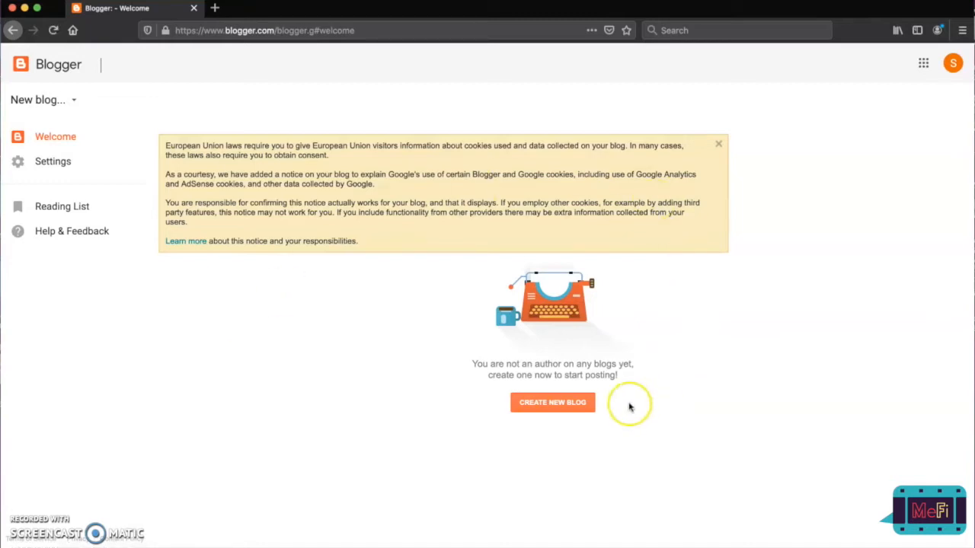
Start a new blog and title it with the teacher's name followed by "Unit 2 Exam".
left_click(553, 394)
left_click(557, 402)
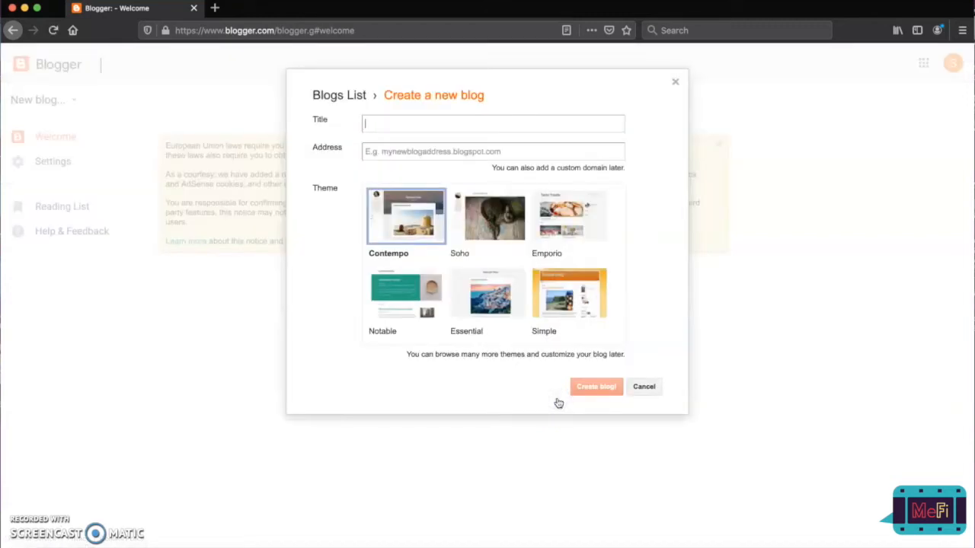
left_click(415, 124)
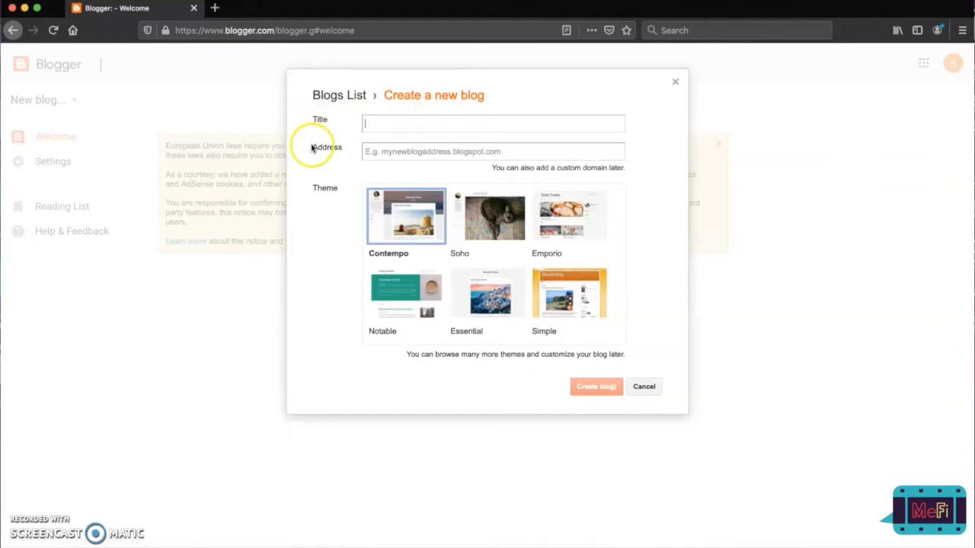
left_click(372, 151)
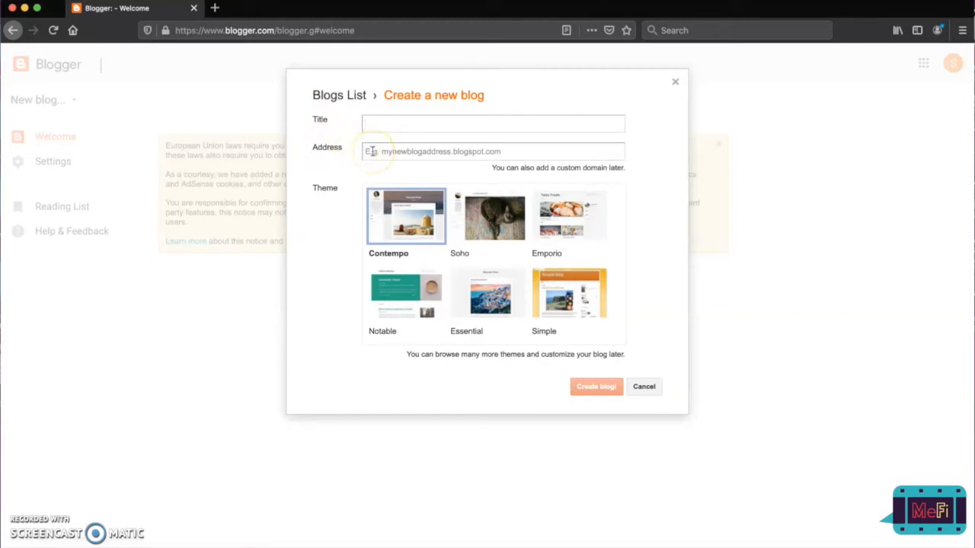
left_click(383, 120)
type("Miss Crader Unit 2 Exam")
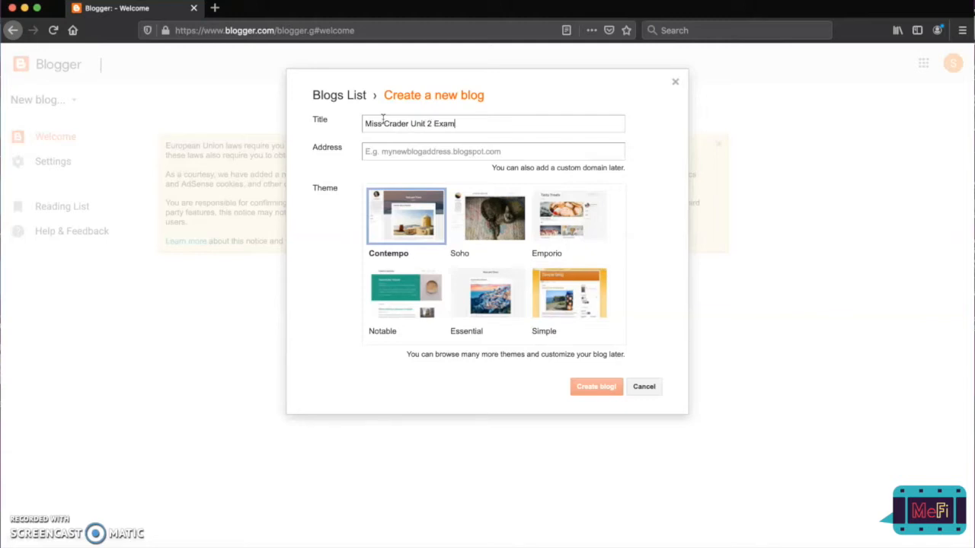
Set the blog's address to its title in lowercase without spaces, accepting the suggested blogspot.com address.
left_click(413, 153)
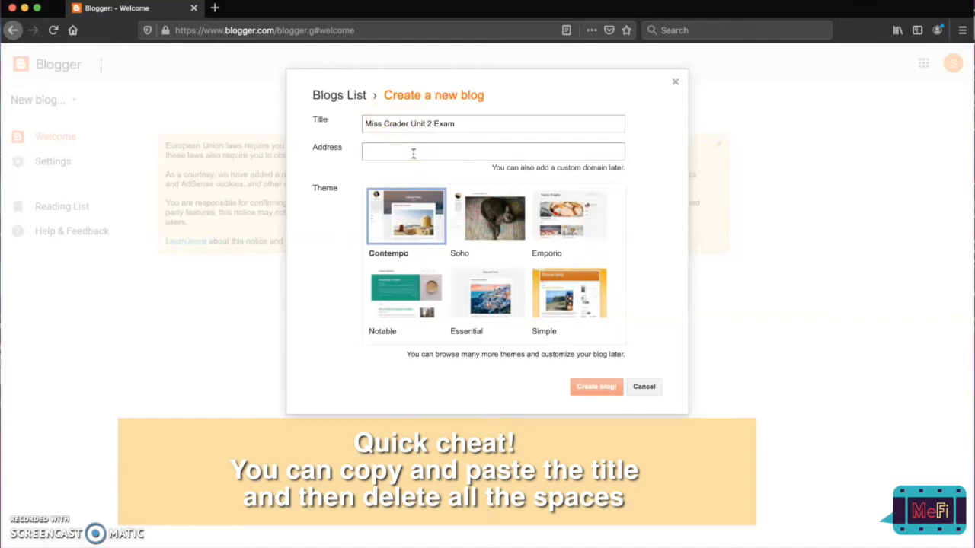
type("miss")
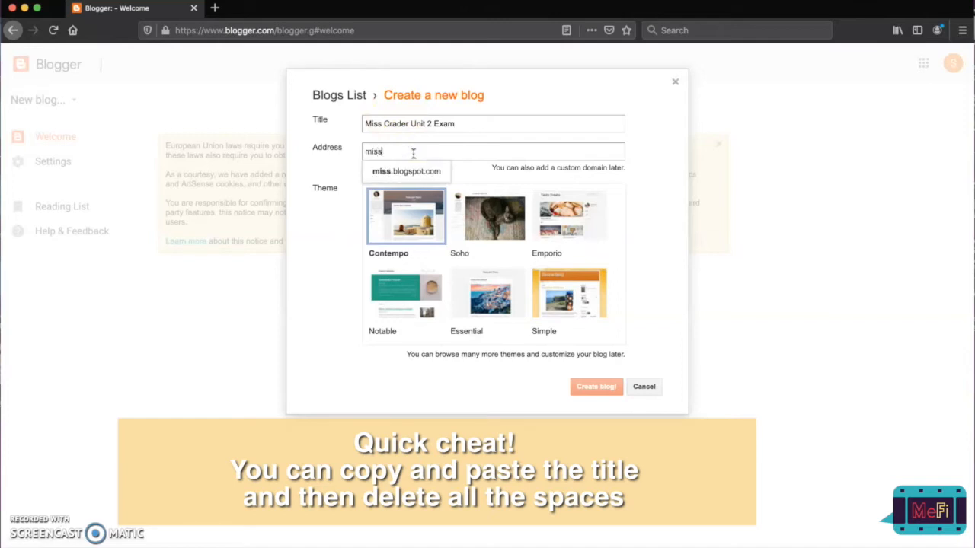
type("craderunit2exam")
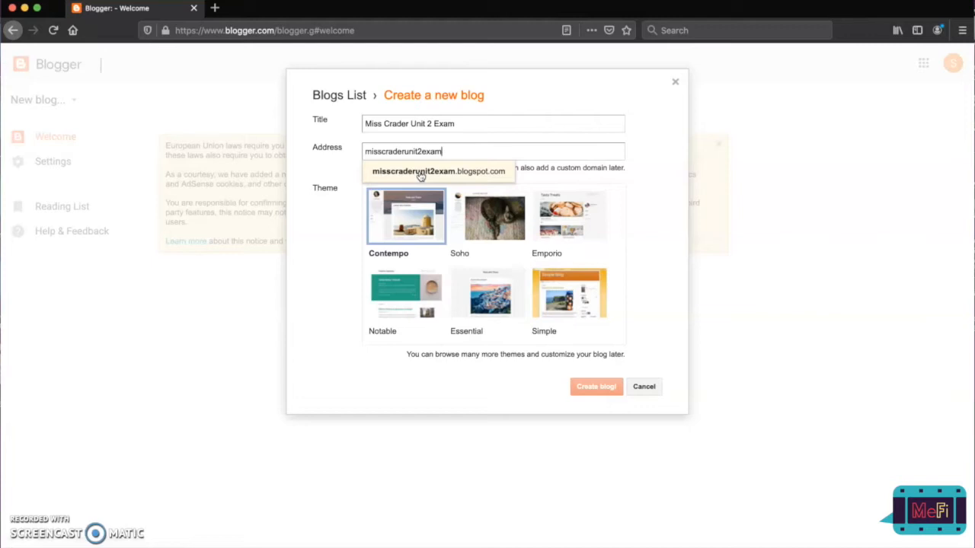
left_click(444, 172)
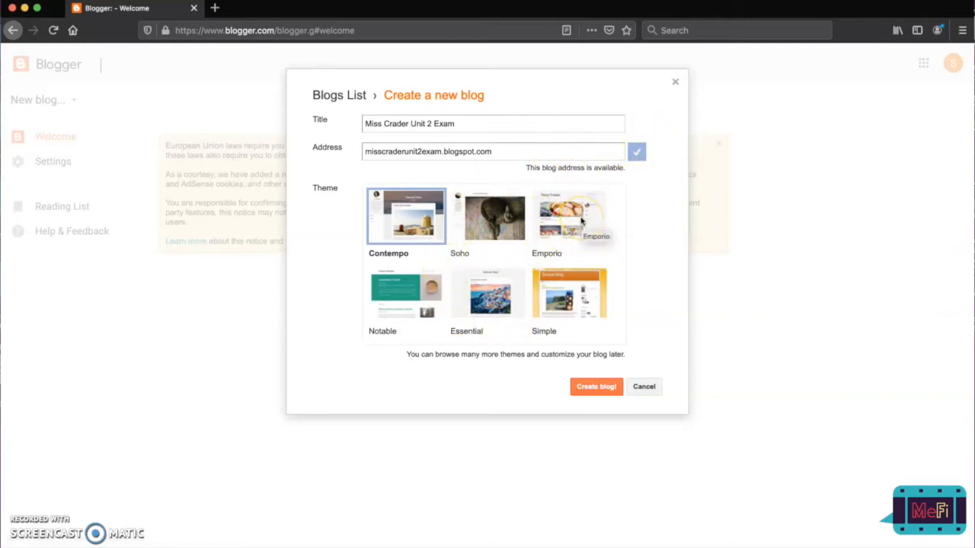
Look through the available themes, create the blog with the Contempo theme and decline the Google Domains offer.
scroll(581, 221, "down", 5)
scroll(581, 221, "down", 2)
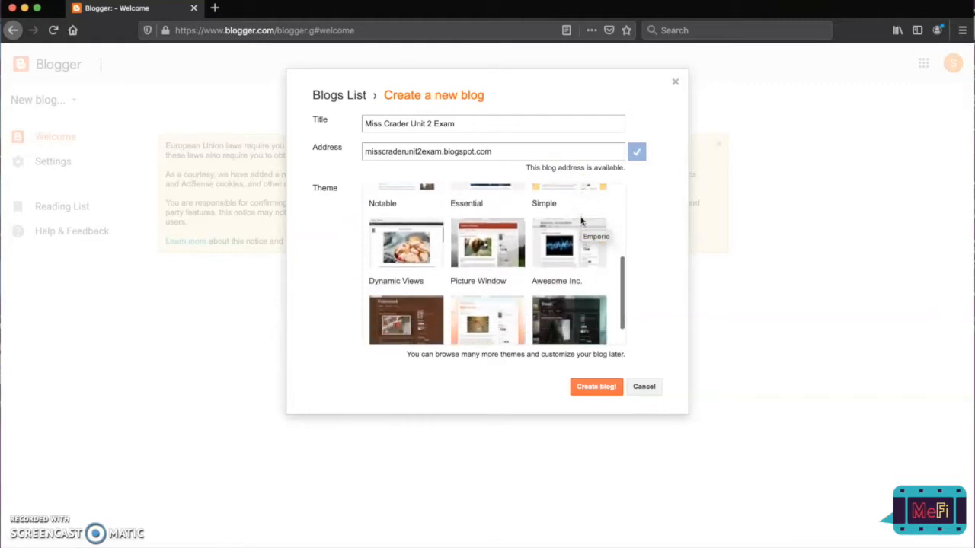
scroll(581, 221, "up", 3)
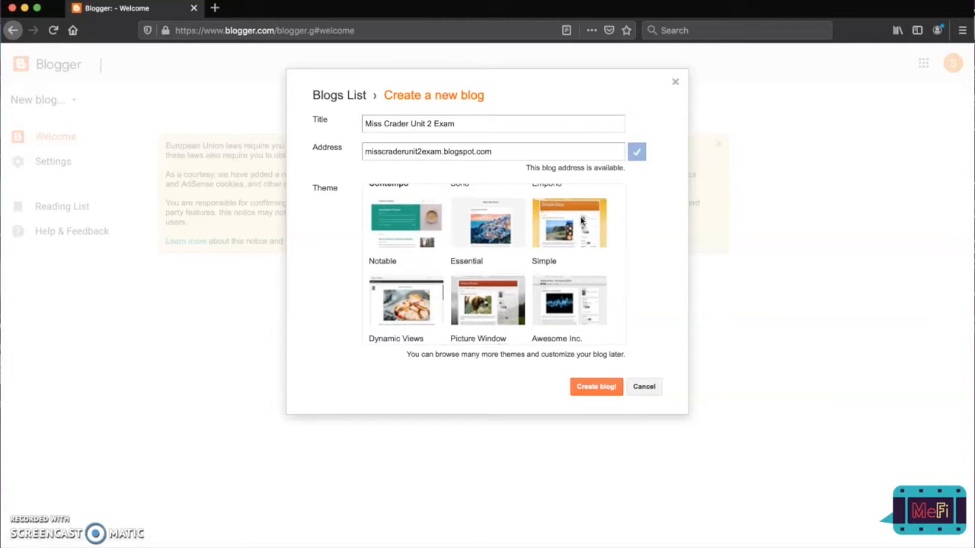
scroll(581, 220, "up", 3)
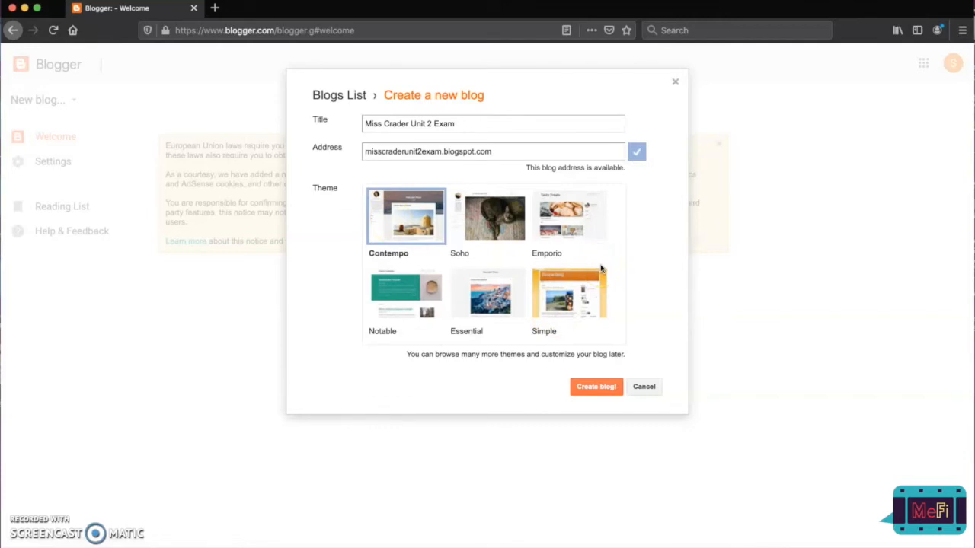
left_click(586, 390)
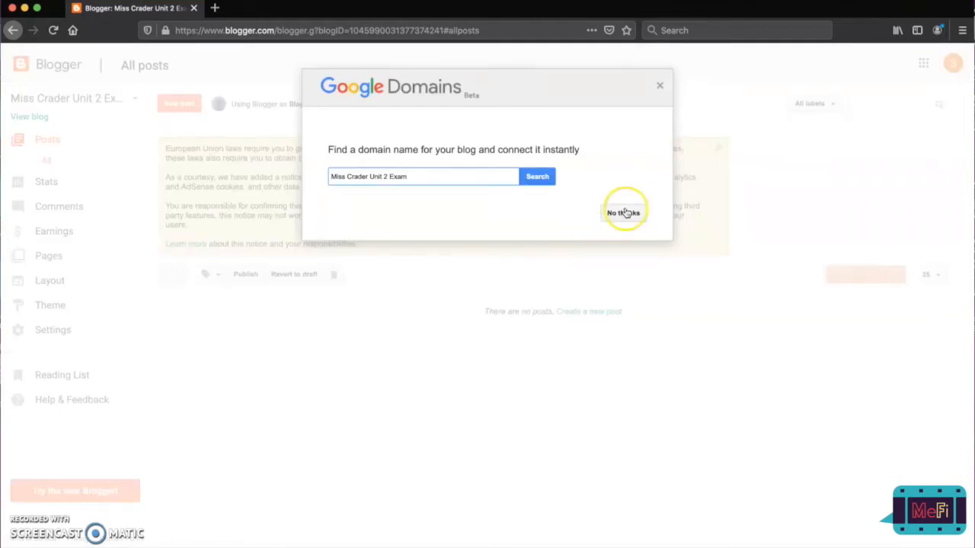
left_click(624, 212)
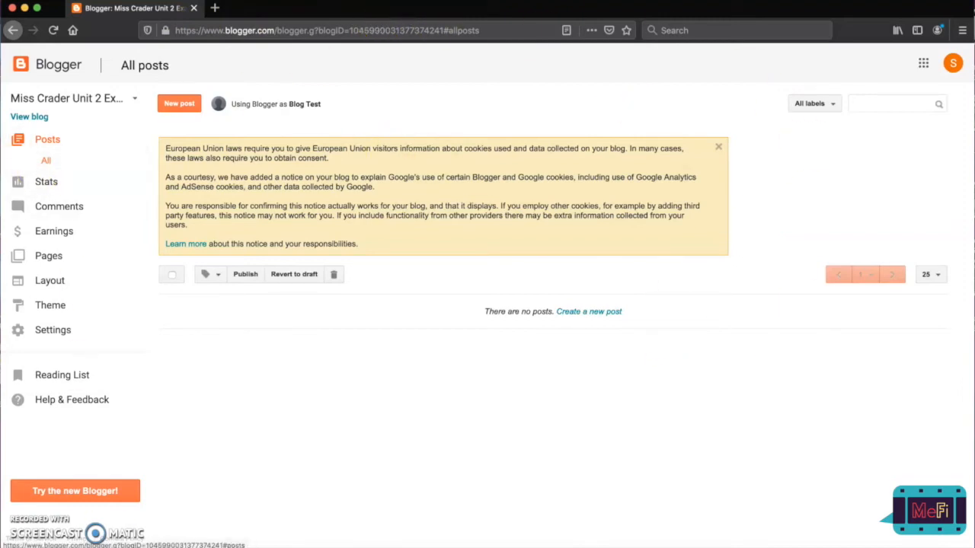
View the new blog in its own tab and copy its full web address.
left_click(30, 117)
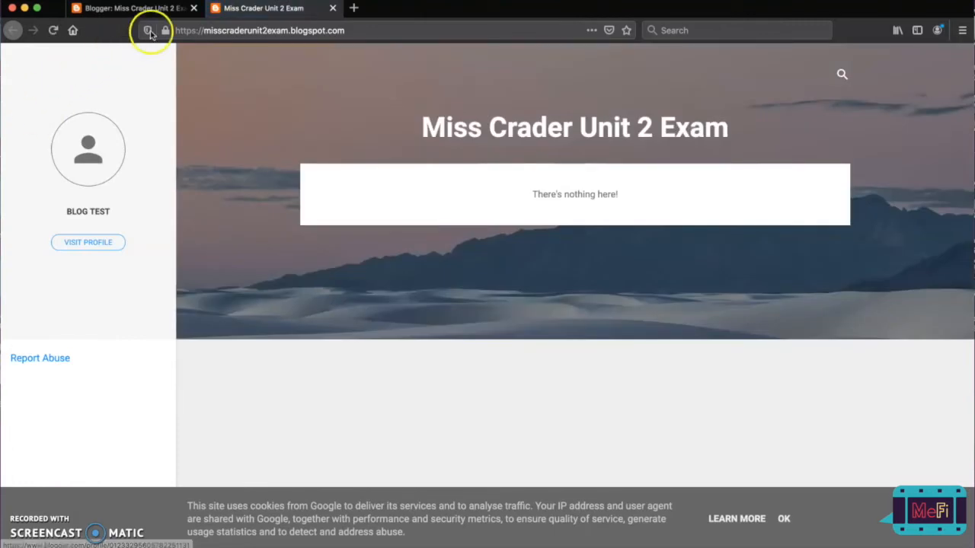
left_click(179, 29)
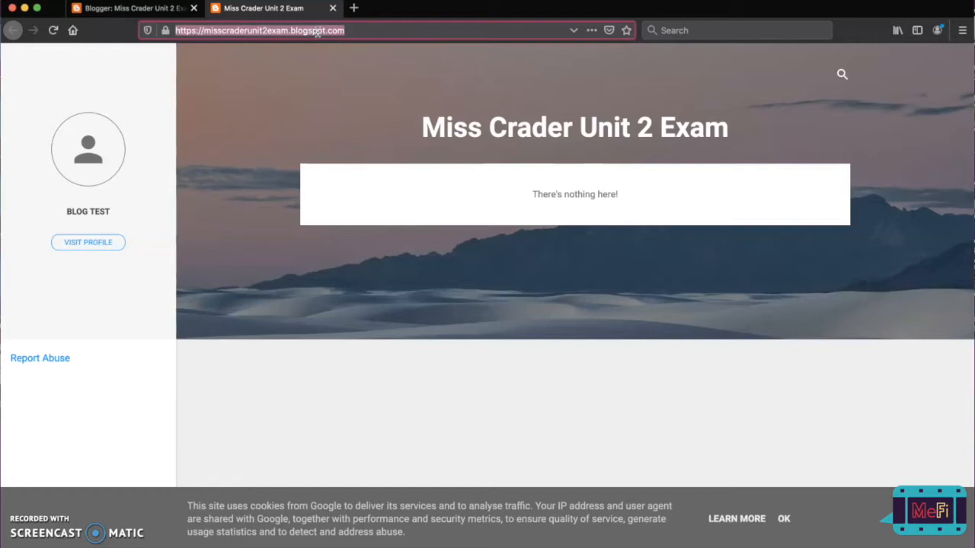
right_click(317, 32)
left_click(352, 69)
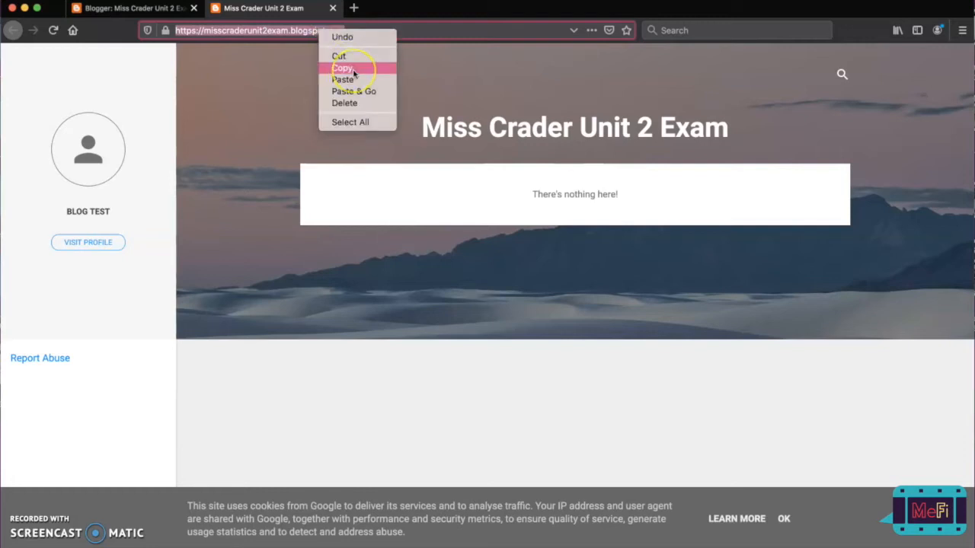
left_click(282, 84)
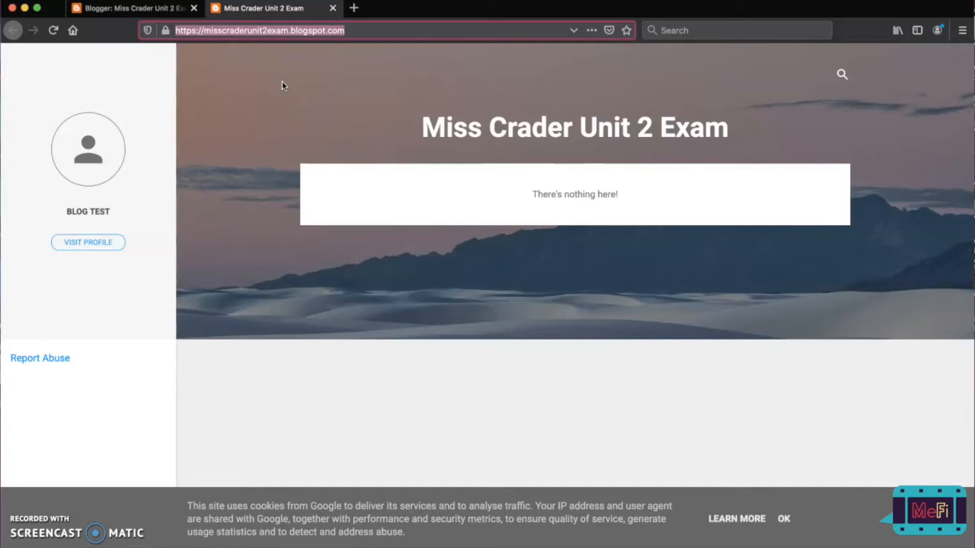
left_click(322, 11)
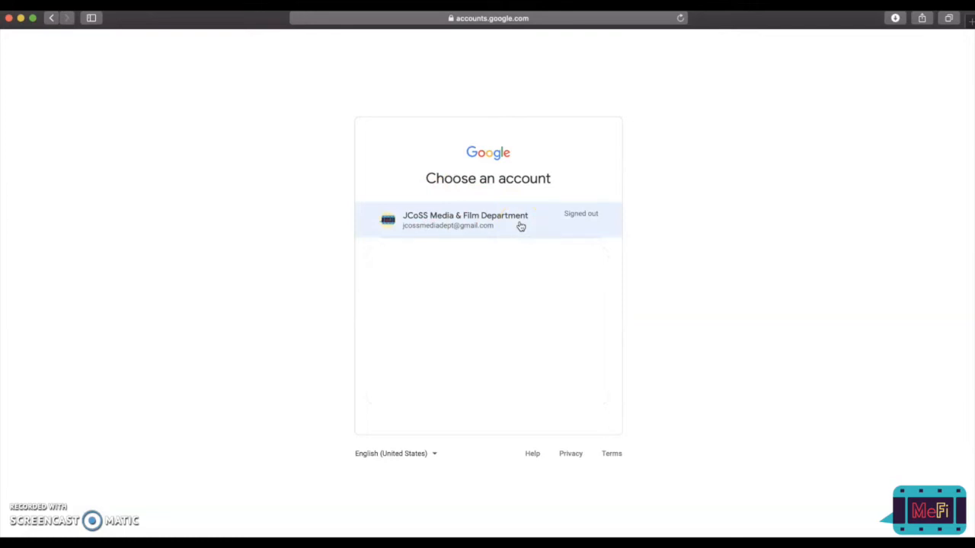
Sign in to Gmail with the JCoSS Media & Film Department account, filling in its saved password.
left_click(477, 217)
left_click(493, 224)
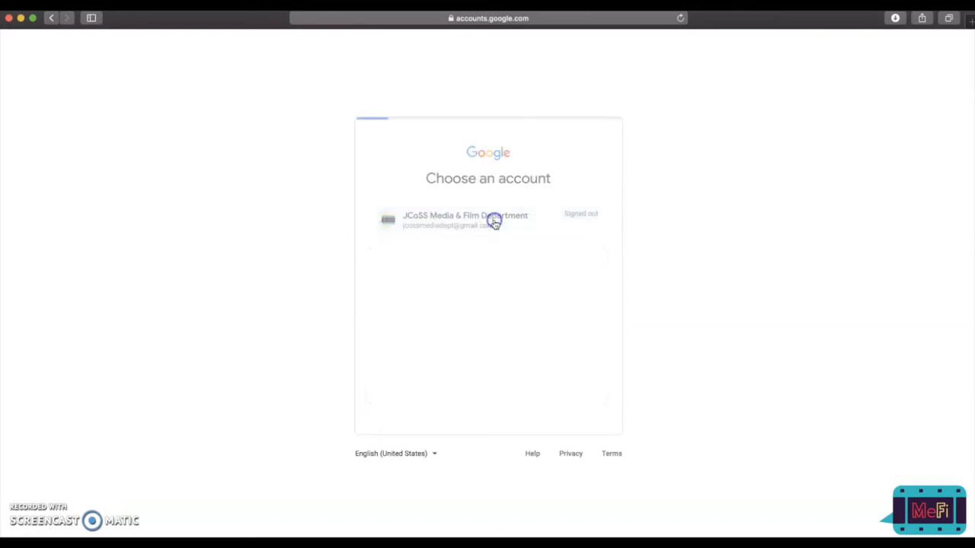
left_click(463, 286)
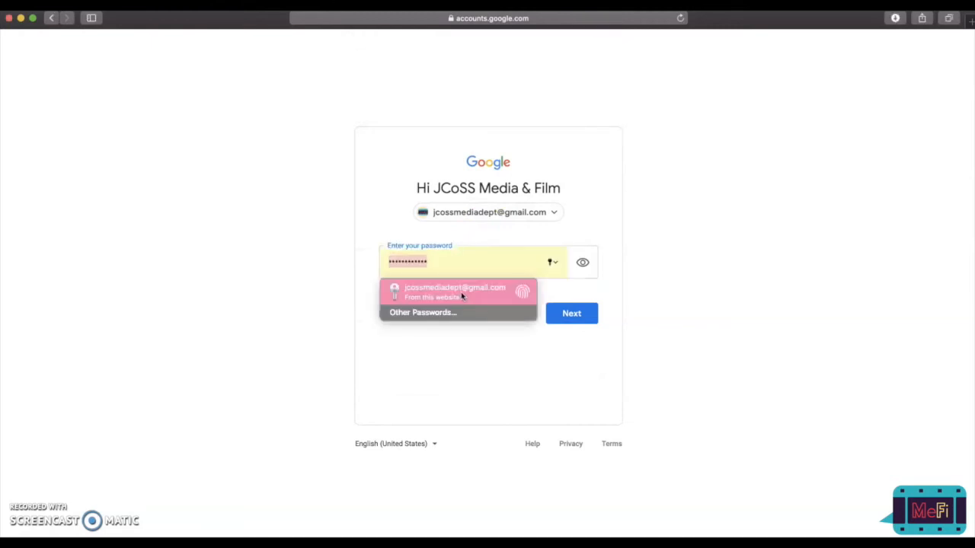
left_click(572, 312)
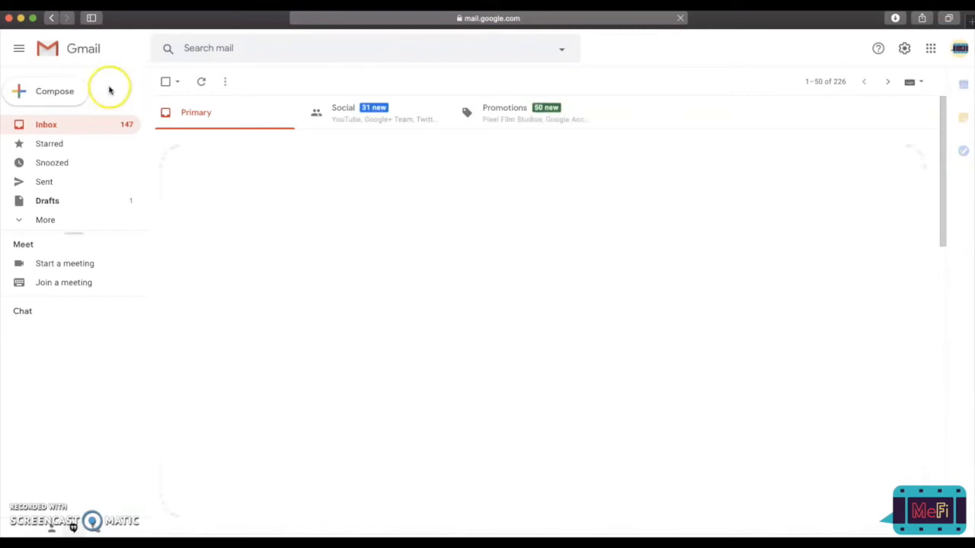
Start a new e-mail message and enter the teacher's school e-mail address as the recipient.
left_click(70, 92)
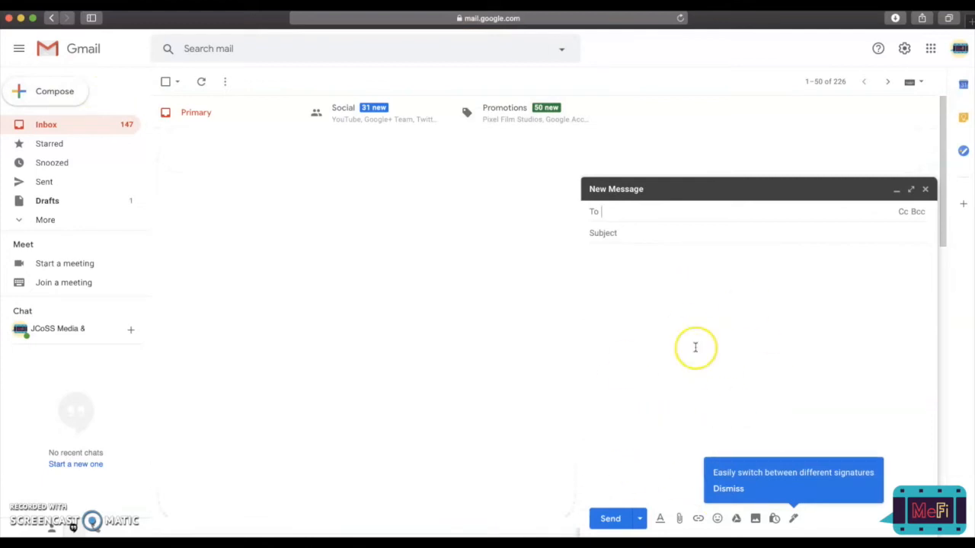
left_click(619, 213)
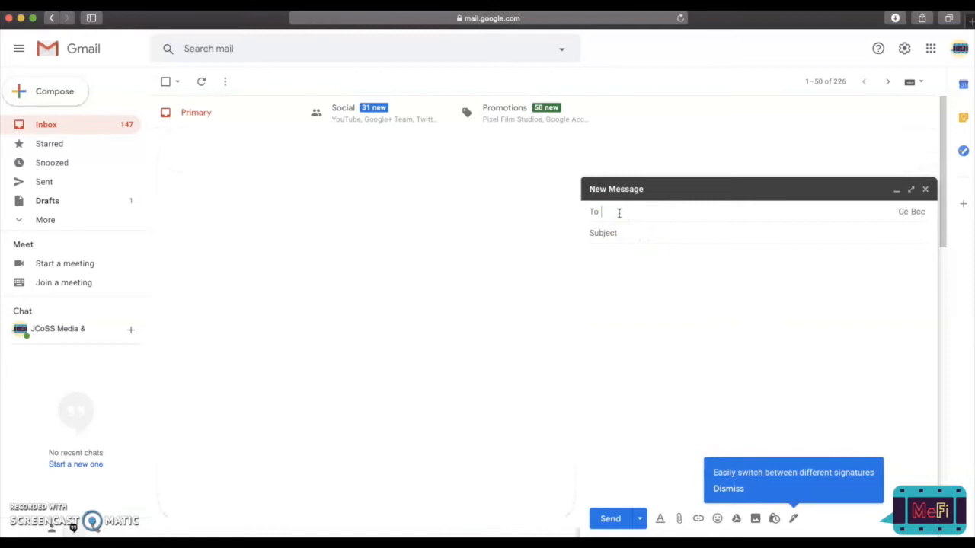
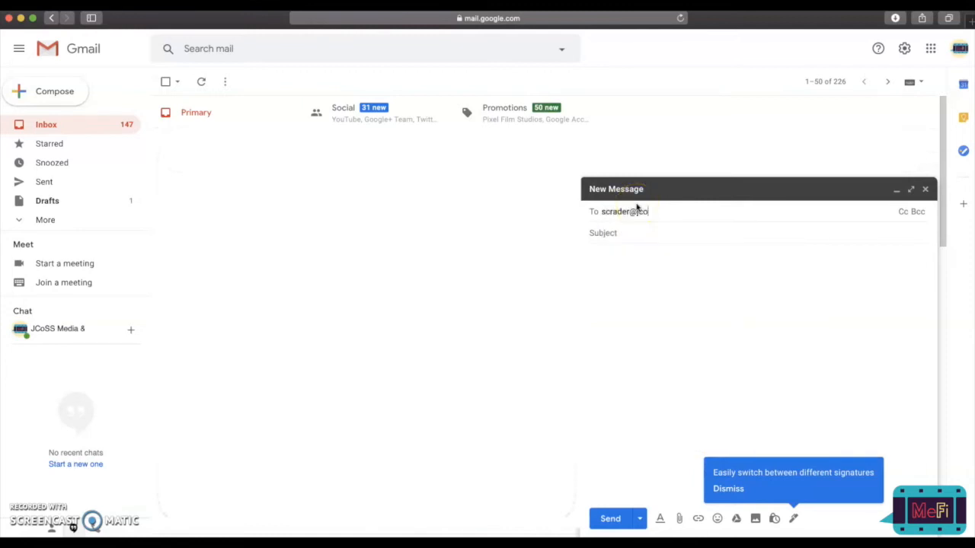
left_click_drag(716, 212, 586, 212)
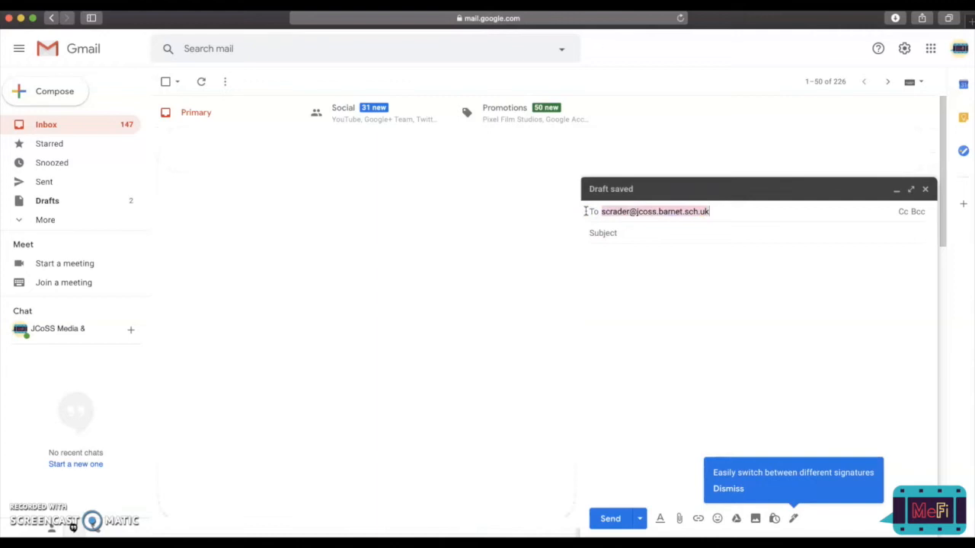
Give the message the subject "Unit 2 Blog Link", send it and check the sent mail.
left_click(641, 228)
left_click(606, 231)
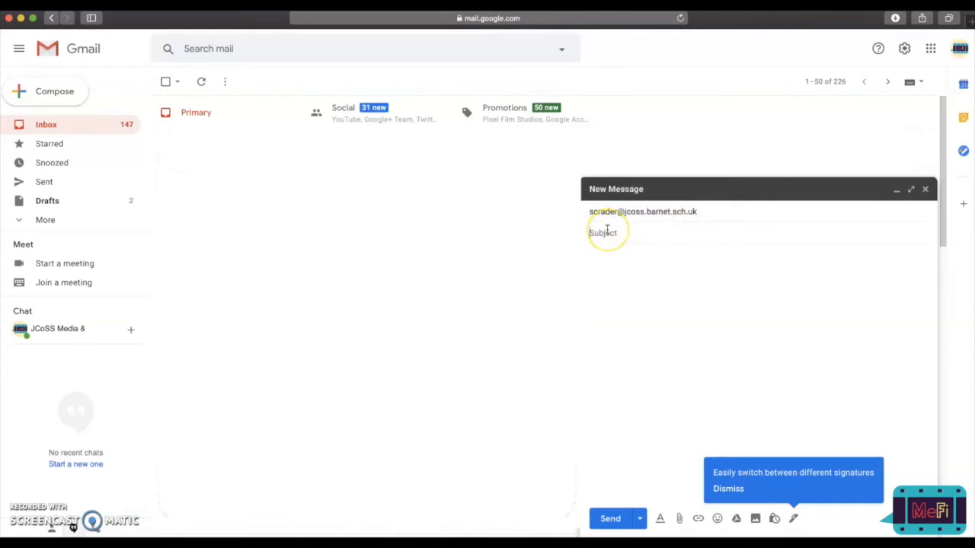
type("Unit 4")
type(" Blog Link")
left_click(651, 275)
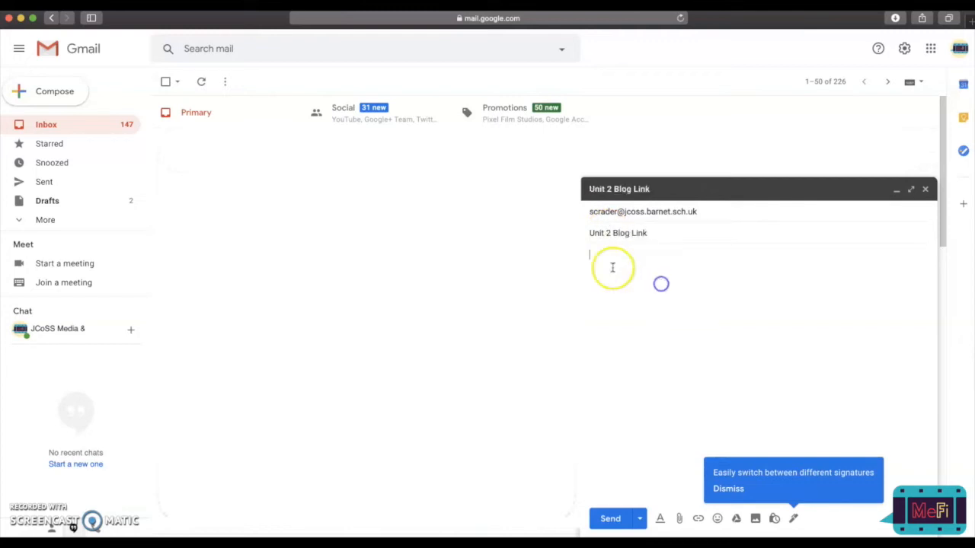
left_click(682, 325)
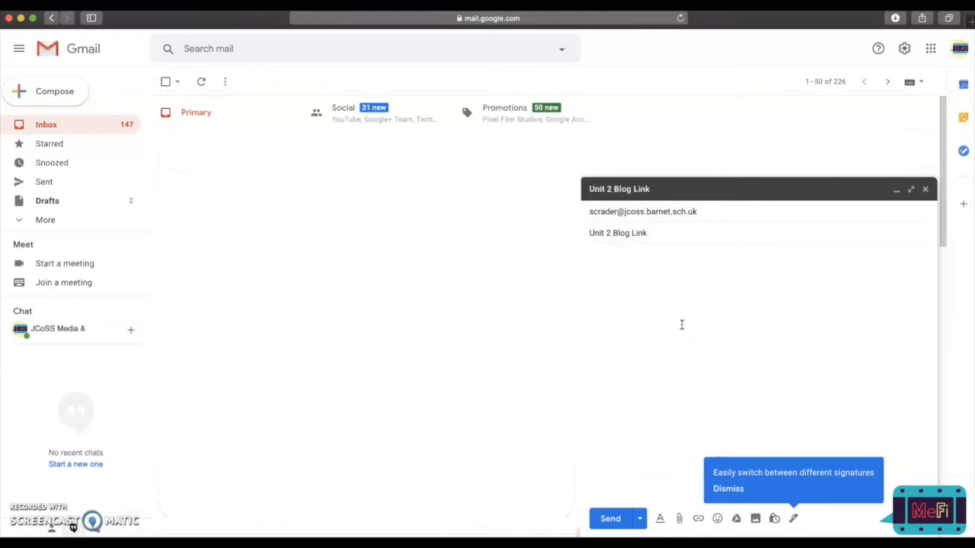
left_click(614, 518)
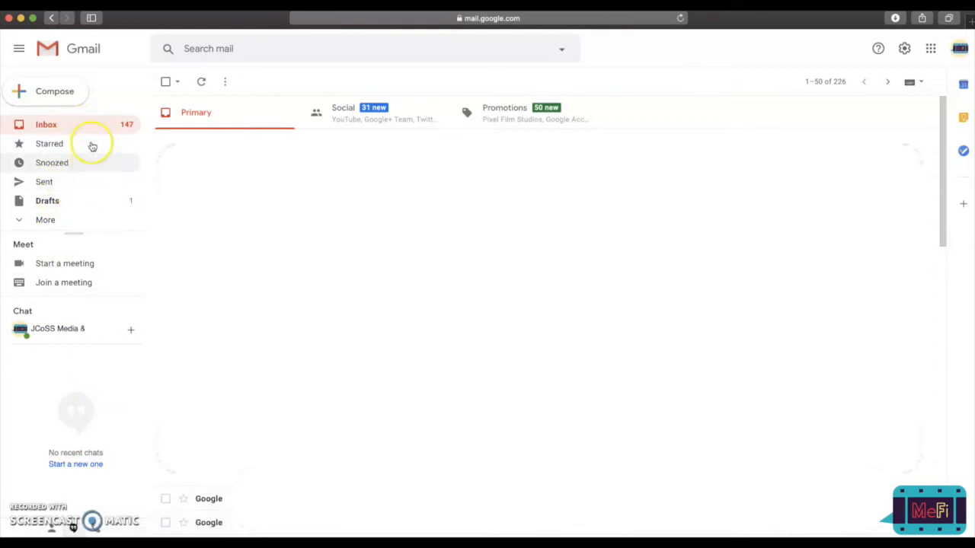
left_click(65, 184)
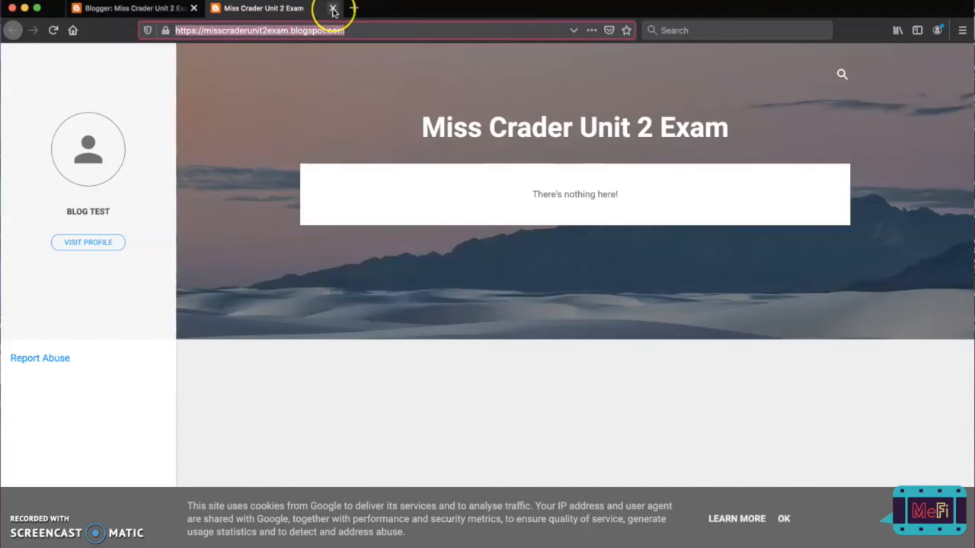
Return to Blogger, closing the blog's own tab, and look through the themes available for the blog.
left_click(333, 9)
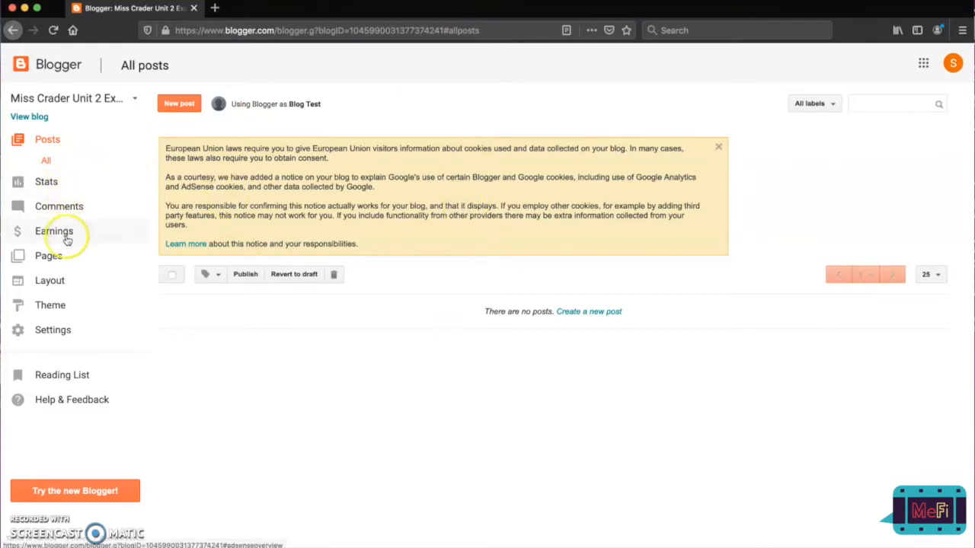
left_click(50, 305)
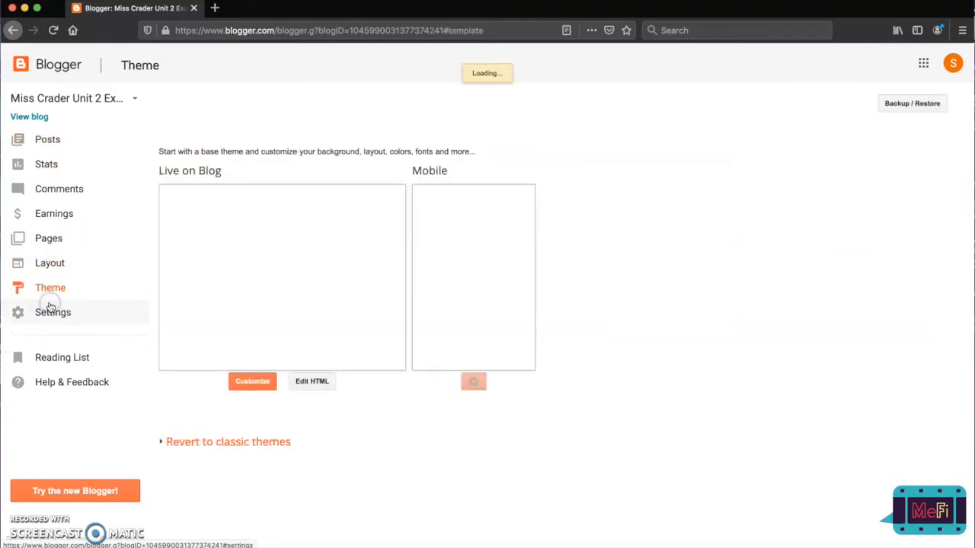
scroll(647, 272, "down", 10)
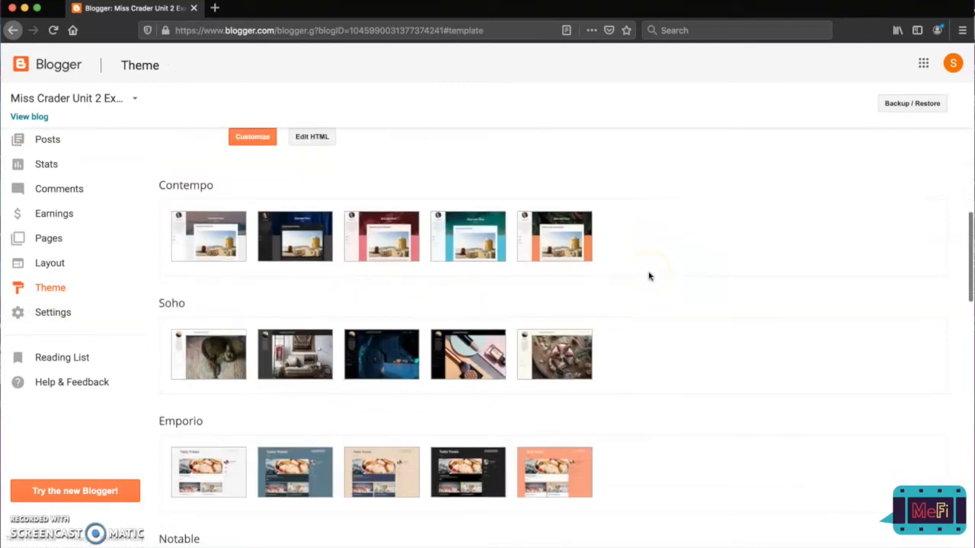
scroll(649, 275, "down", 15)
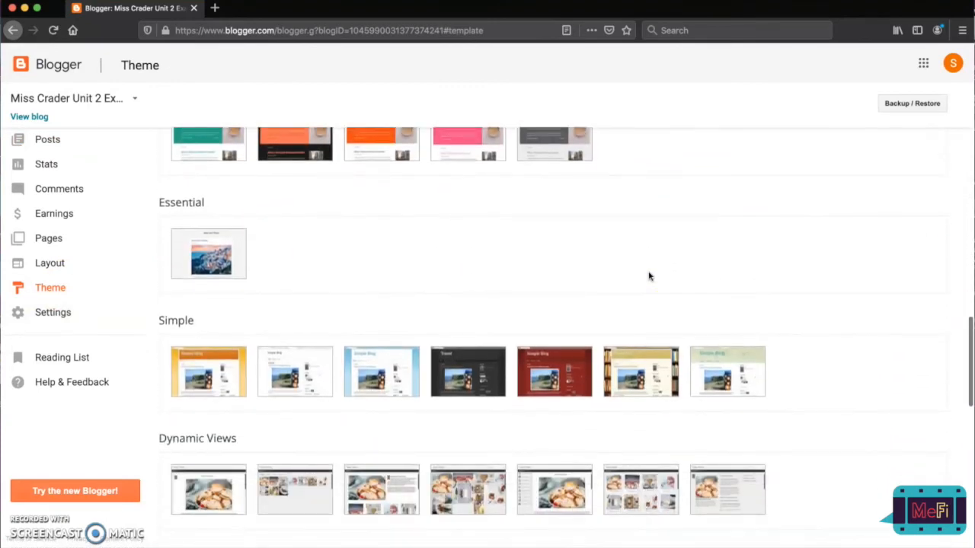
scroll(648, 275, "down", 8)
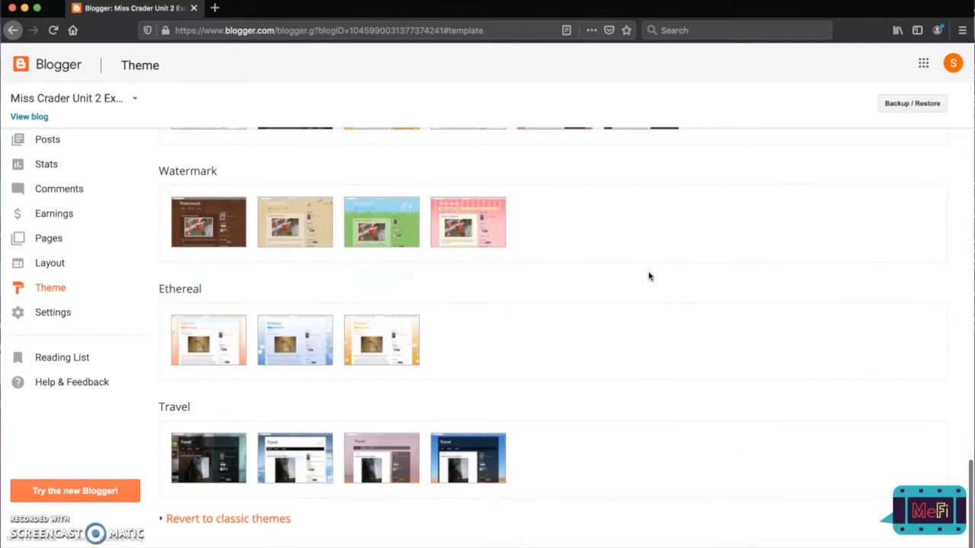
scroll(649, 275, "up", 20)
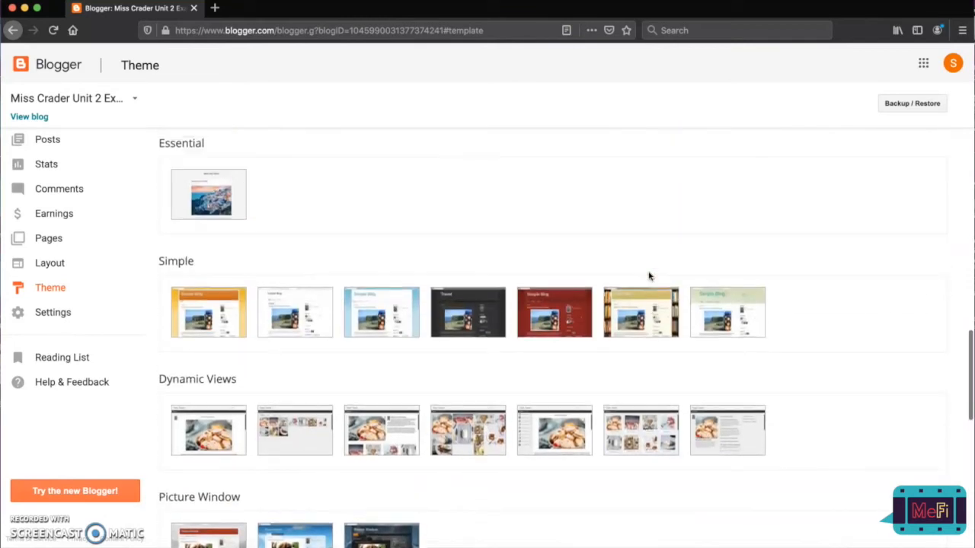
scroll(649, 275, "up", 10)
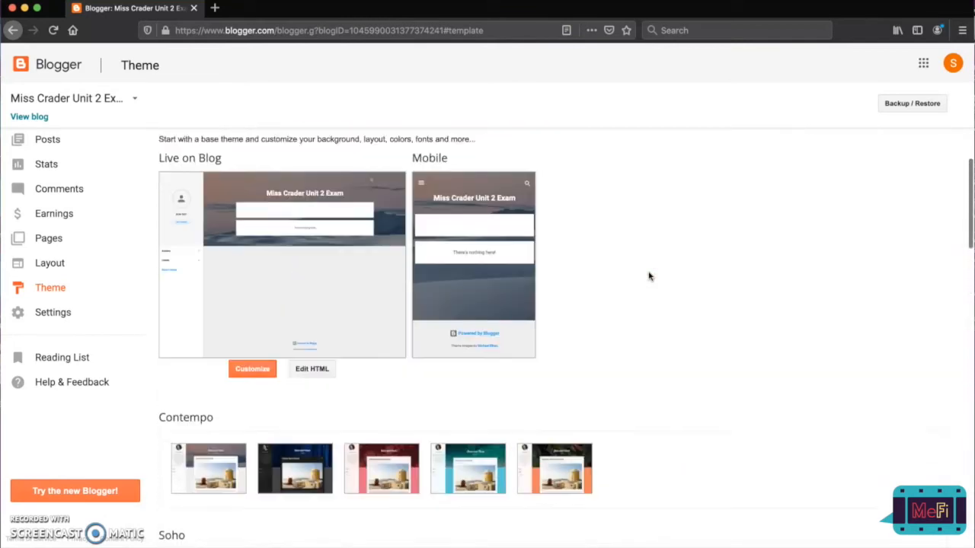
scroll(648, 275, "down", 3)
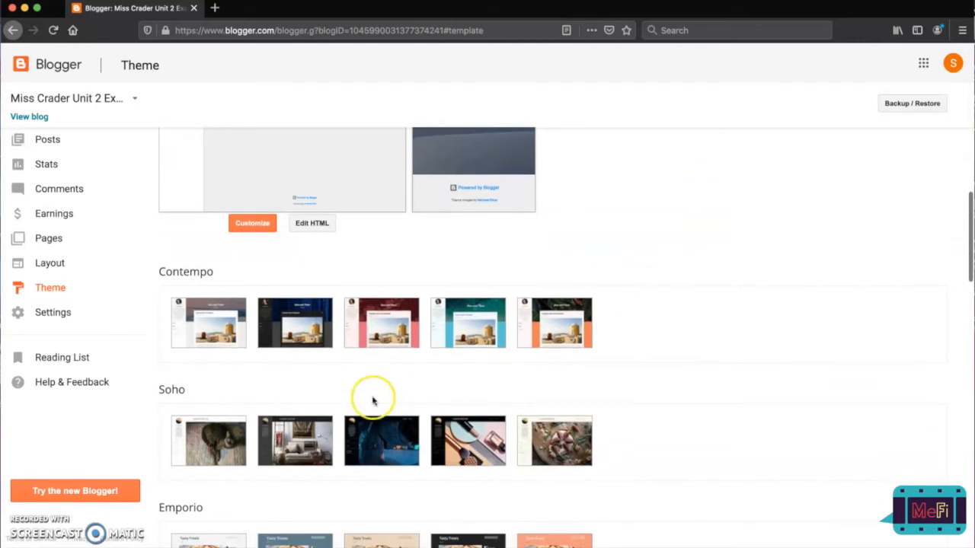
mouse_move(210, 328)
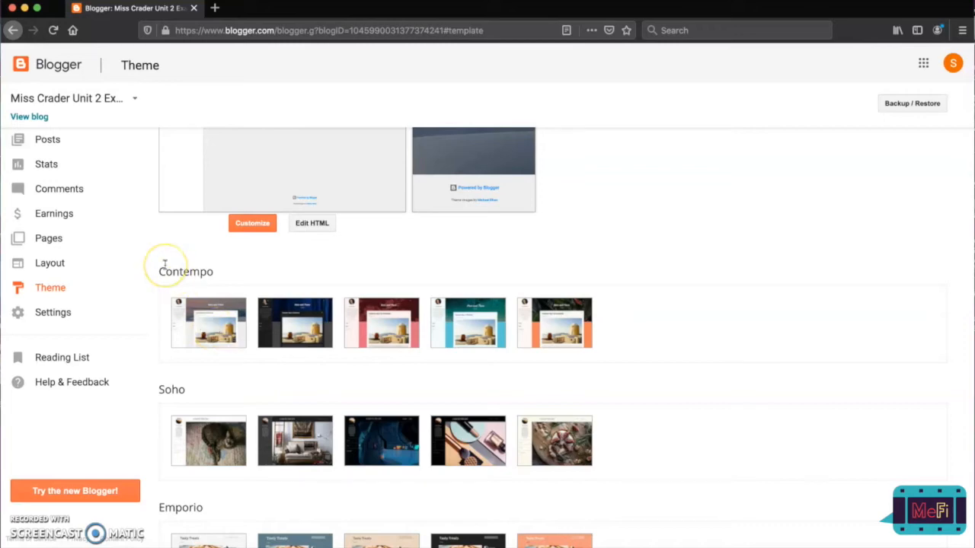
scroll(163, 265, "up", 5)
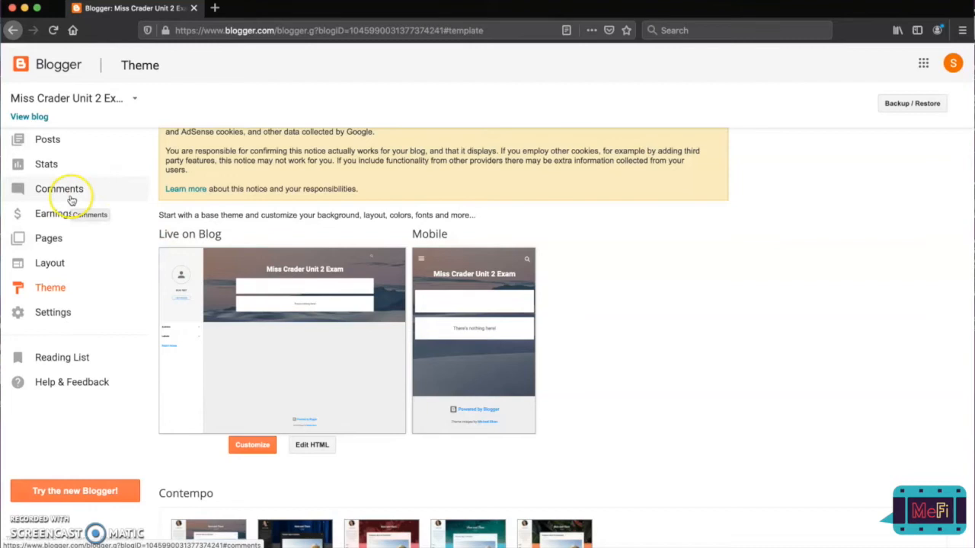
Create a new blog post with the title "Post 1".
left_click(47, 140)
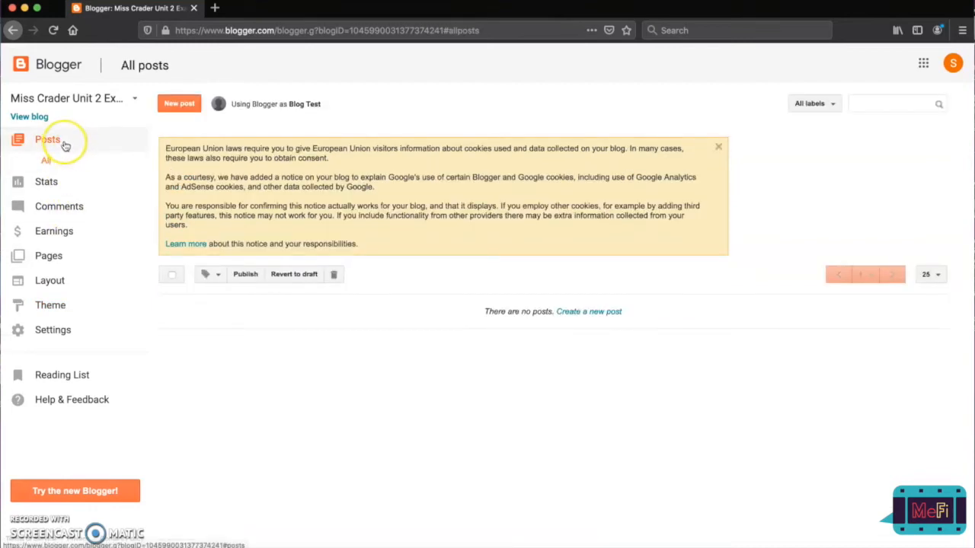
left_click(183, 104)
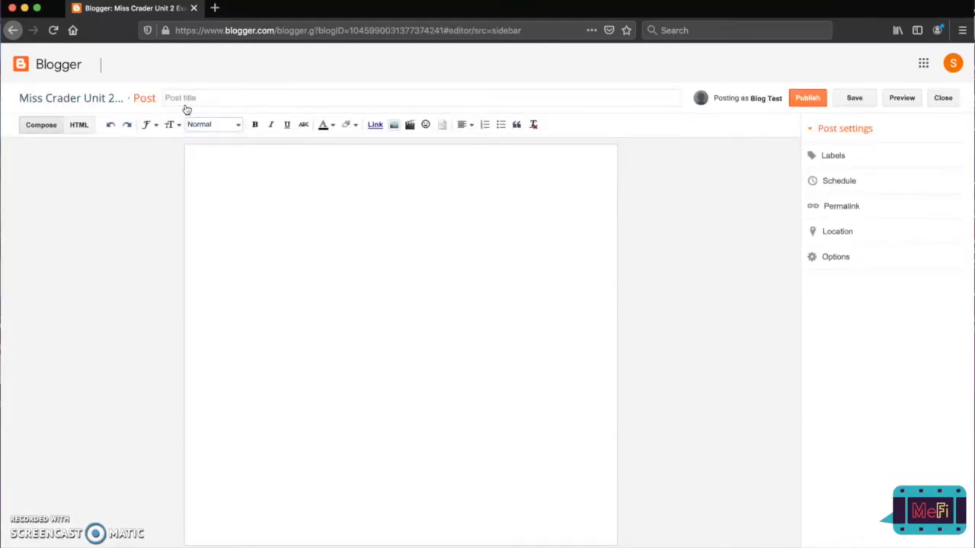
left_click(192, 100)
left_click(212, 100)
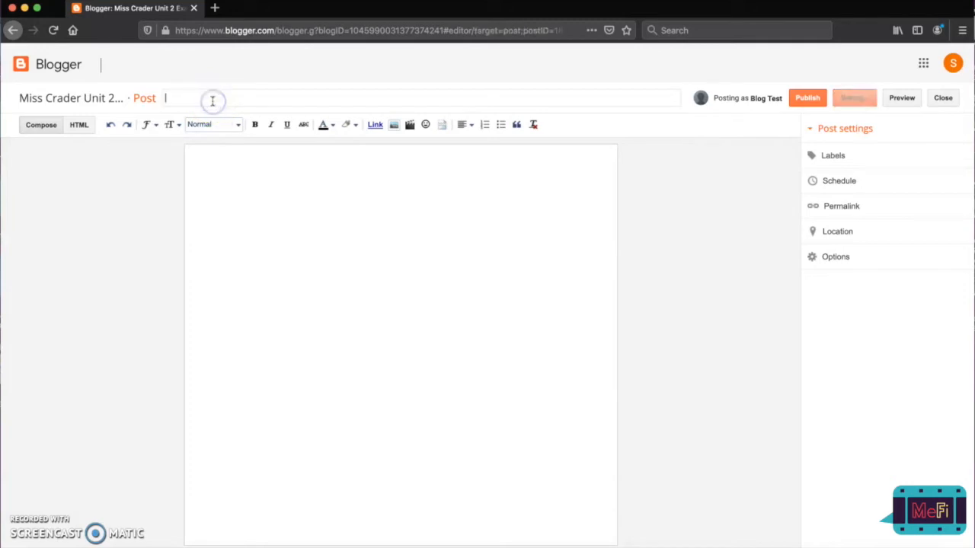
type("Post 1")
Write the sample text "ivdiweifwpjnvpowfwe" in the post body, with "hello" as a separate paragraph below it.
left_click(274, 229)
left_click(228, 151)
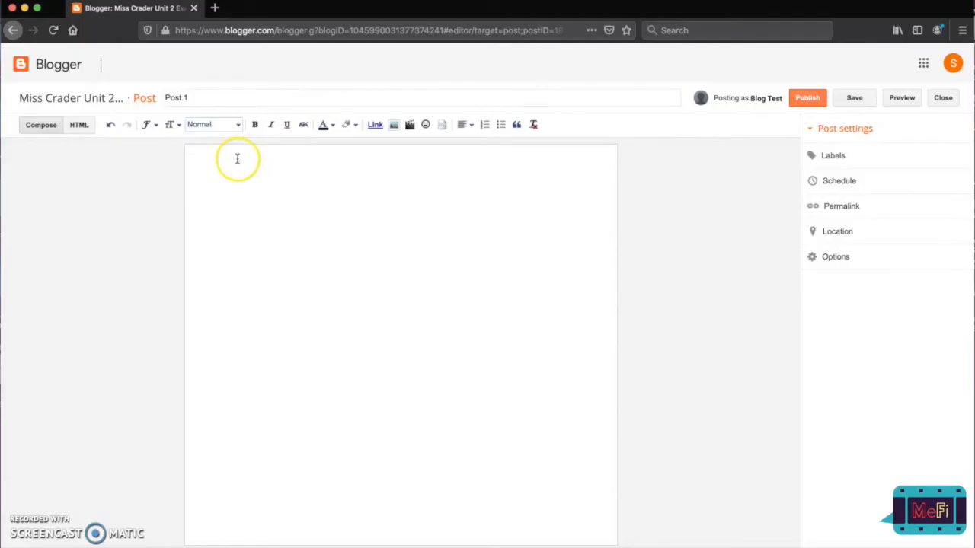
left_click(240, 156)
type("ivdiweifwpjnvpowfwe")
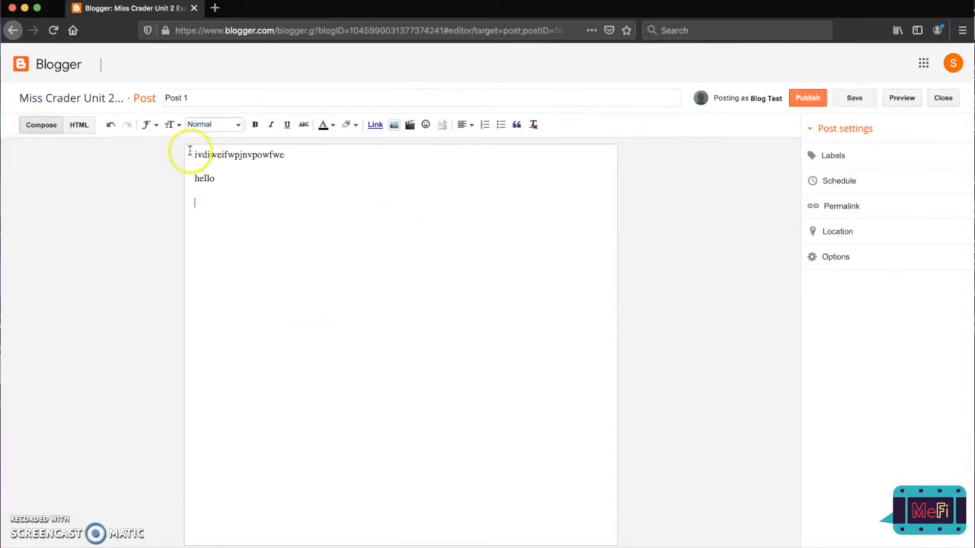
left_click_drag(191, 153, 235, 316)
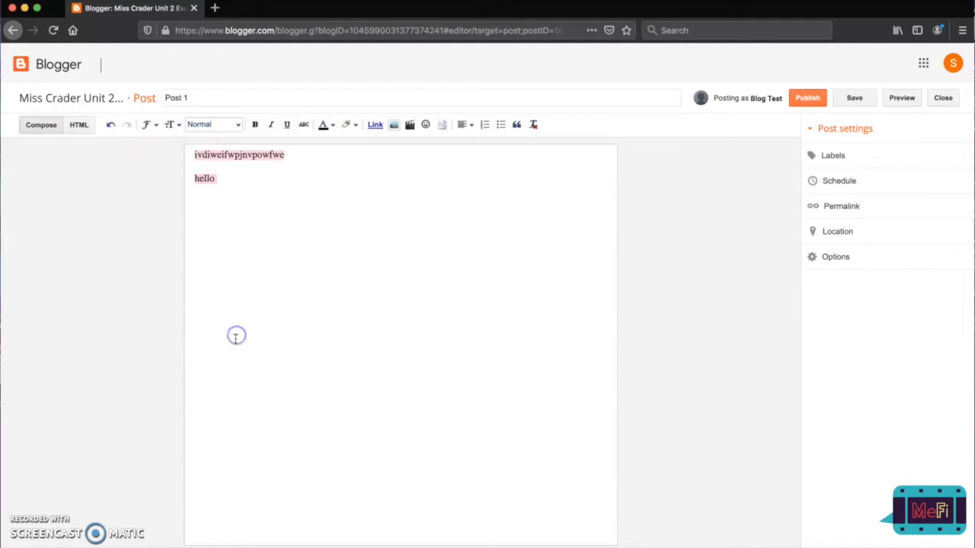
left_click(235, 335)
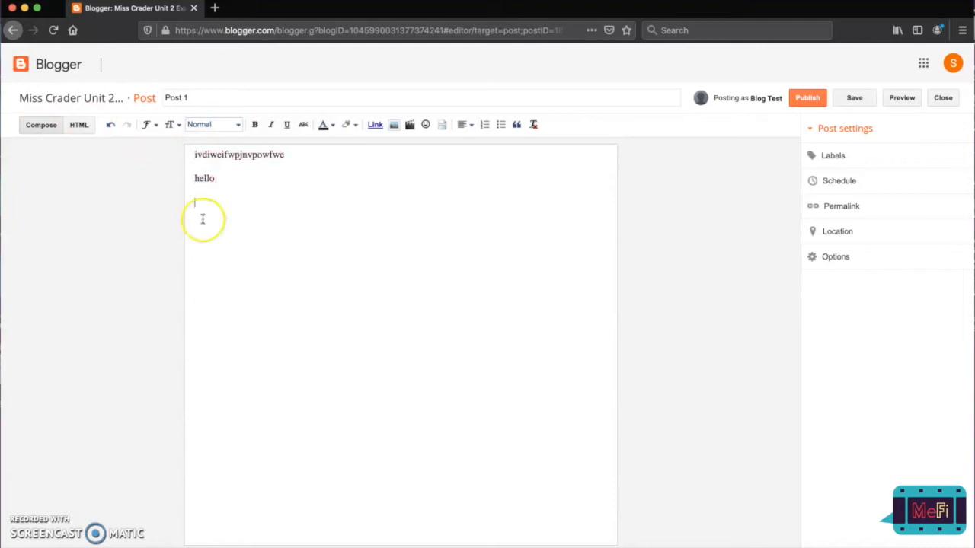
Format the word "hello" in the post with the Largest text size, red colour and bold.
double_click(202, 177)
left_click(172, 124)
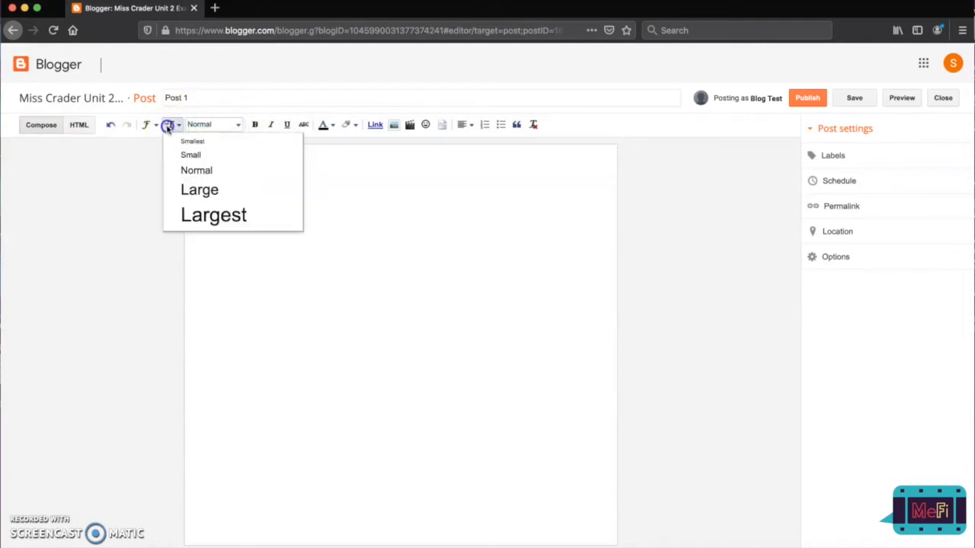
left_click(195, 214)
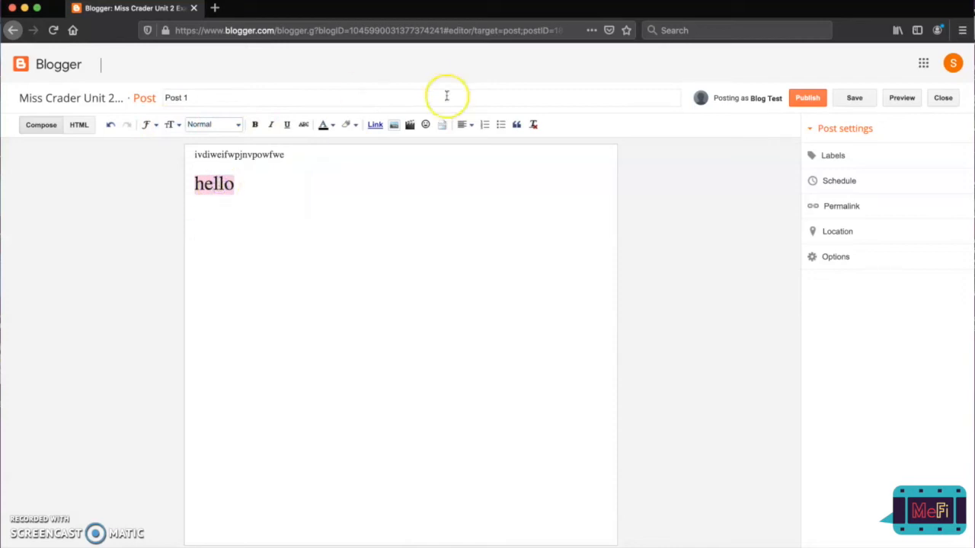
left_click(324, 128)
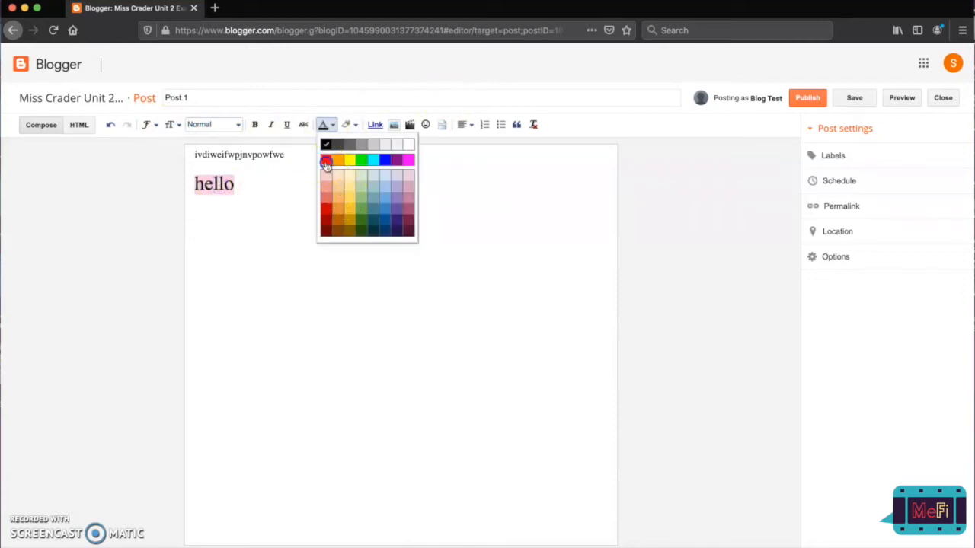
left_click(325, 160)
left_click(255, 125)
left_click(252, 218)
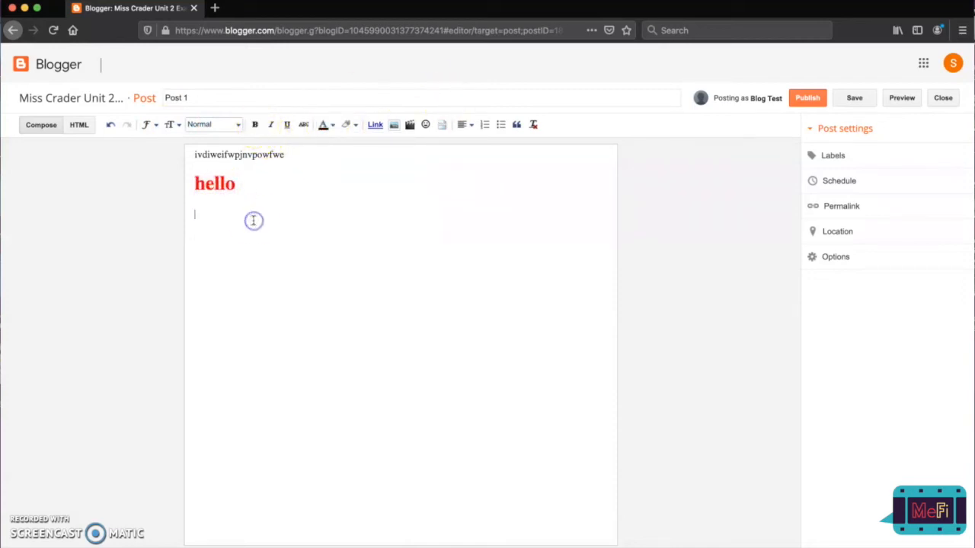
left_click_drag(252, 200, 161, 192)
left_click(233, 227)
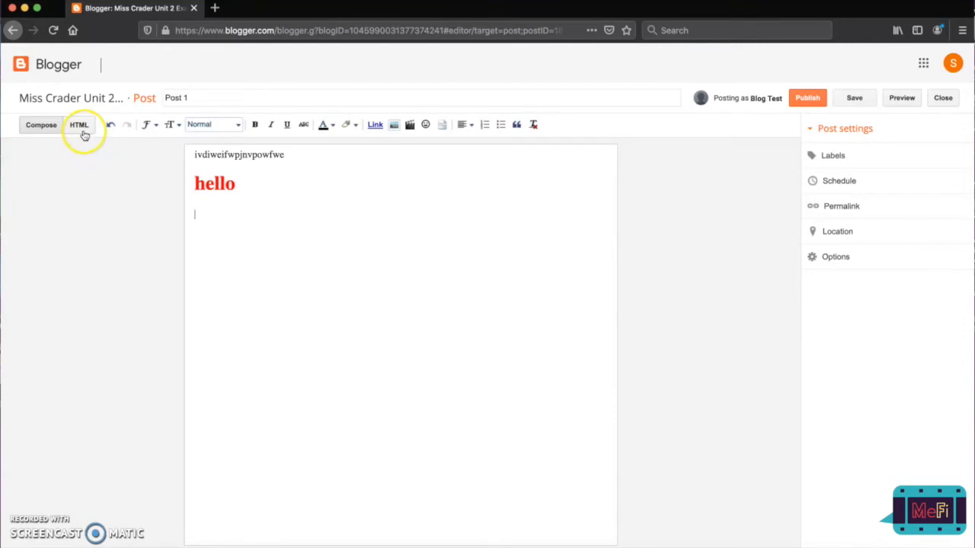
Show the post's HTML source and select all of its code.
left_click(82, 130)
left_click(62, 185)
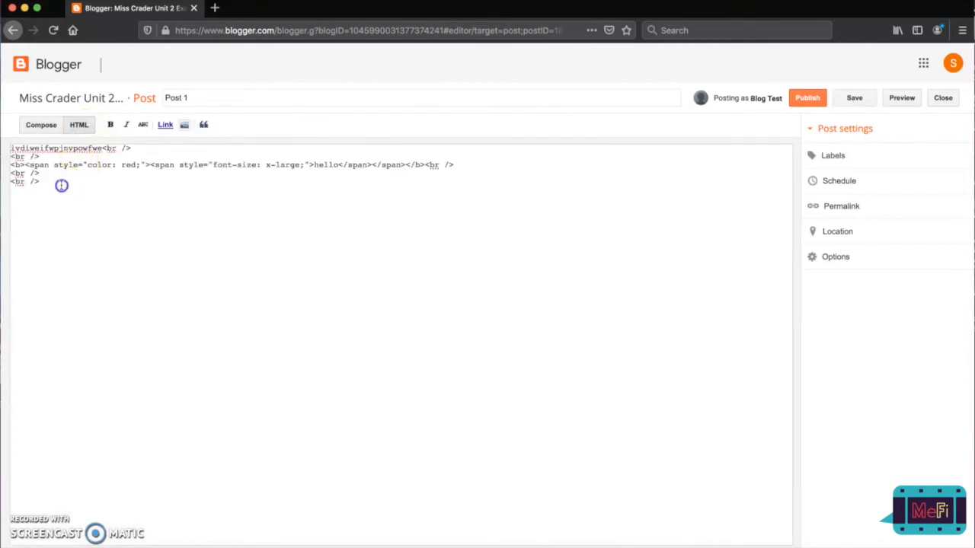
left_click_drag(62, 185, 9, 142)
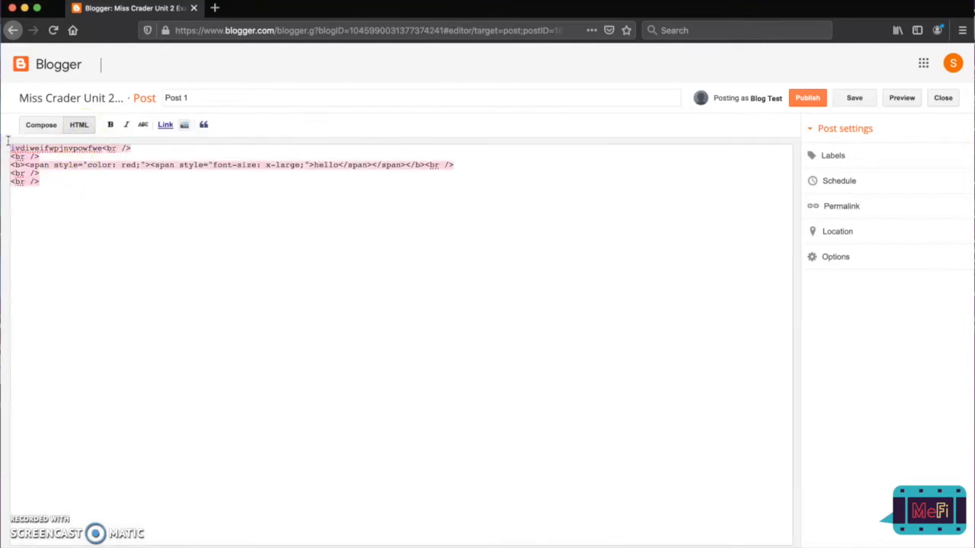
Deselect the HTML code and return the post to the Compose view.
left_click(89, 188)
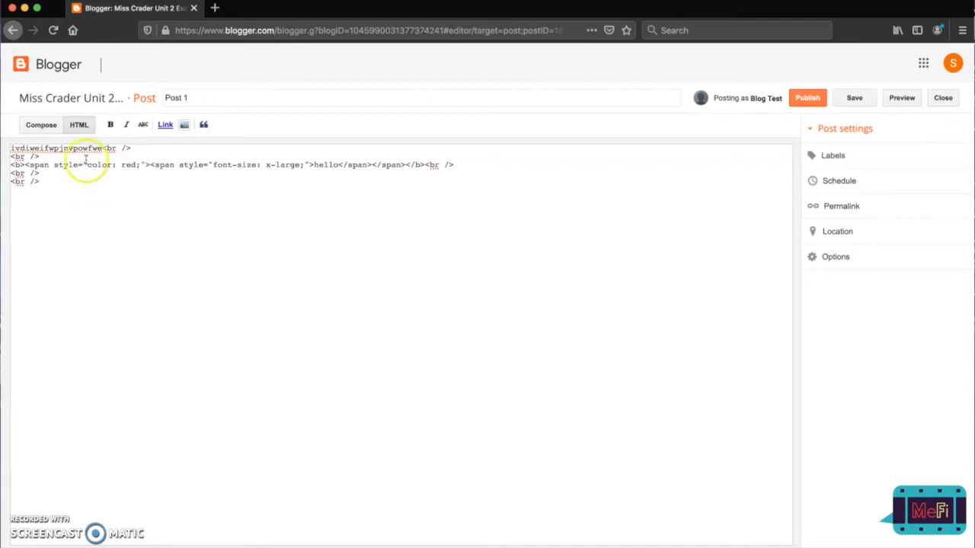
left_click(38, 125)
left_click(243, 203)
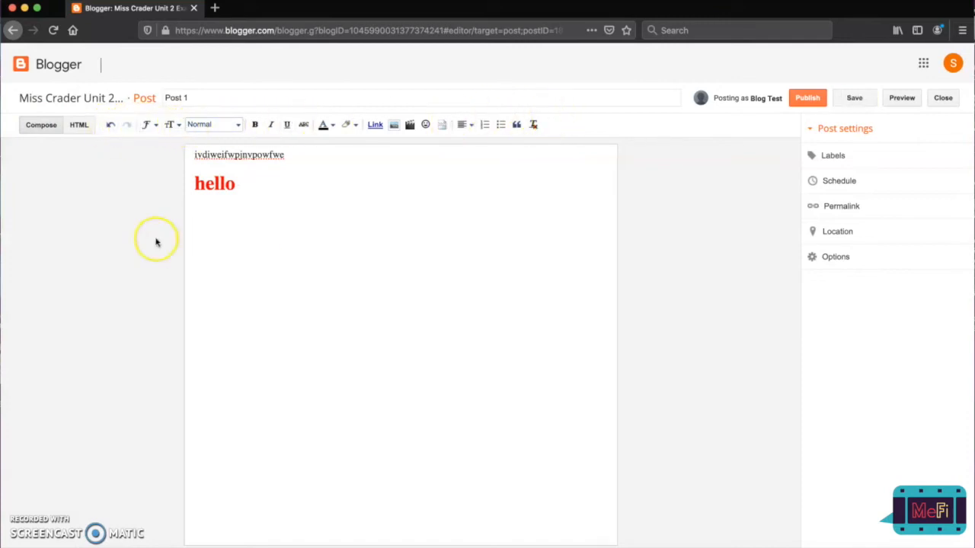
Apply the Subheading style to a new line below "hello" and write "jojjj" there.
left_click(154, 125)
left_click(170, 124)
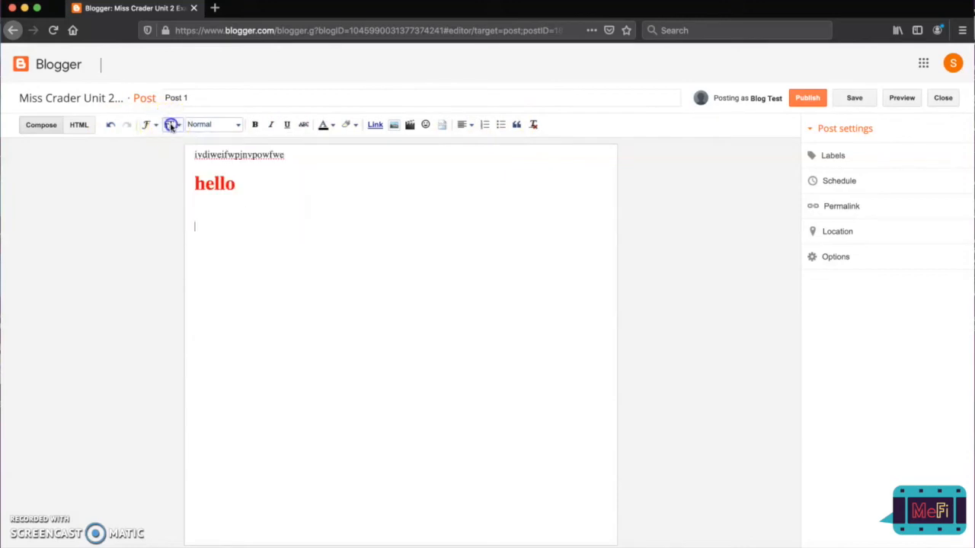
left_click(170, 125)
left_click(242, 125)
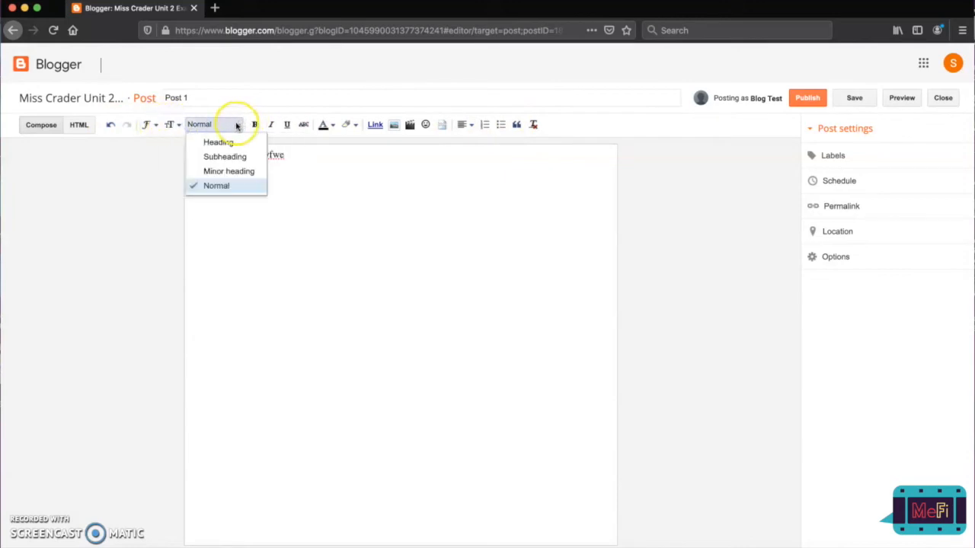
left_click(238, 157)
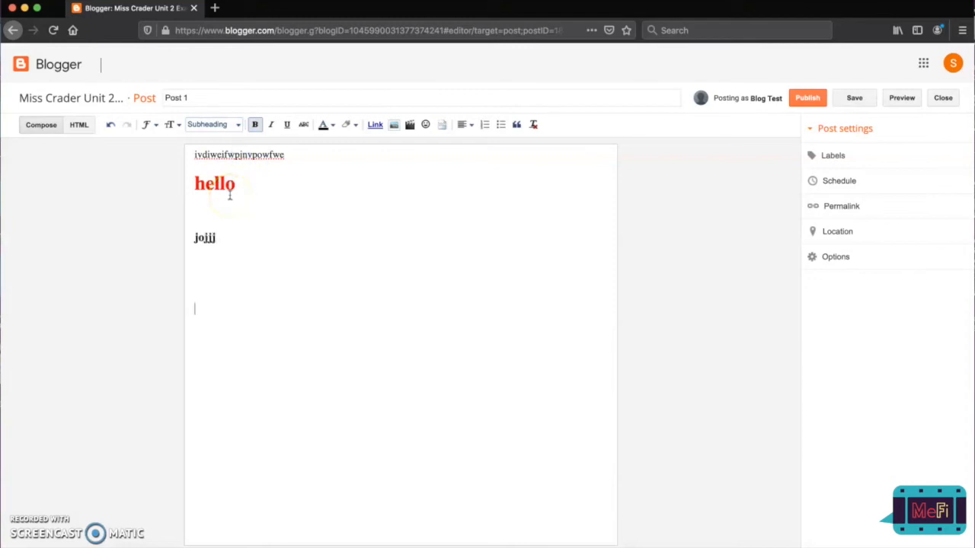
left_click(270, 126)
left_click(285, 128)
left_click(279, 250)
left_click(254, 124)
left_click(300, 124)
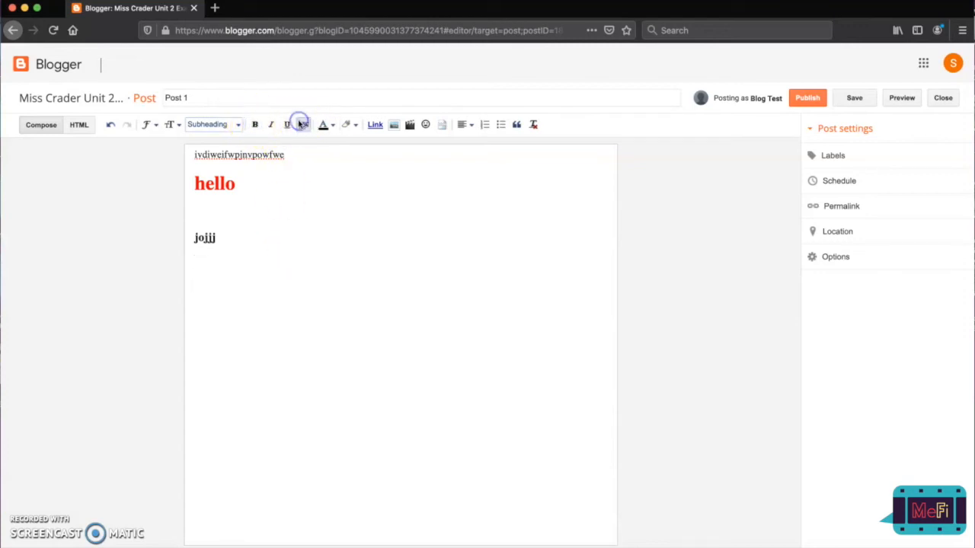
left_click(329, 125)
left_click(351, 119)
left_click(329, 127)
left_click(352, 125)
left_click(332, 128)
left_click(348, 127)
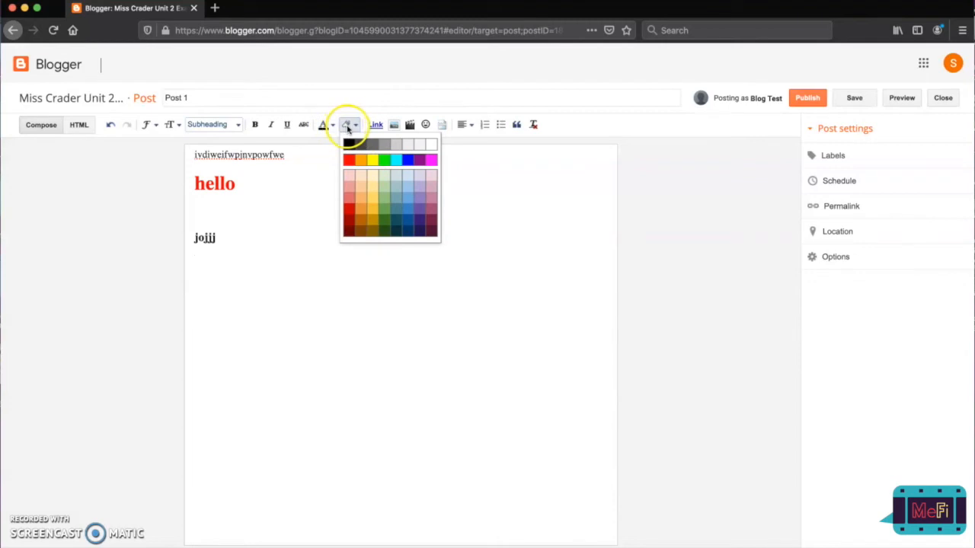
left_click(333, 127)
left_click(347, 125)
left_click(331, 126)
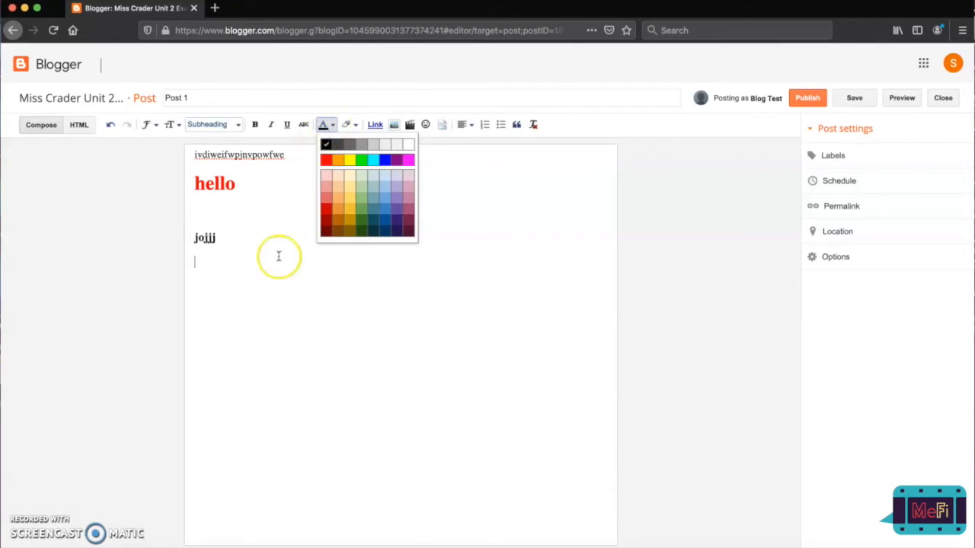
left_click(267, 305)
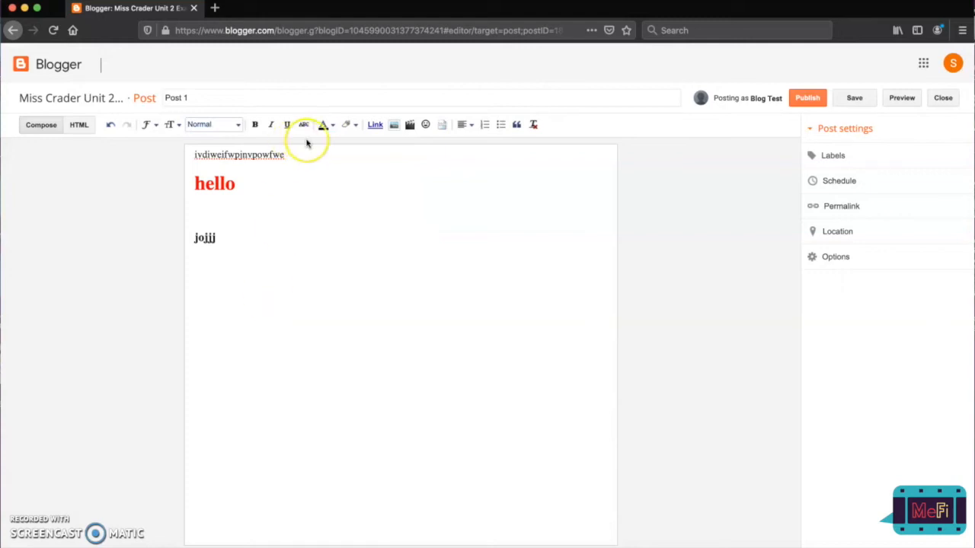
Replace "jojjj" with "Micro Elements: Media Language", followed by the lines "Sound", "Camera", "Long shot", "Close up", "M-E-S" and "Editing".
double_click(212, 238)
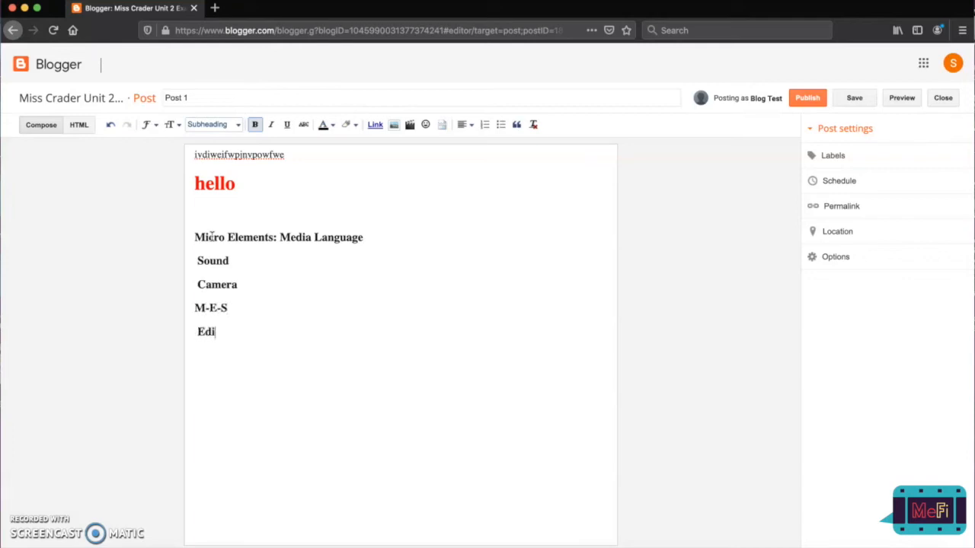
left_click(239, 284)
key("Return")
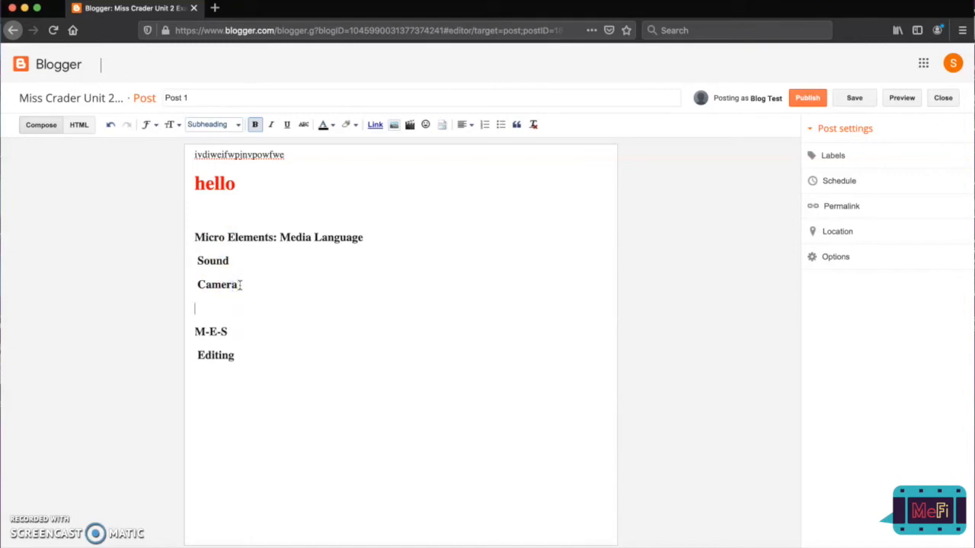
type("Long shot")
key("Return")
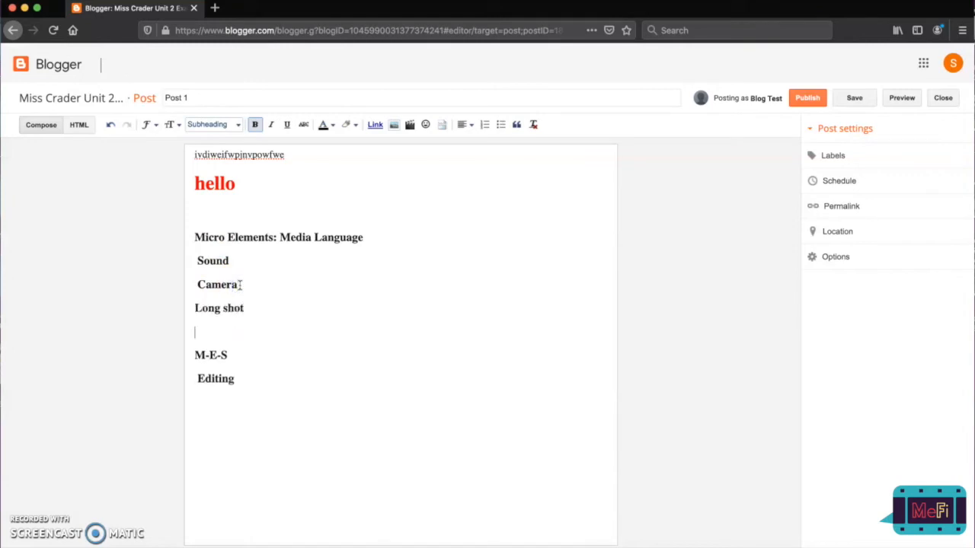
type("Close up")
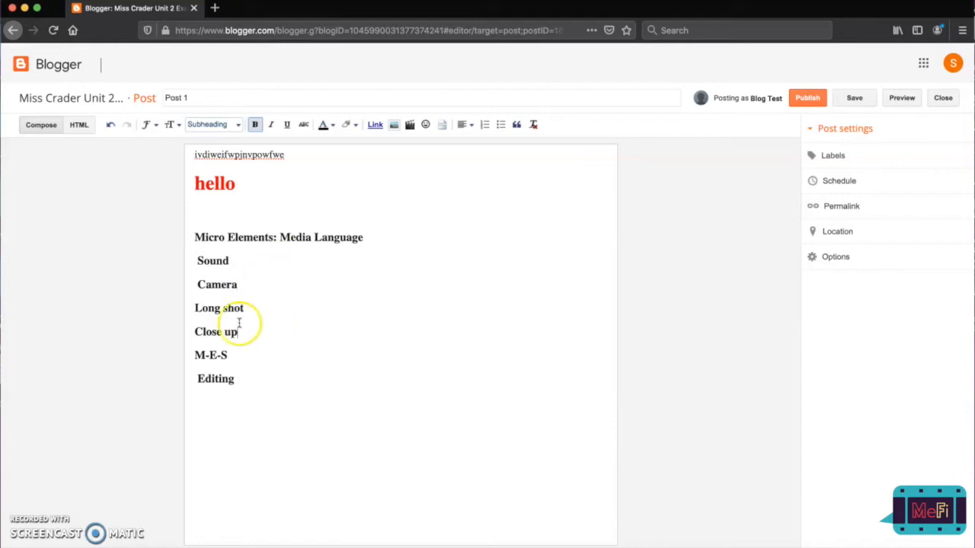
Highlight the words "Sound" and "Camera" in the post with a yellow background.
double_click(212, 260)
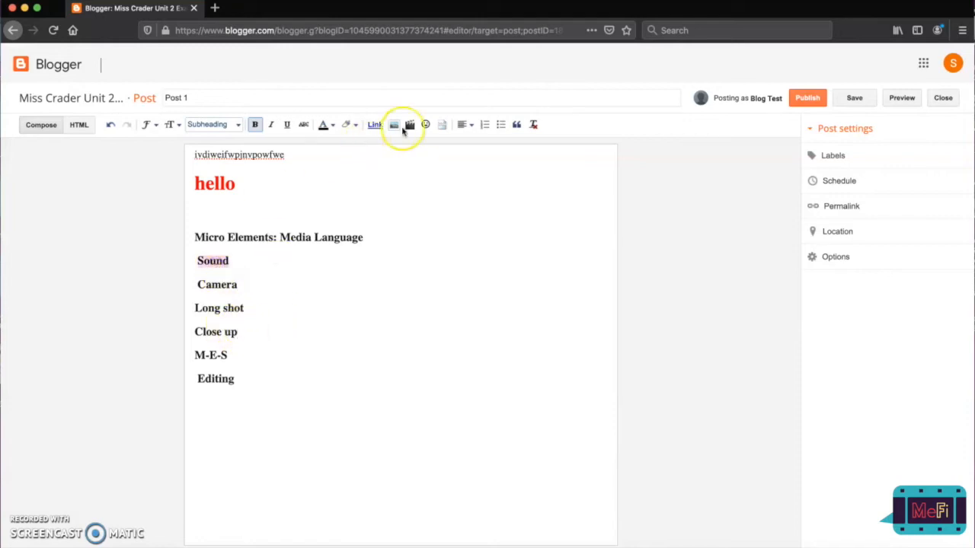
left_click(346, 126)
left_click(370, 160)
double_click(231, 284)
left_click(346, 125)
left_click(370, 159)
left_click(233, 319)
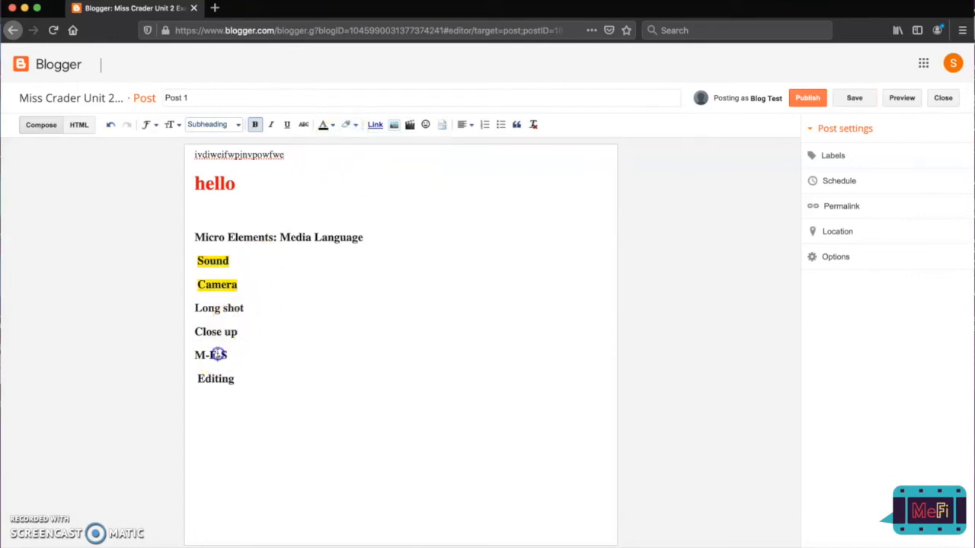
Give "M-E-S" and "Editing" a yellow background highlight as well.
double_click(217, 354)
left_click(352, 125)
left_click(374, 159)
double_click(224, 378)
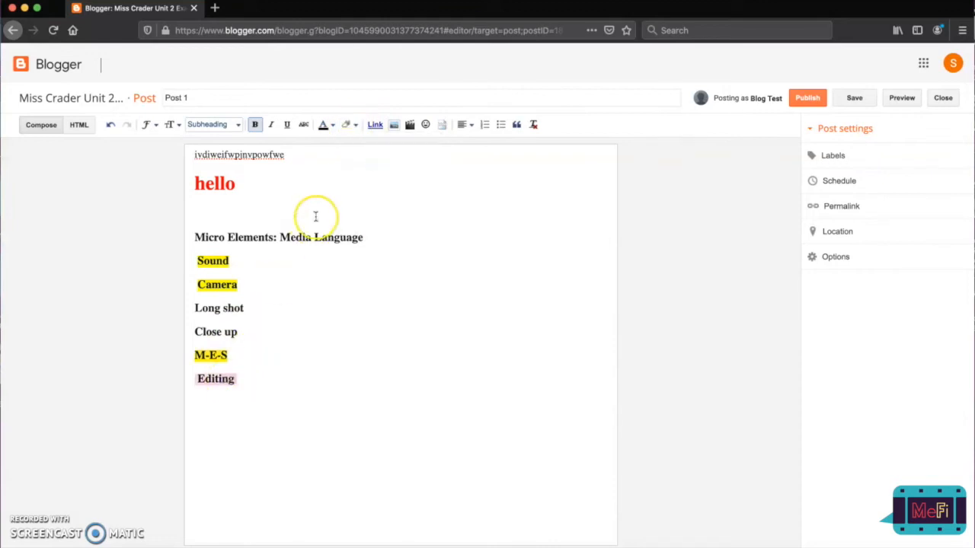
left_click(352, 125)
left_click(370, 158)
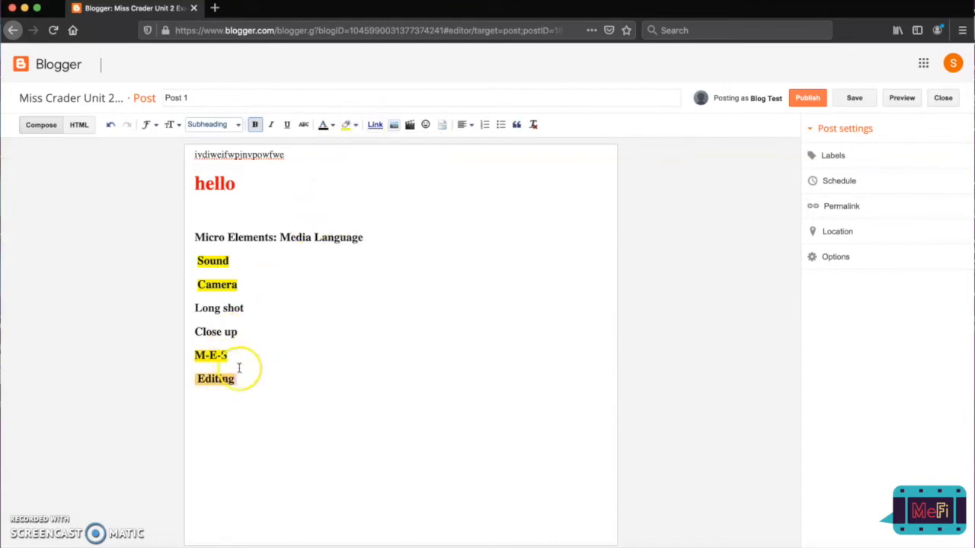
Set "Long shot" and "Close up" to Normal text size and turn them into a bulleted list.
left_click_drag(242, 331, 193, 307)
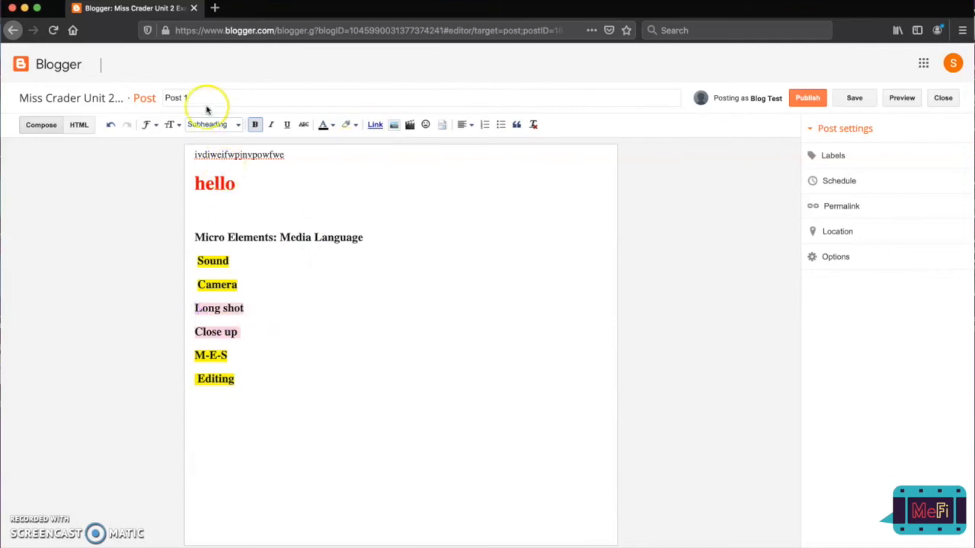
left_click(171, 124)
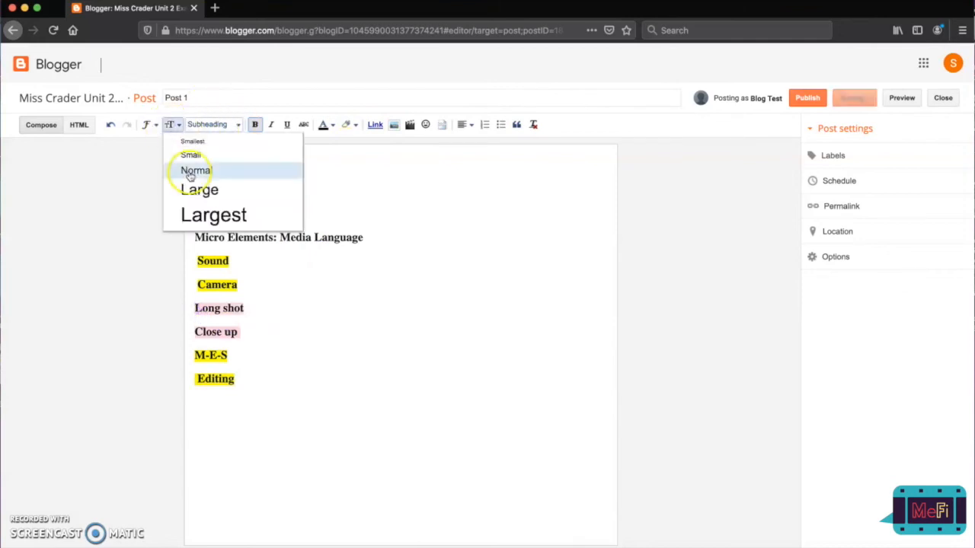
left_click(192, 170)
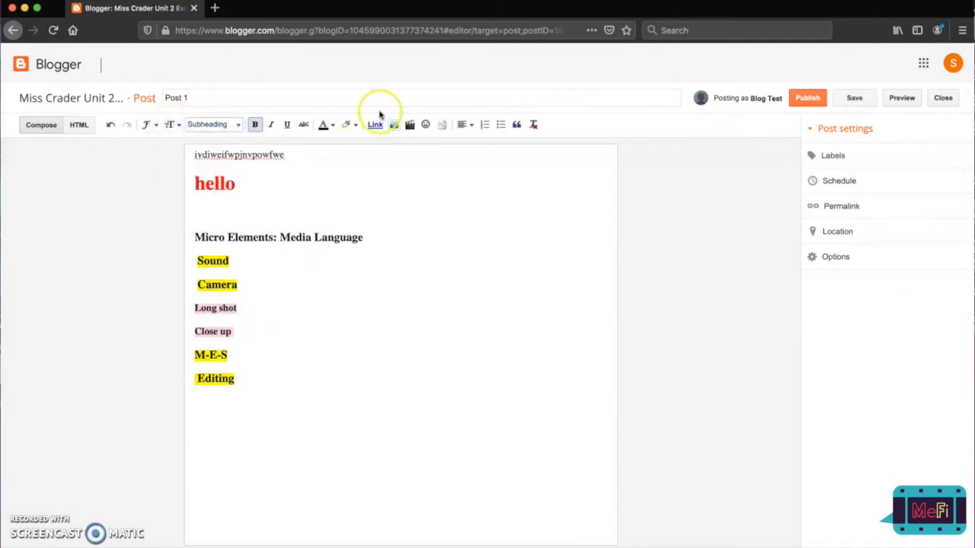
left_click(500, 124)
left_click(255, 384)
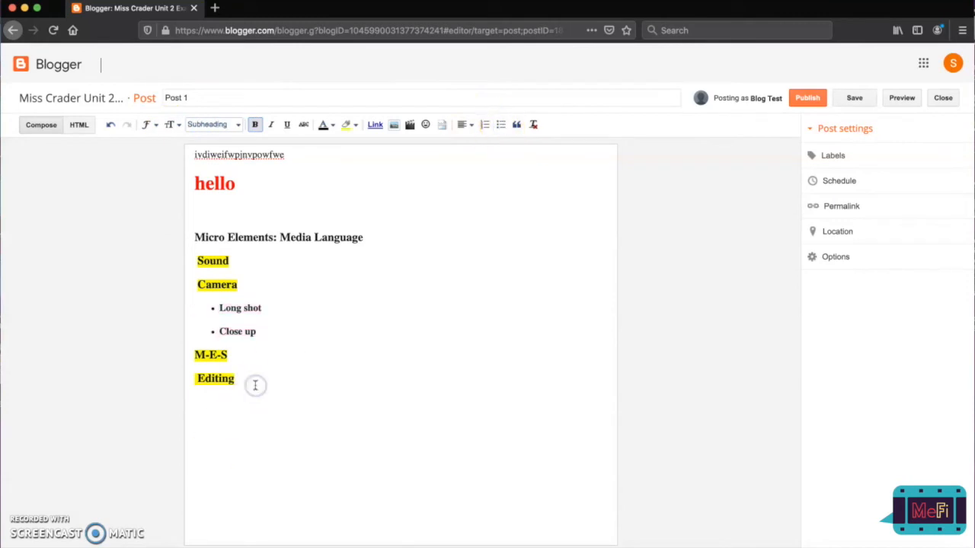
Delete the blank line between "hello" and "Micro Elements: Media Language".
left_click(252, 216)
key("BackSpace")
key("BackSpace")
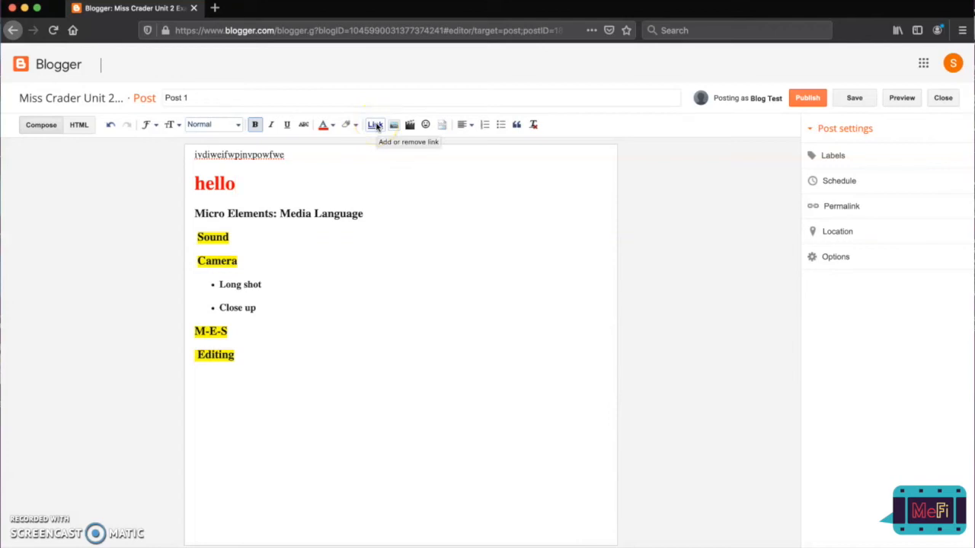
Try the numbered and bulleted list formats on the MeFi image below "M-E-S".
left_click(378, 127)
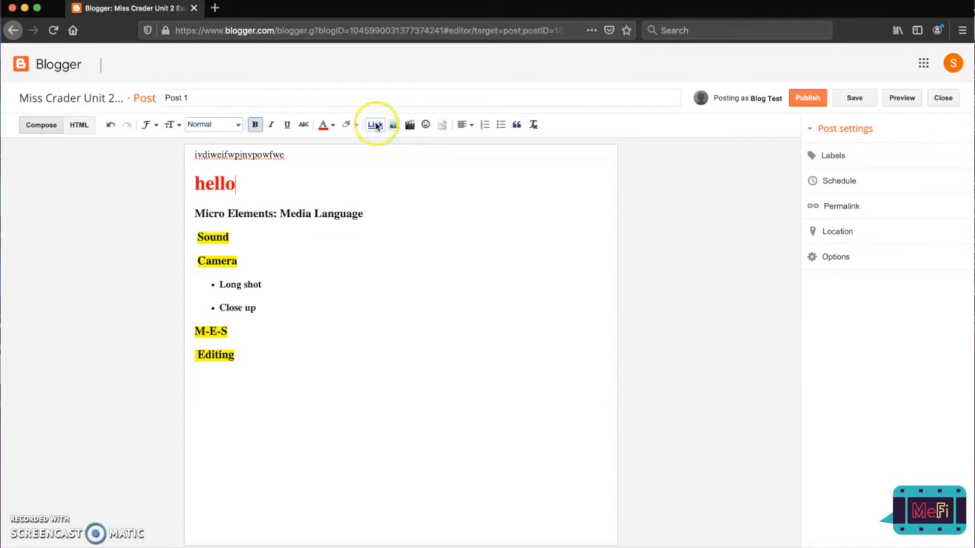
left_click(462, 125)
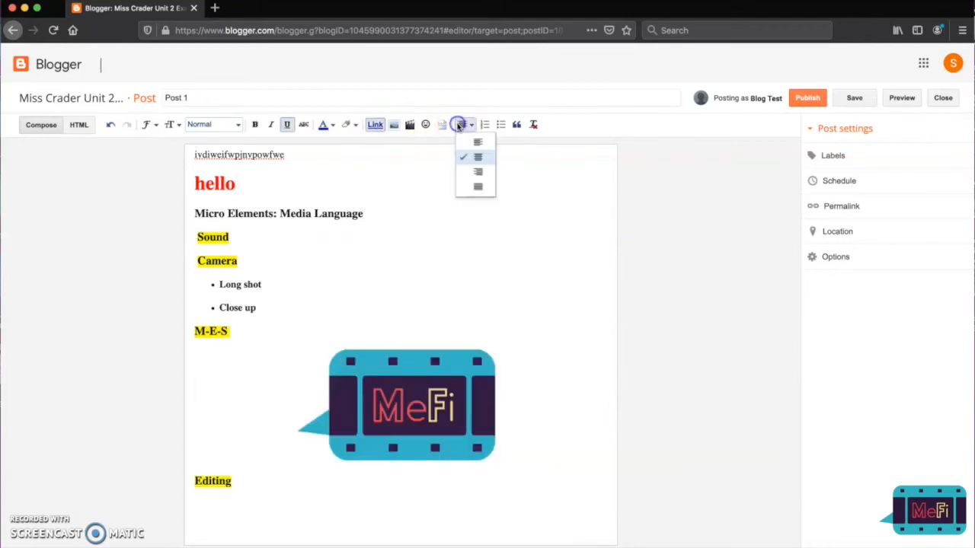
left_click(458, 126)
left_click(482, 125)
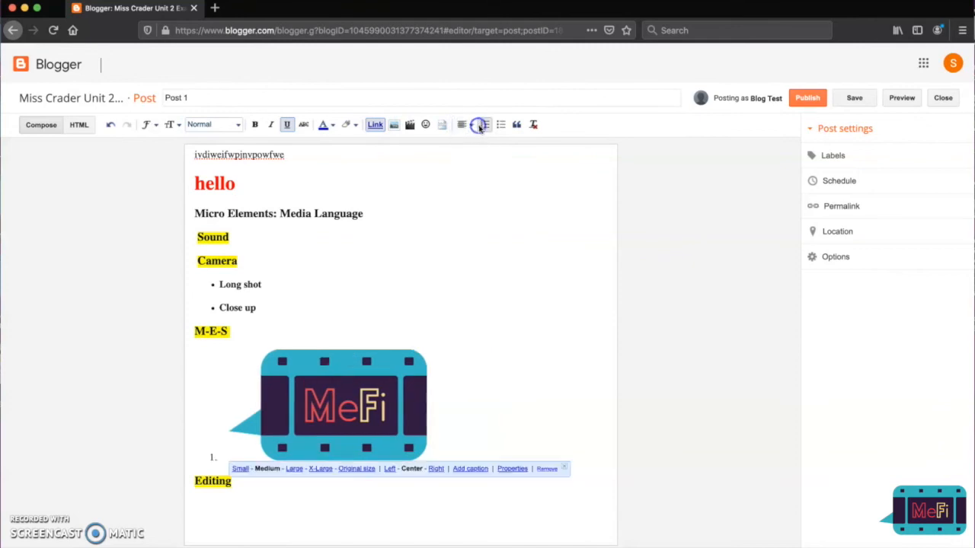
left_click(500, 125)
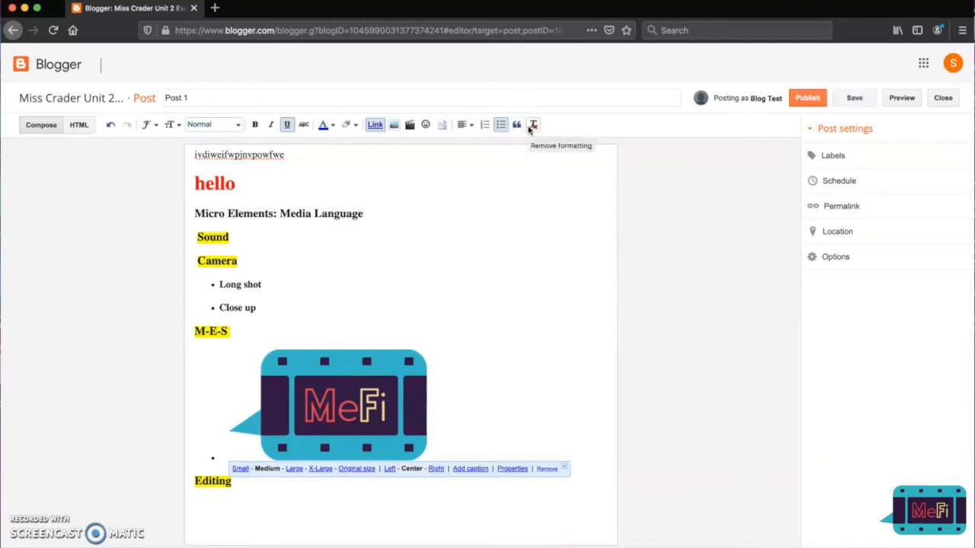
left_click(373, 281)
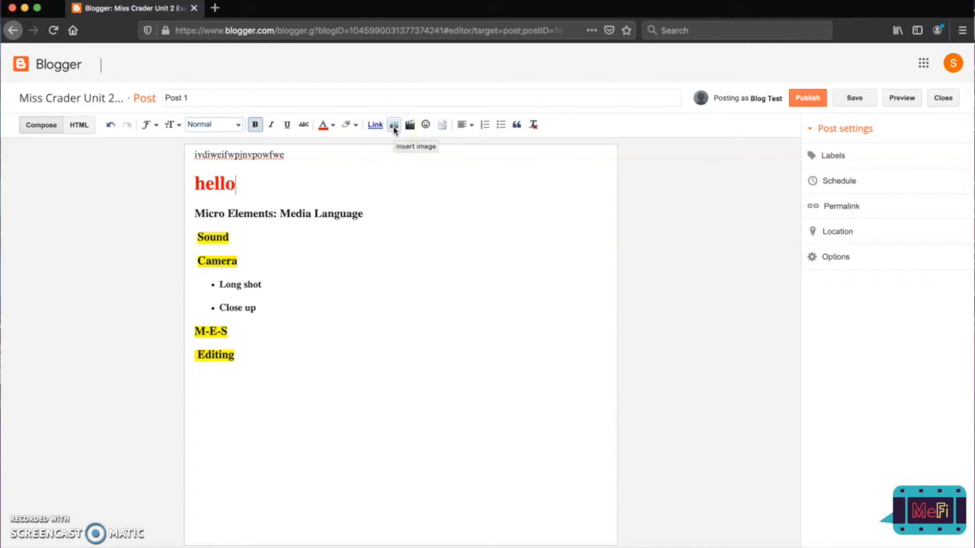
Upload the image "MeFi no background.png" from the Desktop and insert it in the post below "Editing".
left_click(352, 404)
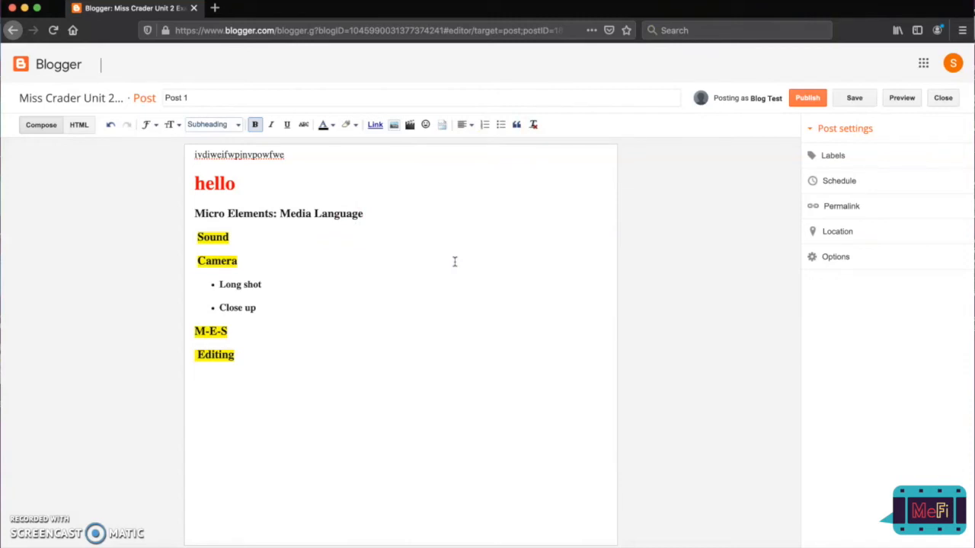
left_click(394, 125)
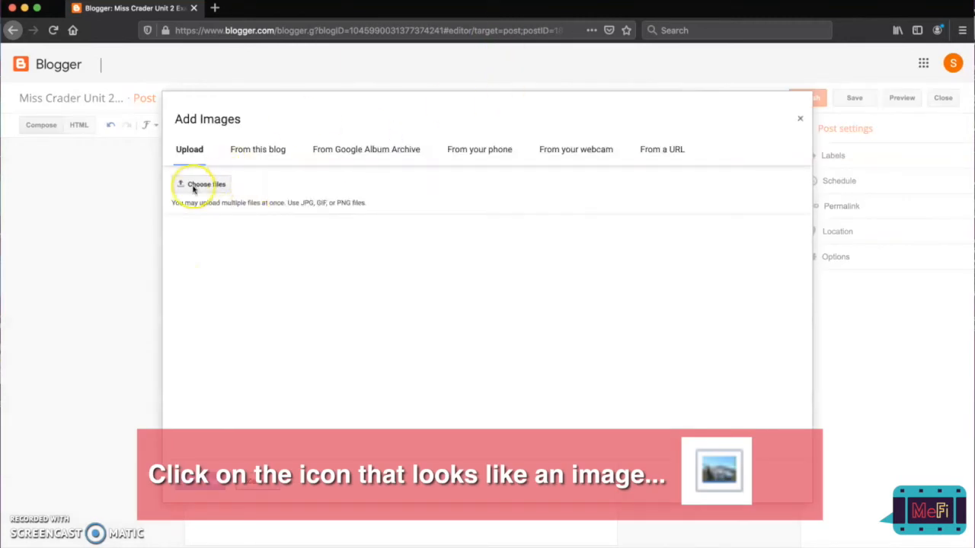
left_click(195, 185)
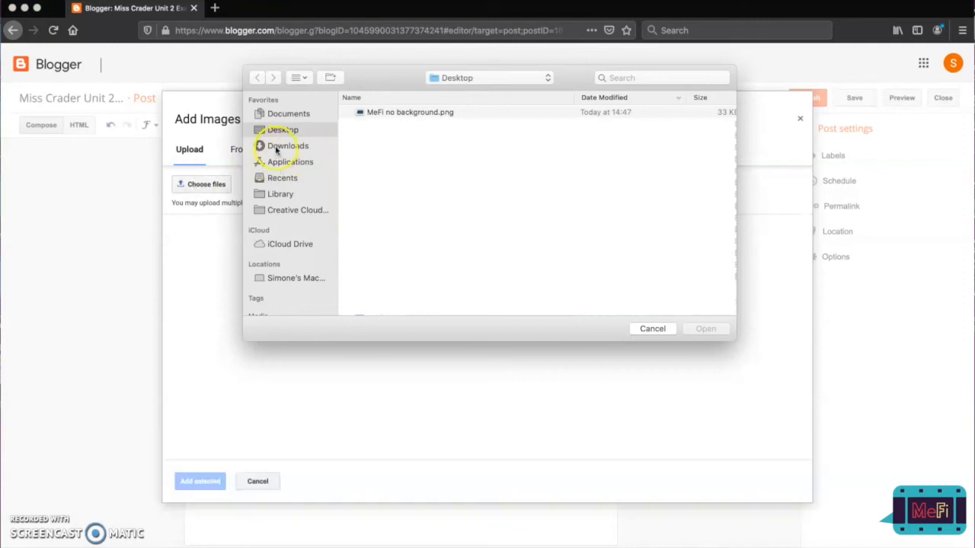
left_click(417, 113)
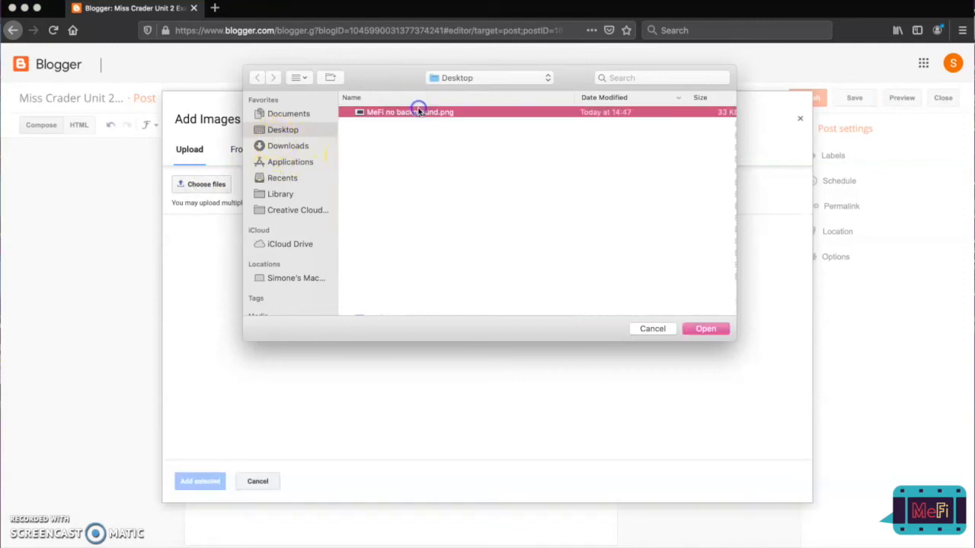
left_click(705, 328)
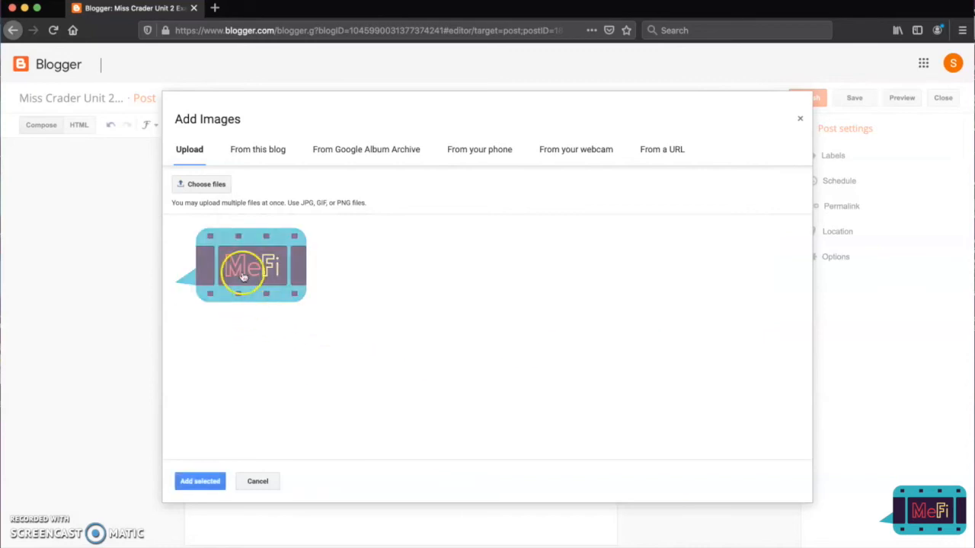
left_click(196, 484)
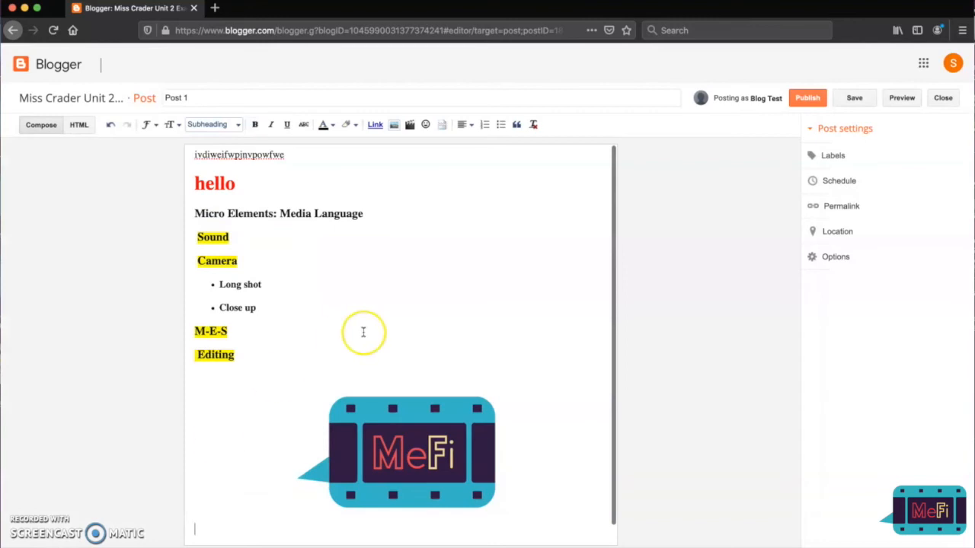
scroll(360, 333, "down", 1)
left_click(375, 400)
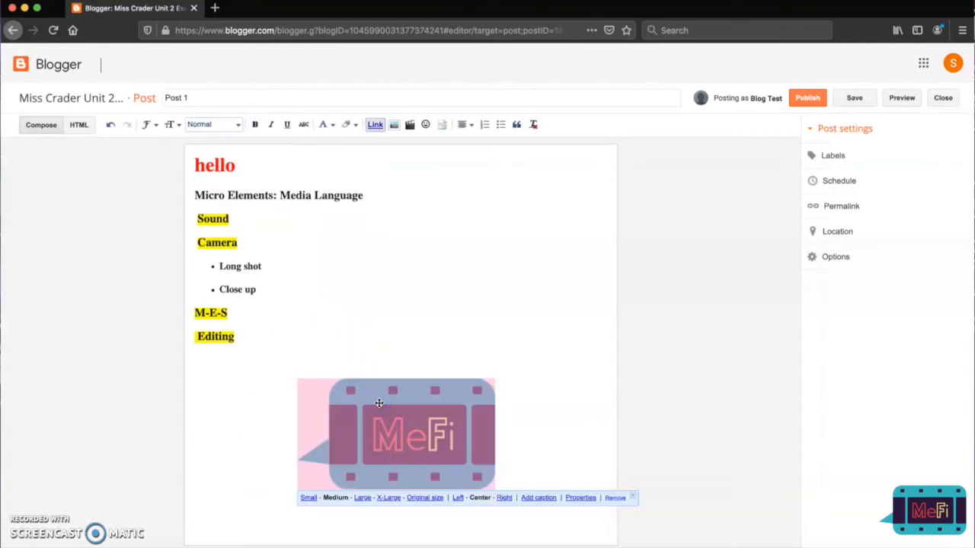
left_click(426, 313)
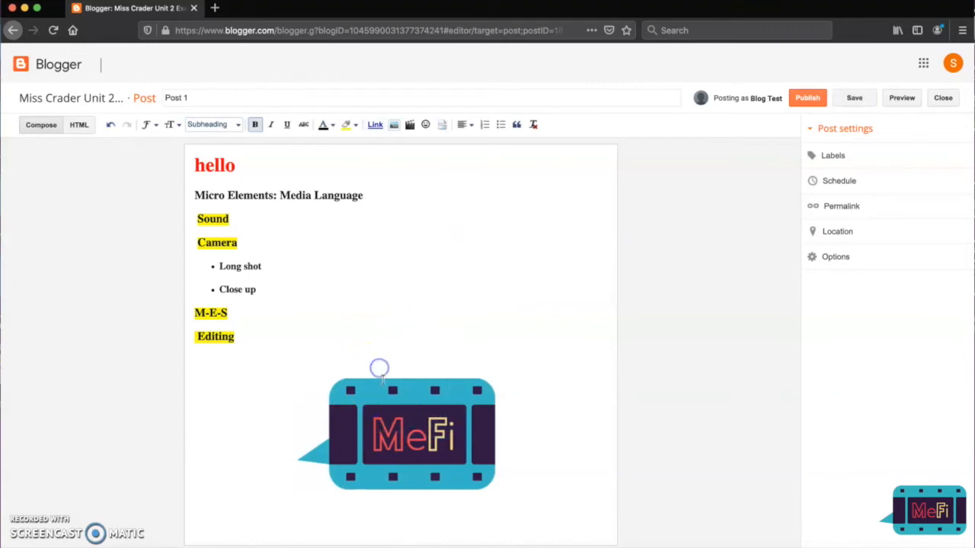
Try the Large and X-Large sizes on the MeFi image below "Editing" and set it back to Medium.
left_click(396, 410)
left_click(414, 355)
left_click(391, 444)
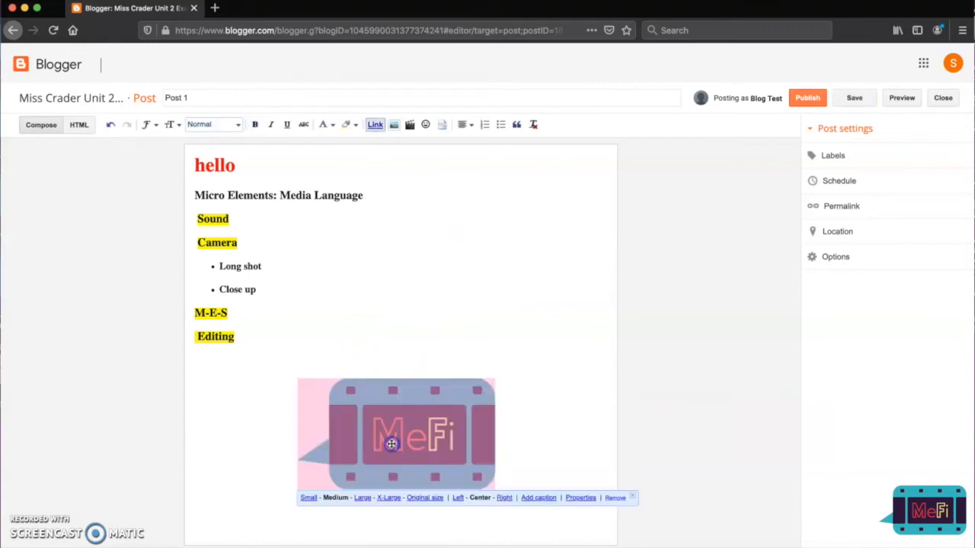
left_click(308, 498)
left_click(370, 474)
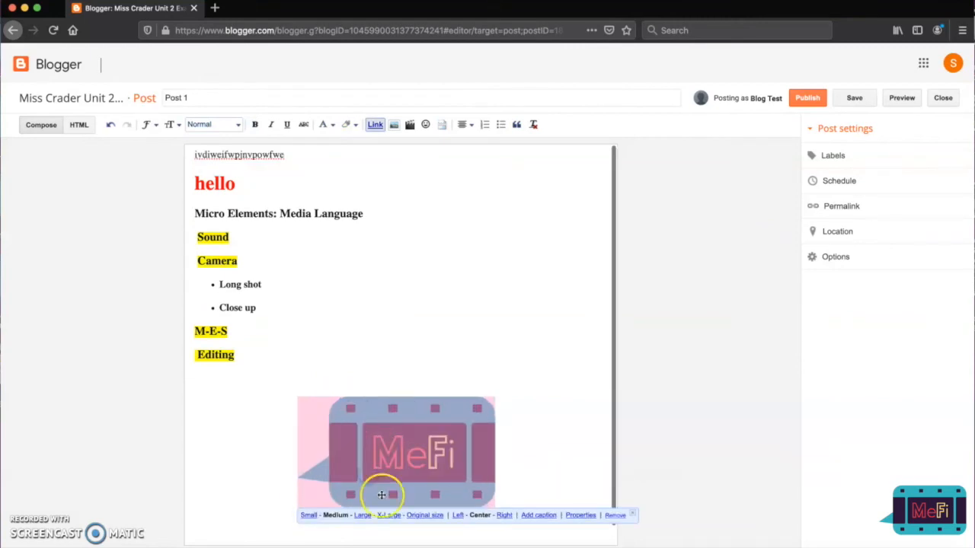
left_click(361, 515)
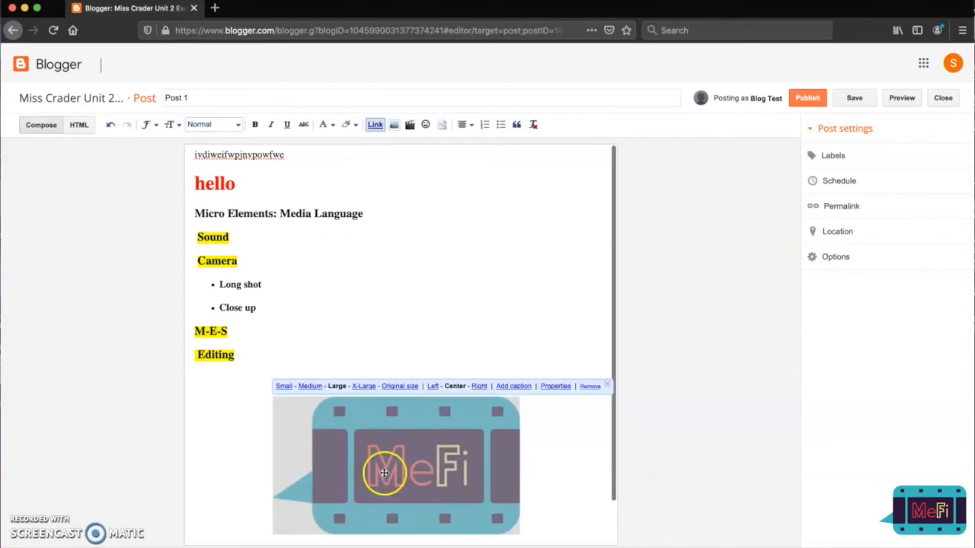
left_click(381, 386)
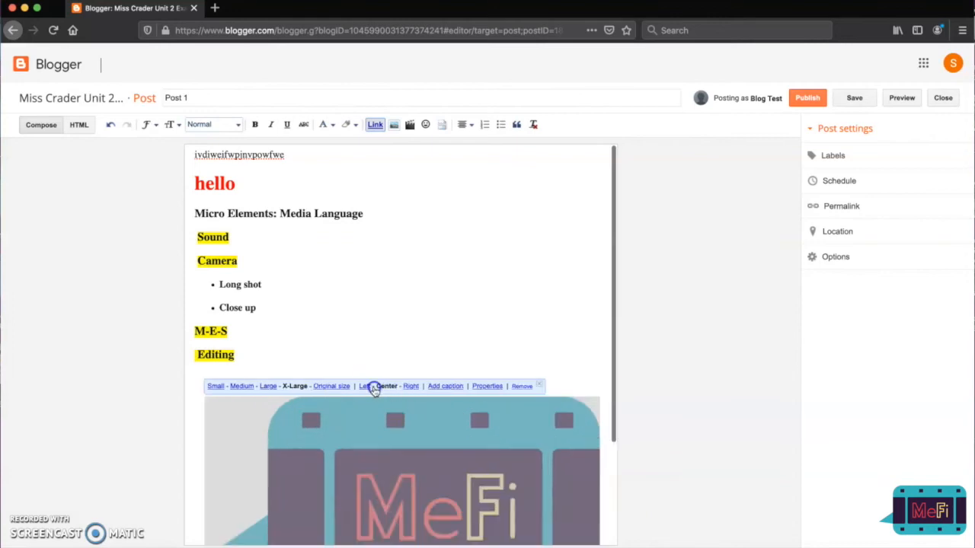
left_click(236, 387)
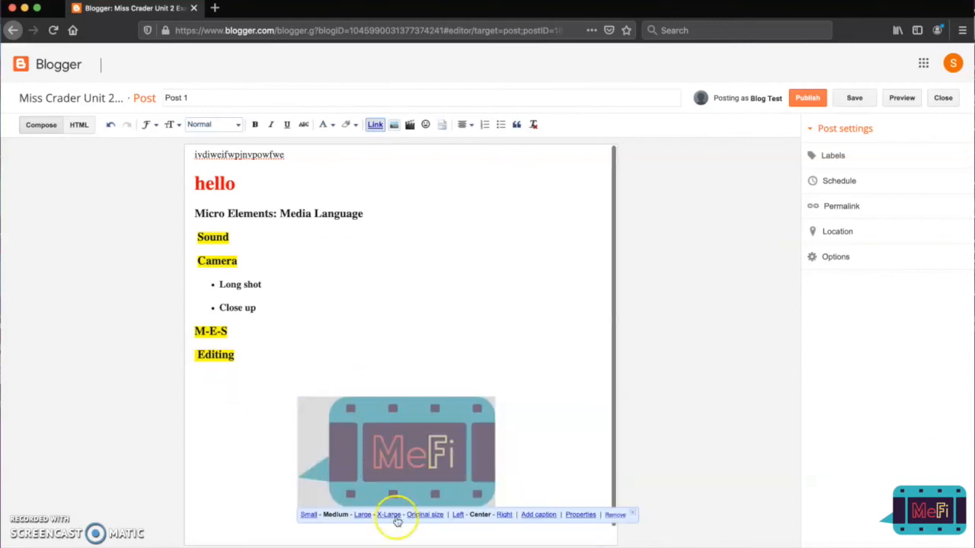
Try the alignments on the MeFi image, align it left, and try moving it between "M-E-S" and "Editing".
left_click(457, 518)
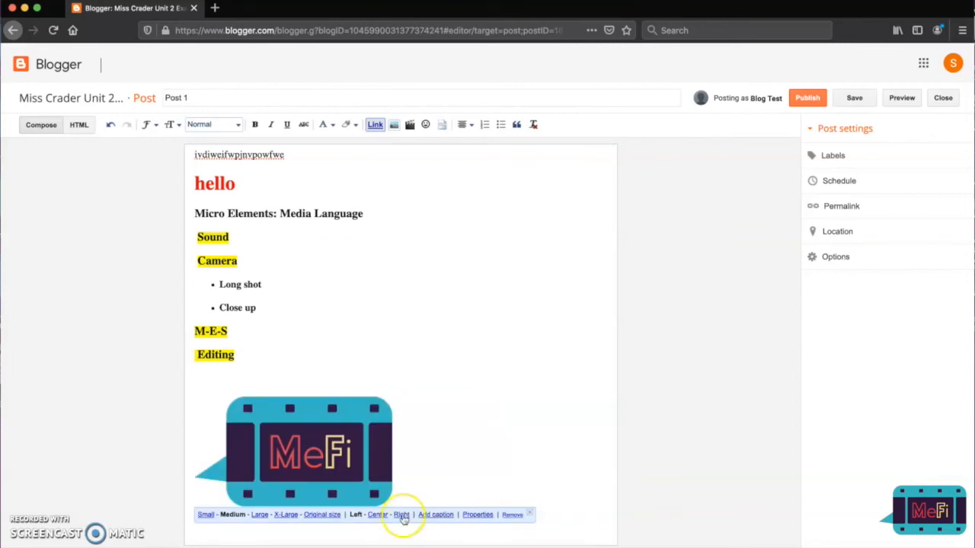
left_click(380, 515)
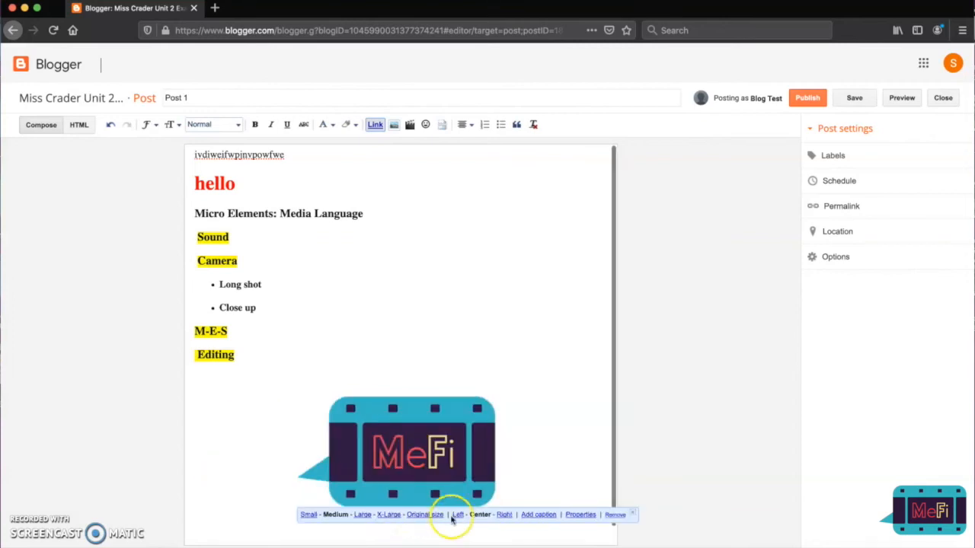
left_click(504, 514)
left_click(560, 514)
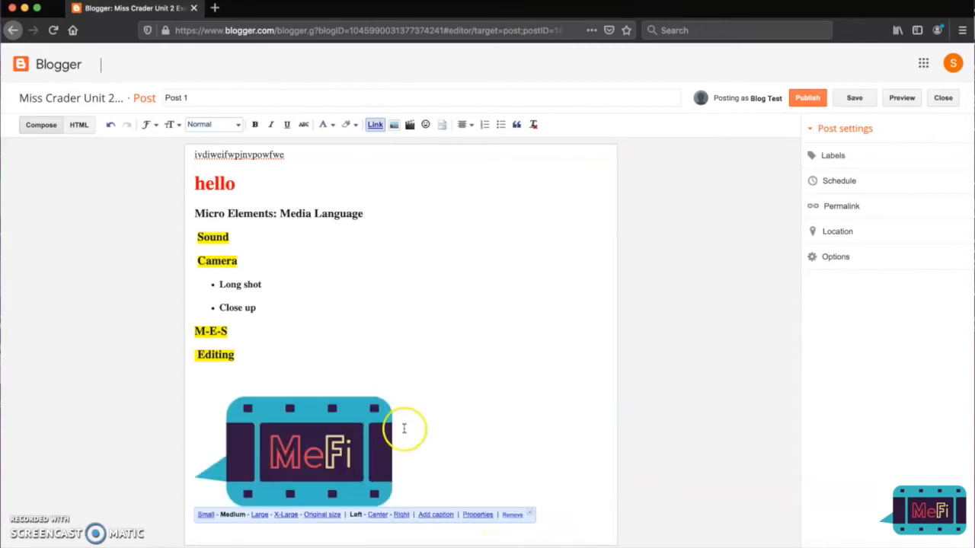
left_click(440, 423)
left_click_drag(342, 433, 290, 431)
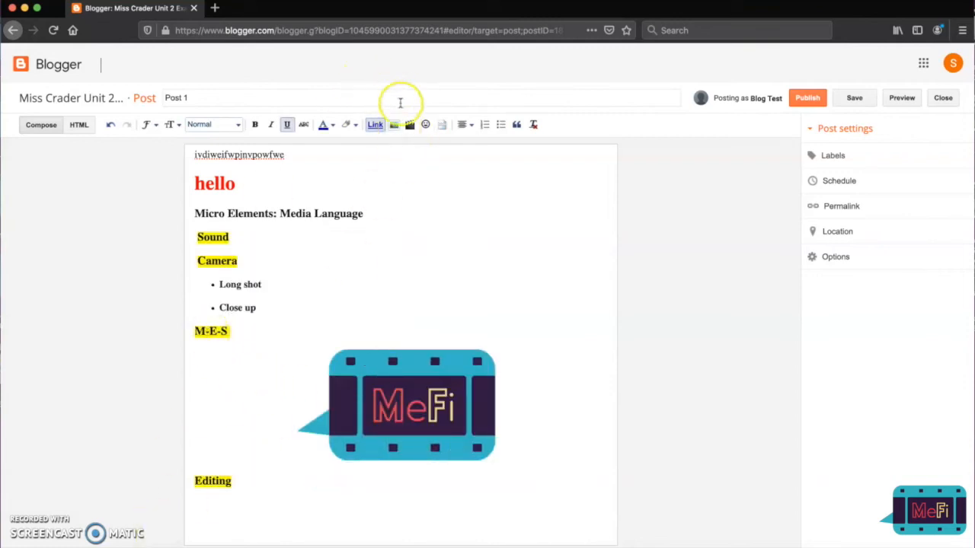
Look at the available sources for adding images to the post and close the dialog without adding one.
left_click(394, 124)
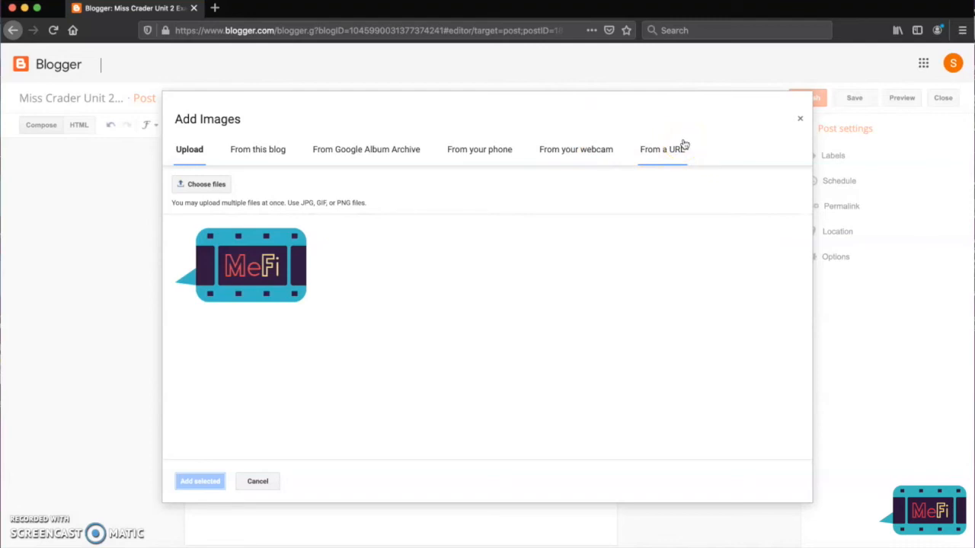
left_click(799, 118)
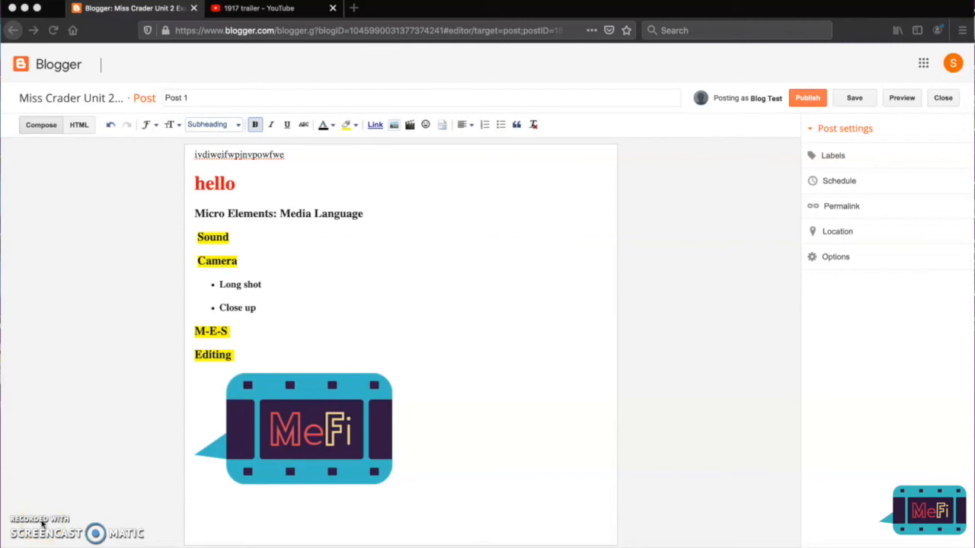
Switch to YouTube, open the first "1917 - Official Trailer [HD]" result and pause the video.
left_click(262, 9)
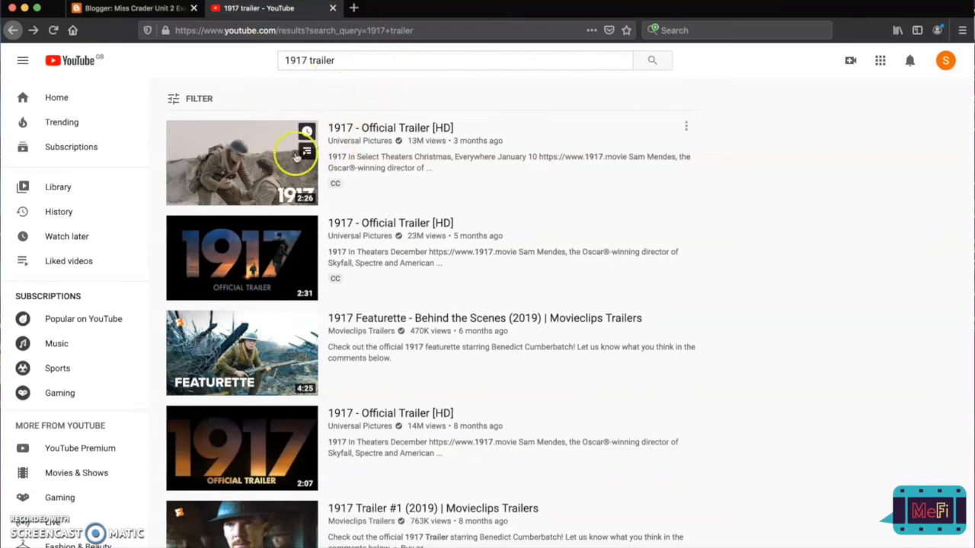
left_click(287, 176)
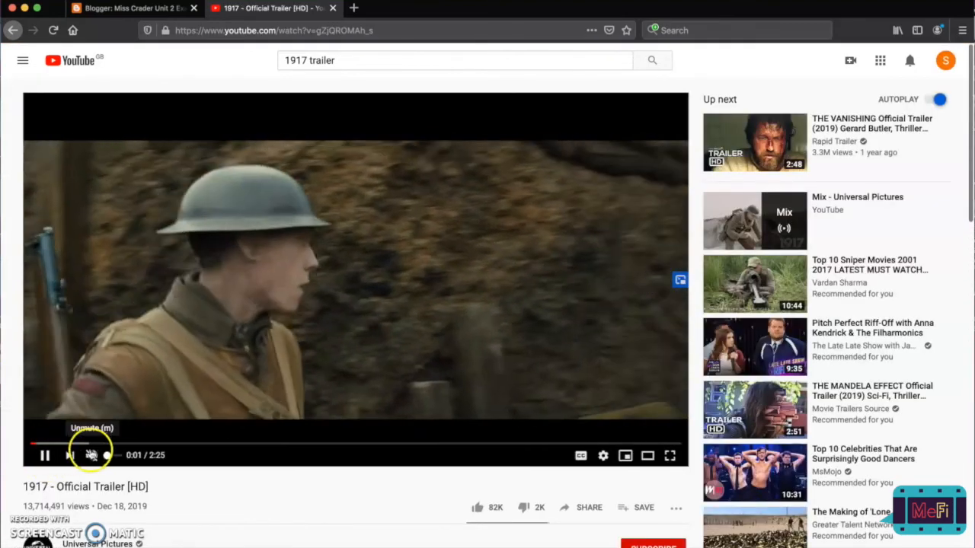
left_click(44, 457)
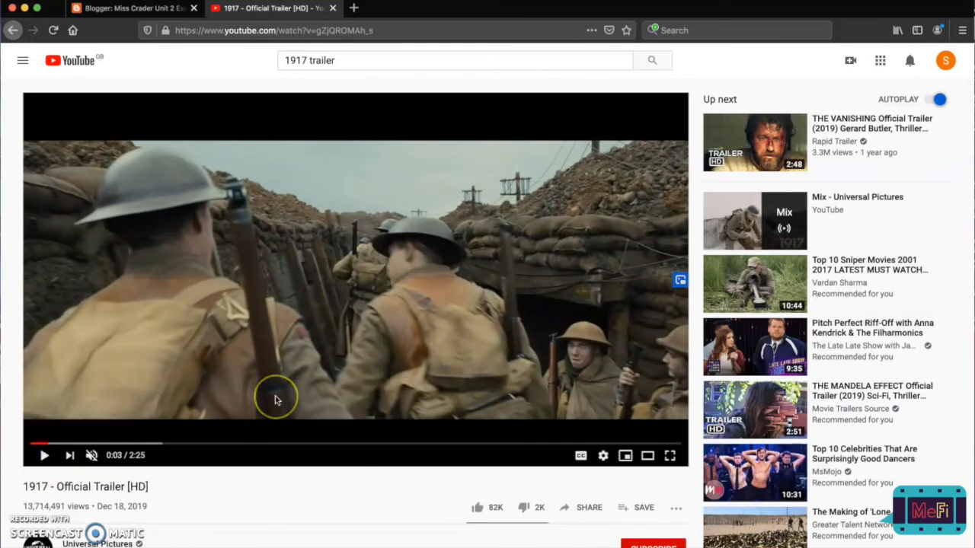
Copy the embed code of the 1917 trailer from its sharing options.
scroll(276, 399, "down", 5)
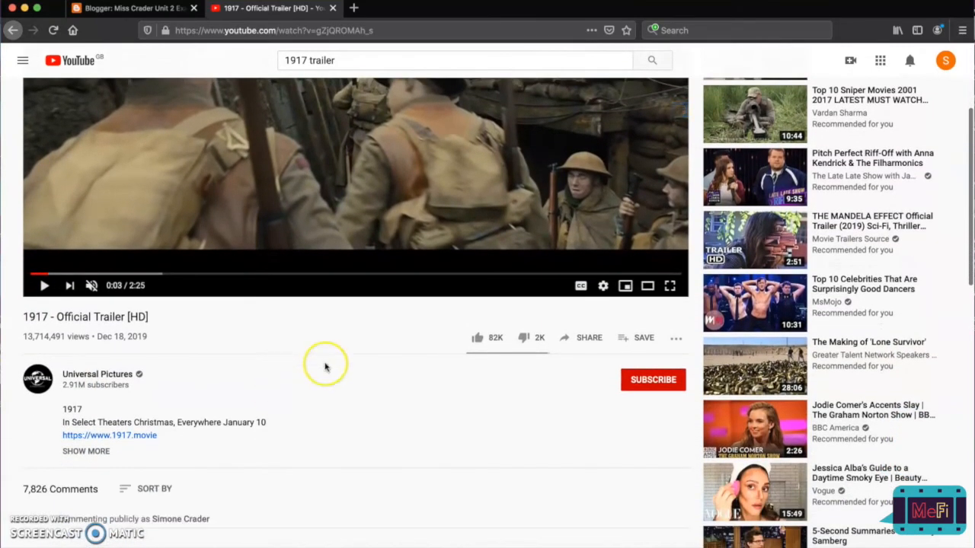
left_click(596, 342)
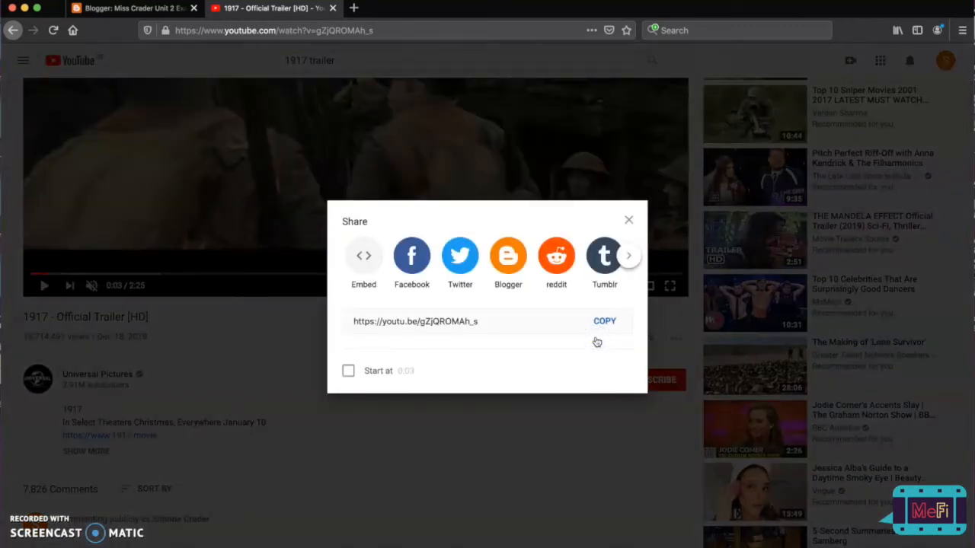
left_click(371, 258)
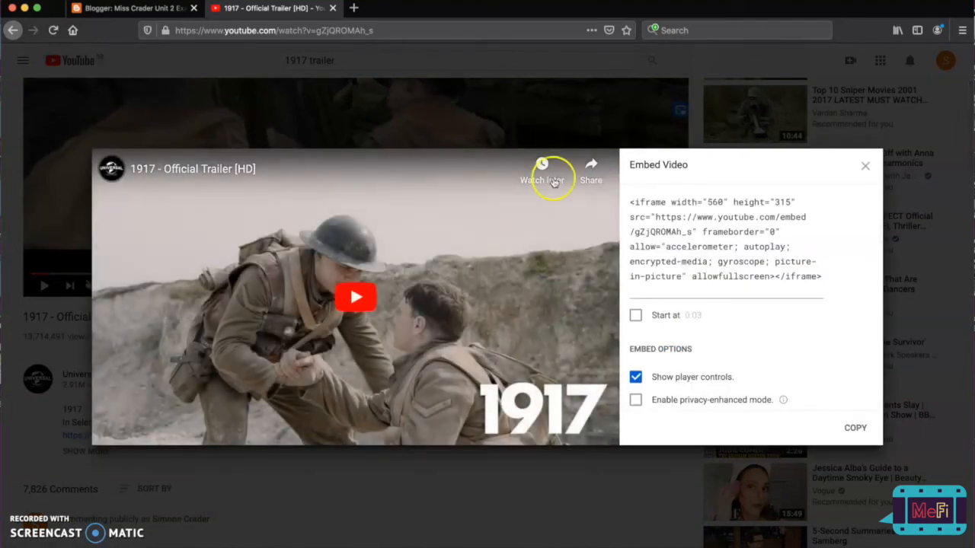
left_click(641, 215)
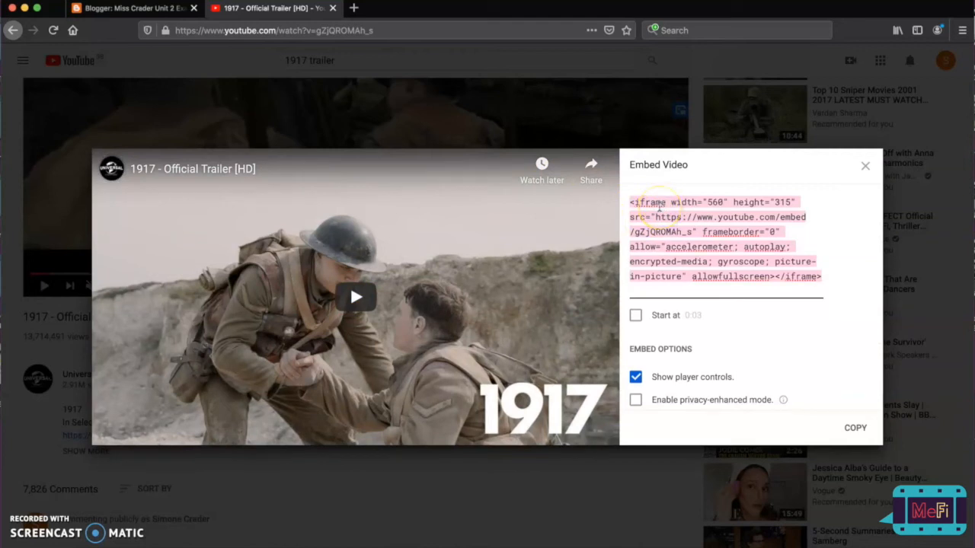
left_click(632, 200)
scroll(659, 197, "down", 2)
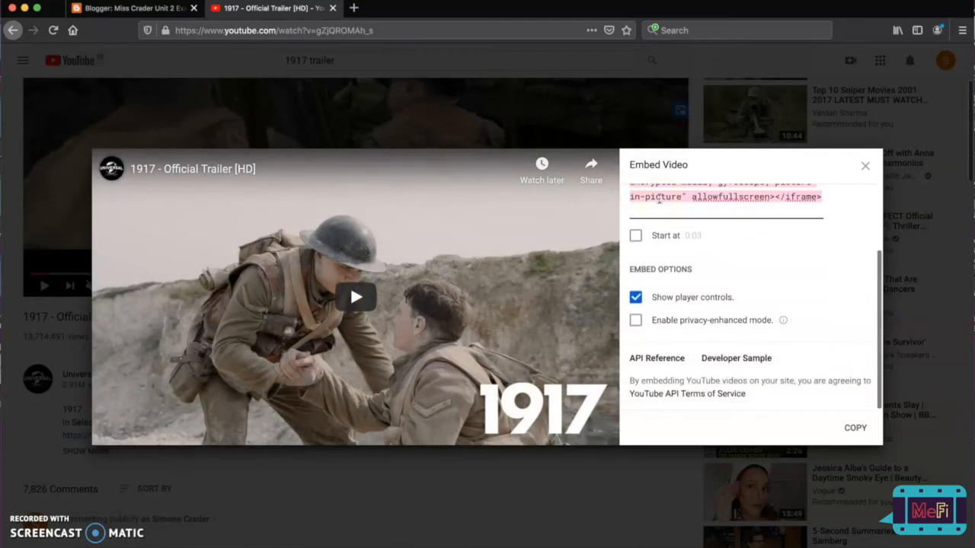
scroll(658, 198, "up", 2)
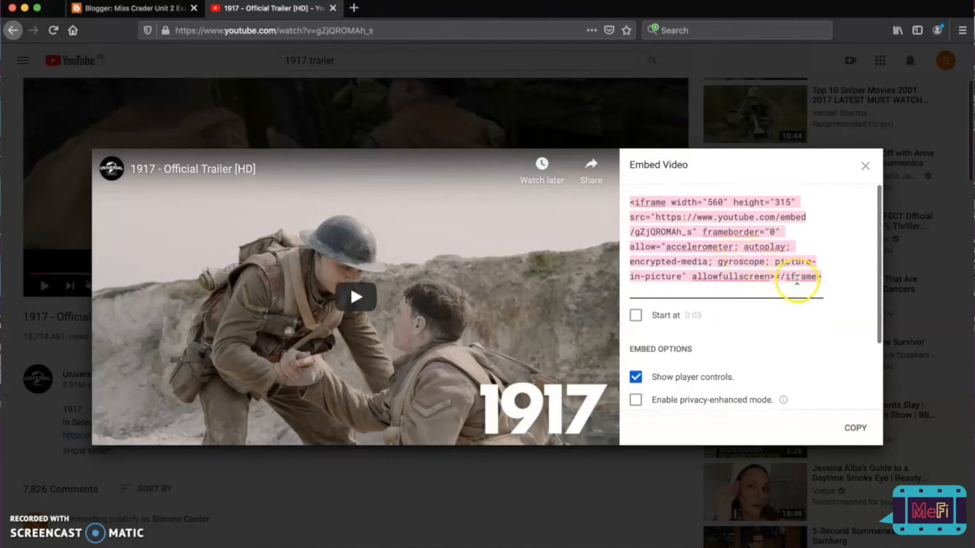
left_click(856, 429)
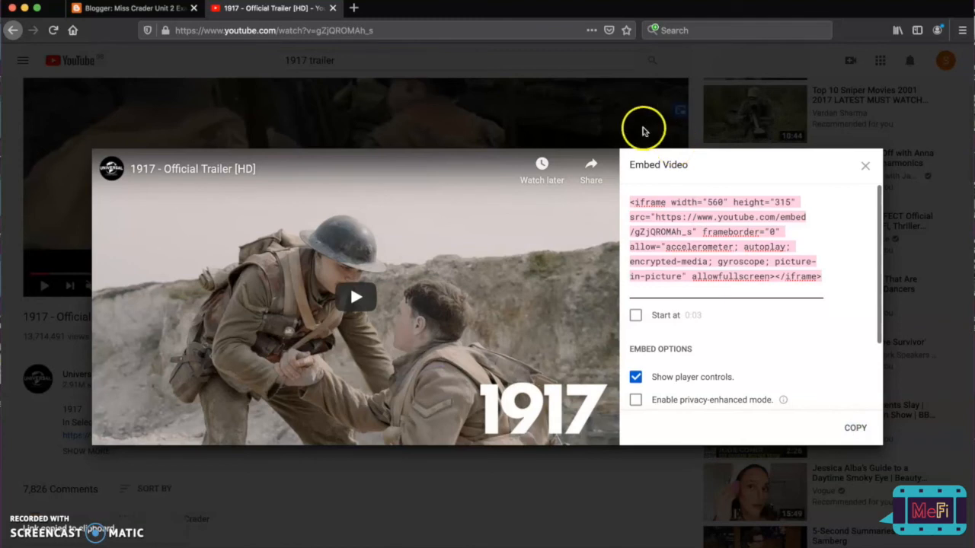
Switch back to Blogger, paste the trailer's embed code at the end of the post's HTML and return to Compose view.
left_click(133, 9)
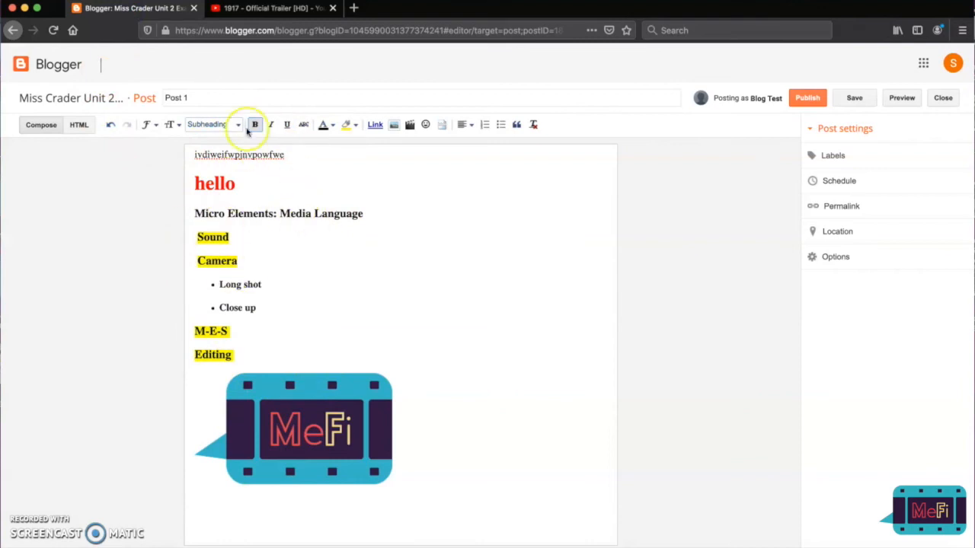
left_click(82, 128)
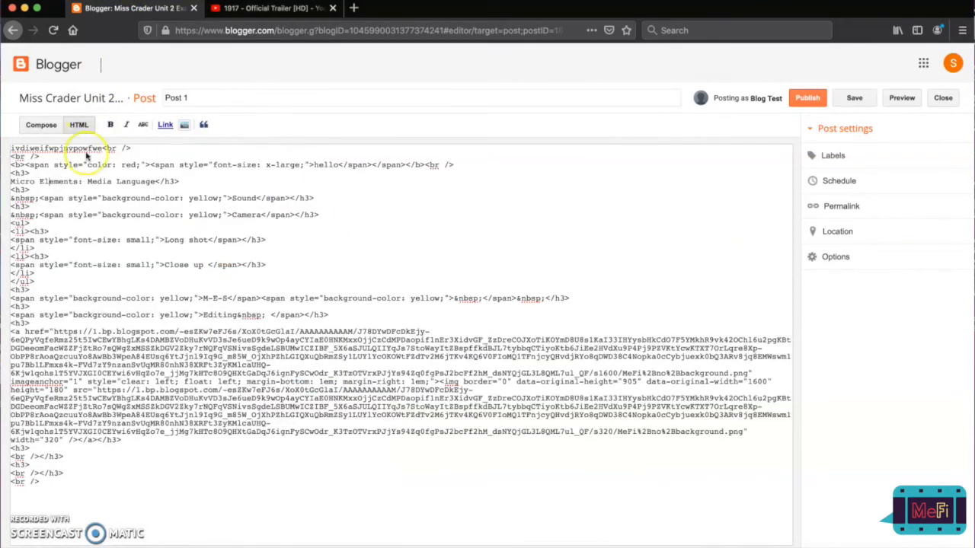
left_click(76, 467)
left_click(66, 484)
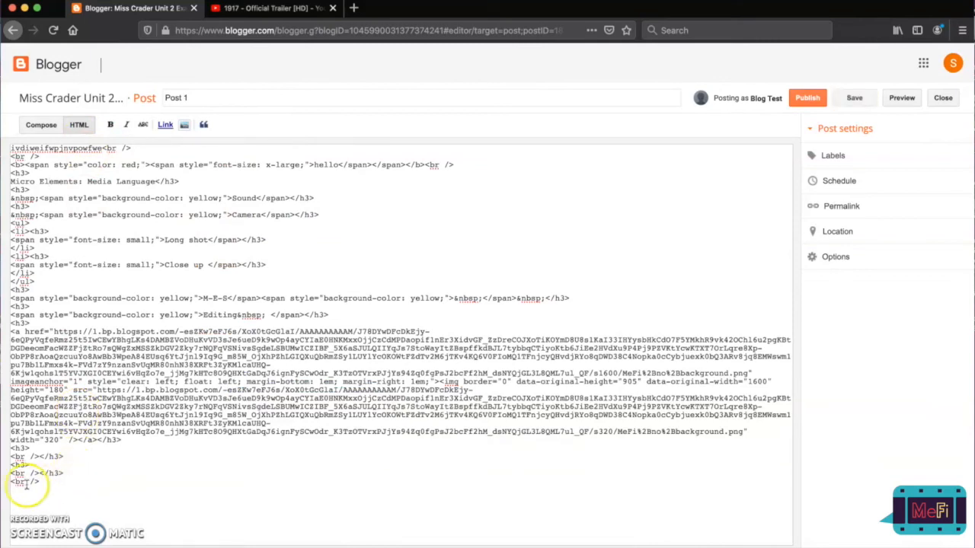
left_click_drag(43, 481, 11, 483)
left_click(46, 492)
key("super+v")
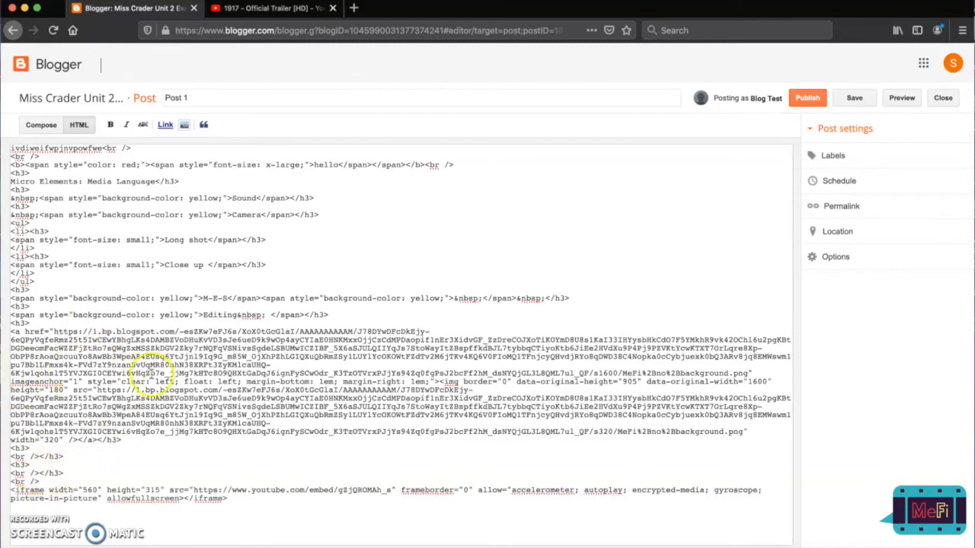
left_click(45, 126)
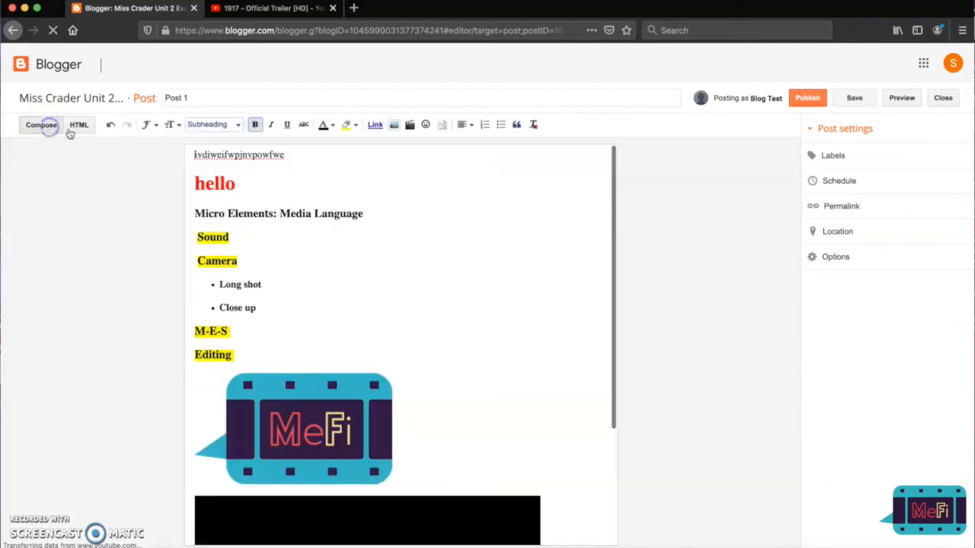
scroll(333, 330, "down", 3)
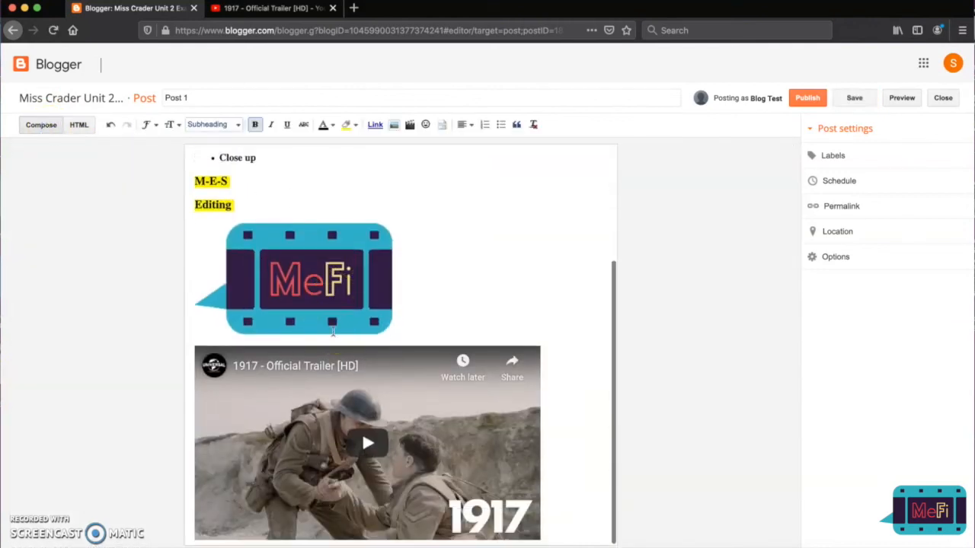
Try pasting the embed code as text beside the MeFi image in Compose view, and delete it.
left_click(441, 316)
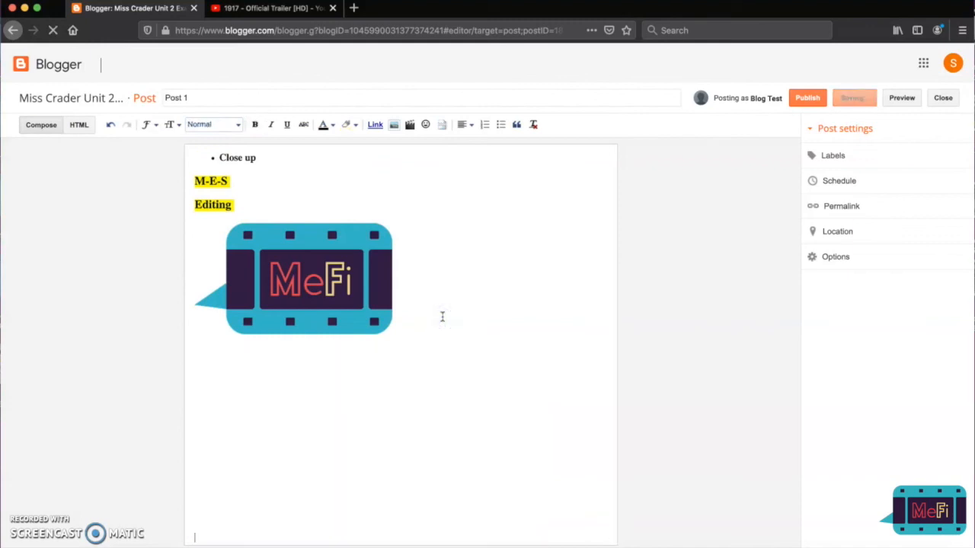
key("ctrl+v")
left_click(396, 268)
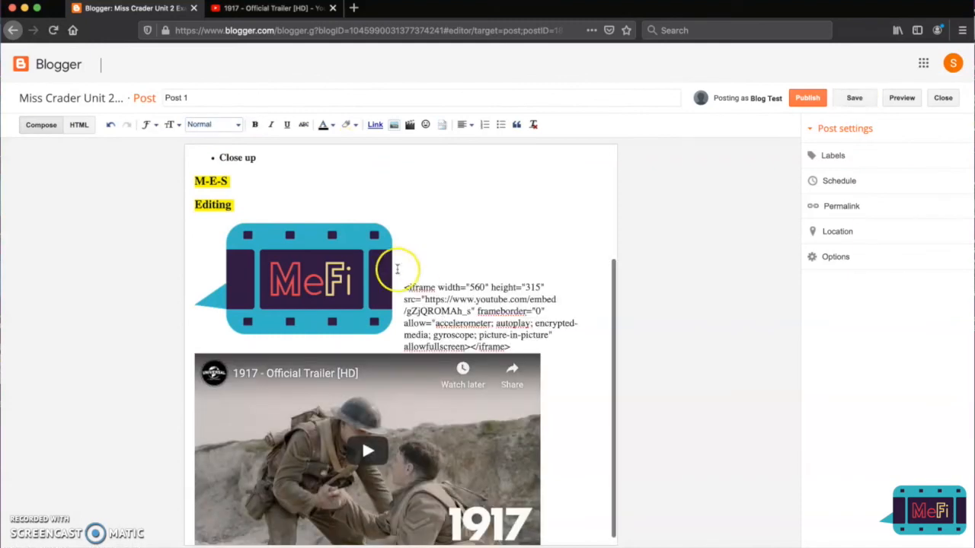
left_click_drag(403, 286, 535, 356)
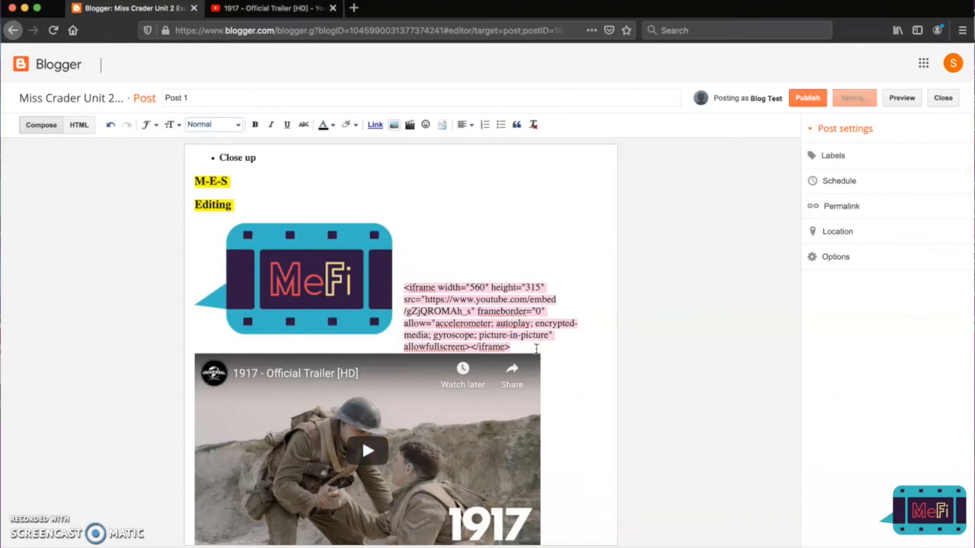
key("BackSpace")
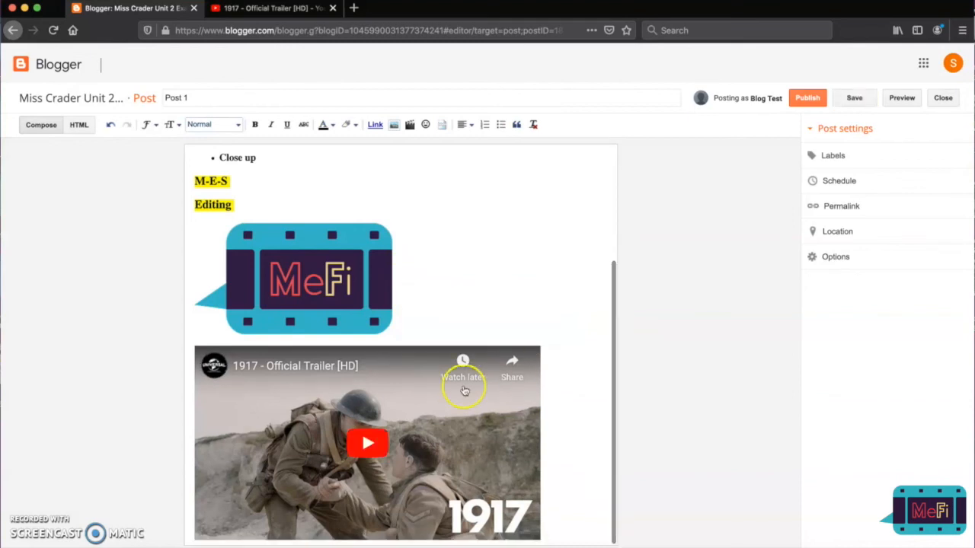
Play the embedded 1917 trailer in the post briefly, pause it and mute its sound.
left_click(372, 434)
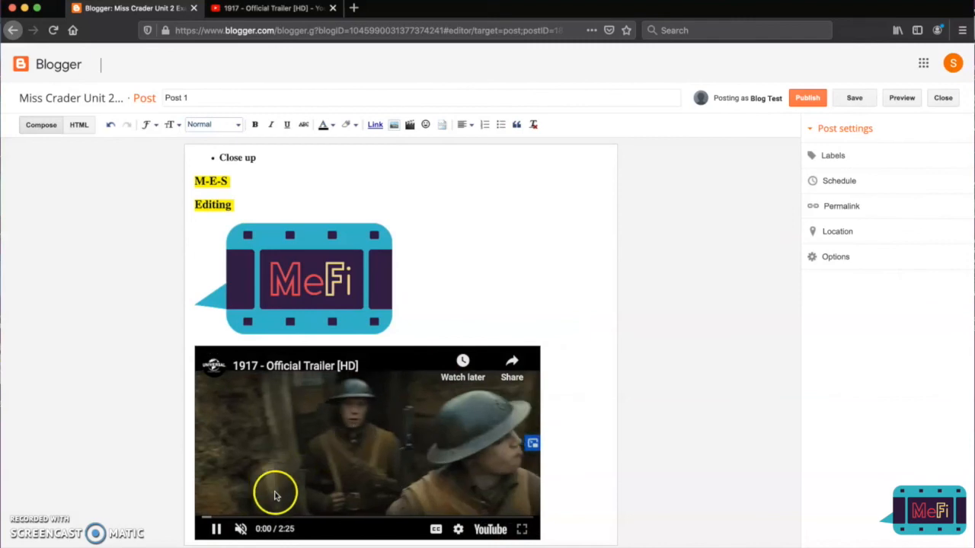
left_click(267, 529)
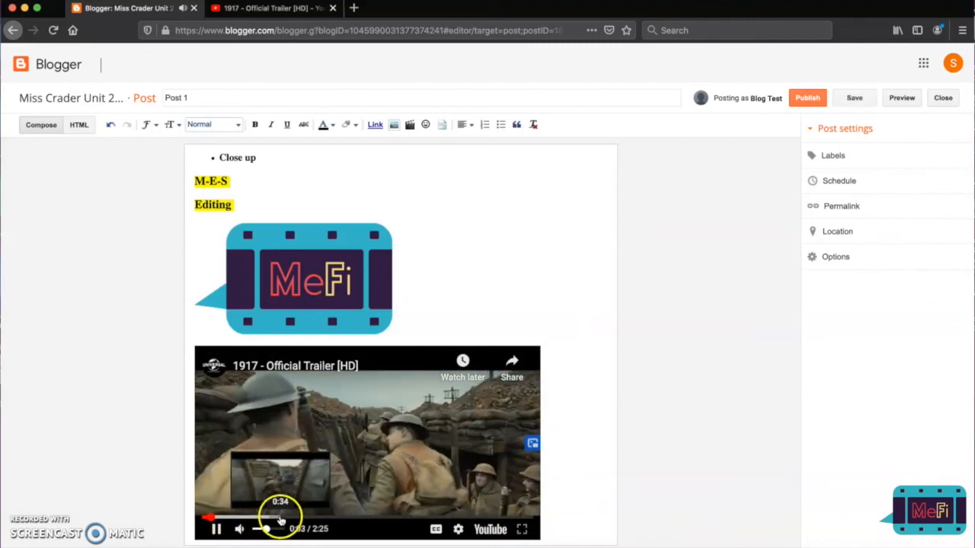
left_click(216, 530)
left_click(262, 528)
left_click(255, 531)
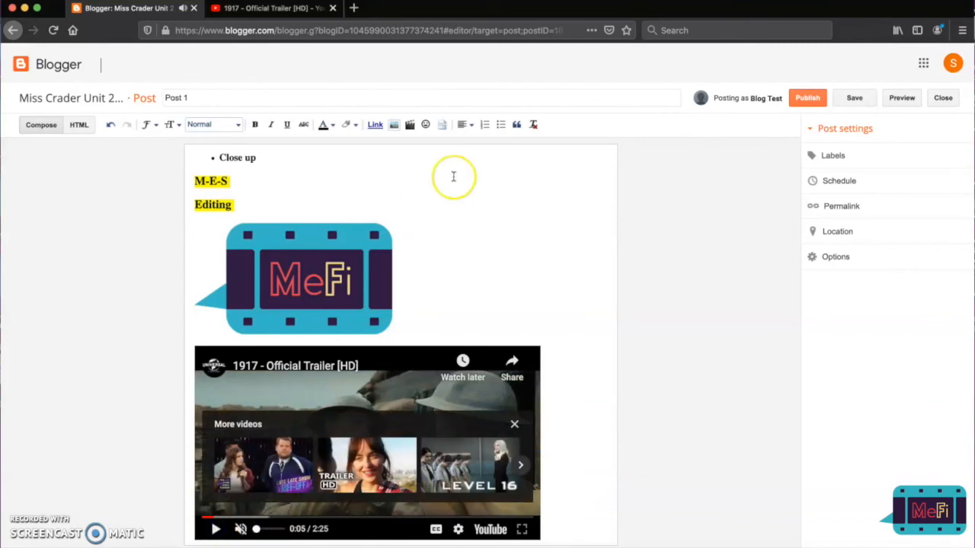
Close the embed code window of the 1917 trailer and the YouTube tab, returning to the Blogger post.
left_click(271, 11)
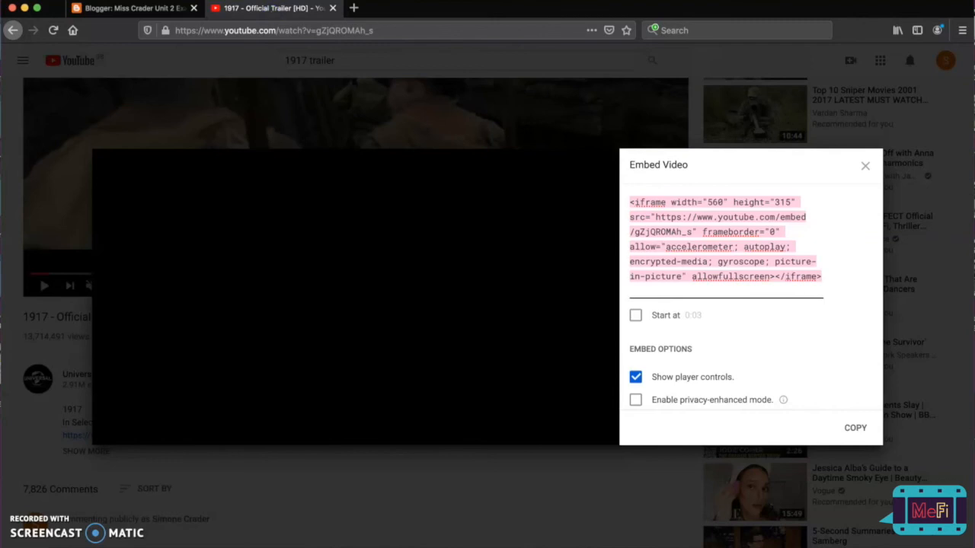
left_click(866, 165)
scroll(584, 256, "up", 3)
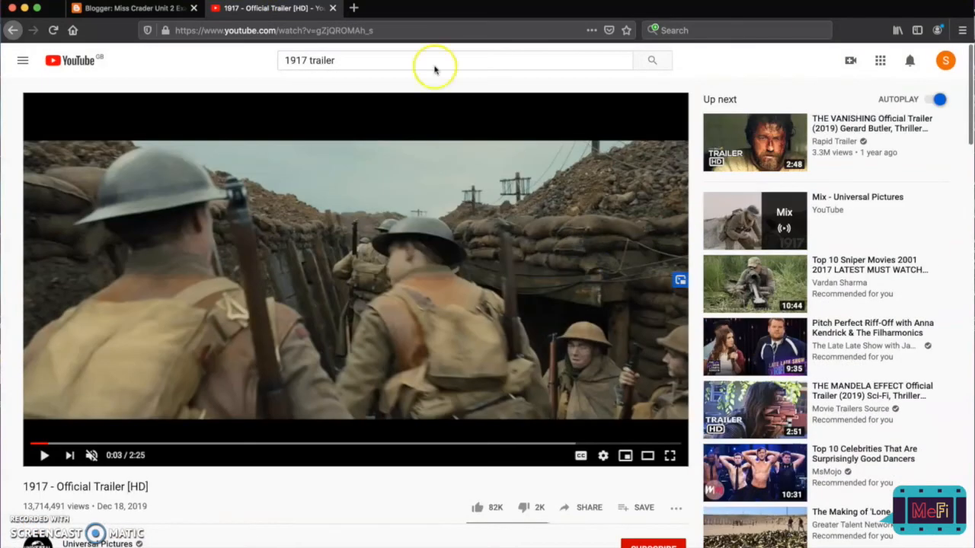
left_click(332, 9)
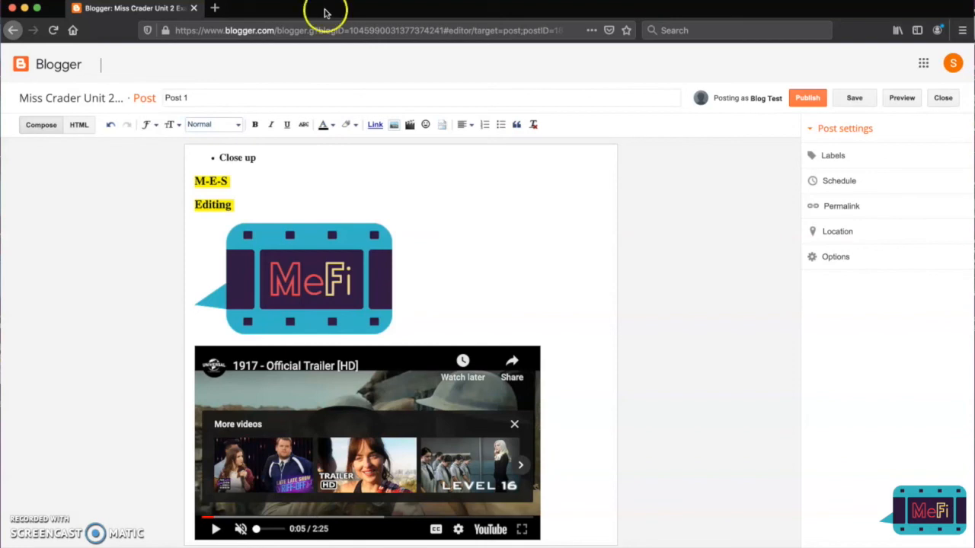
left_click(79, 126)
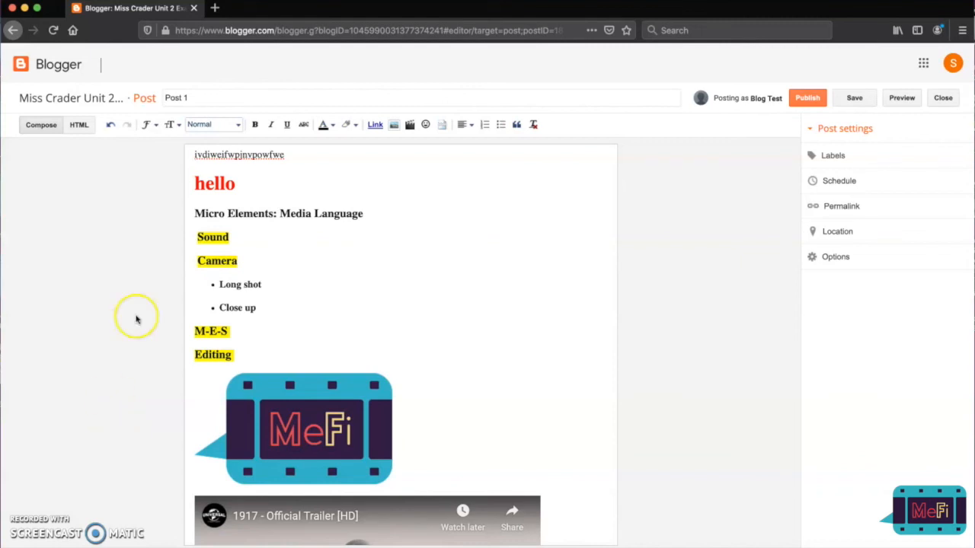
left_click_drag(207, 97, 126, 92)
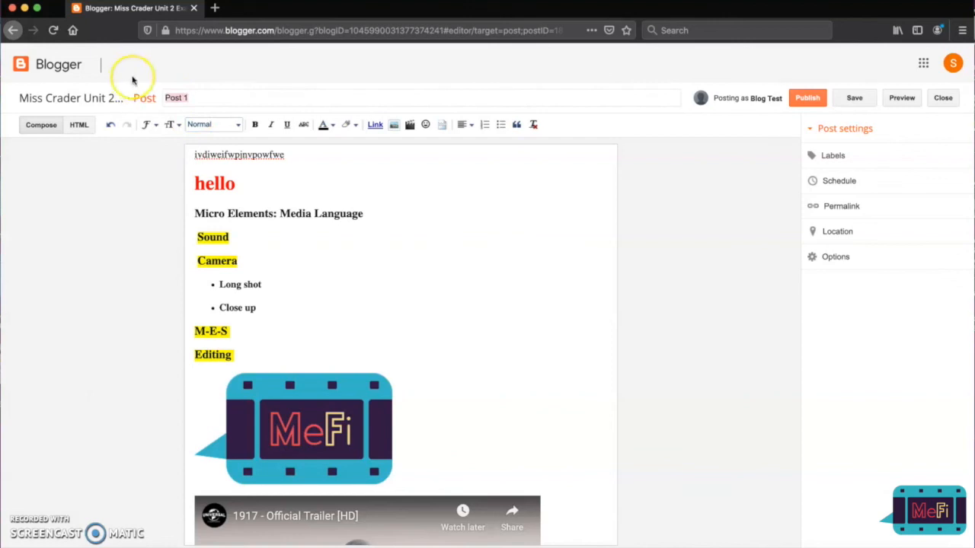
left_click_drag(188, 155, 234, 477)
left_click(277, 466)
left_click(457, 376)
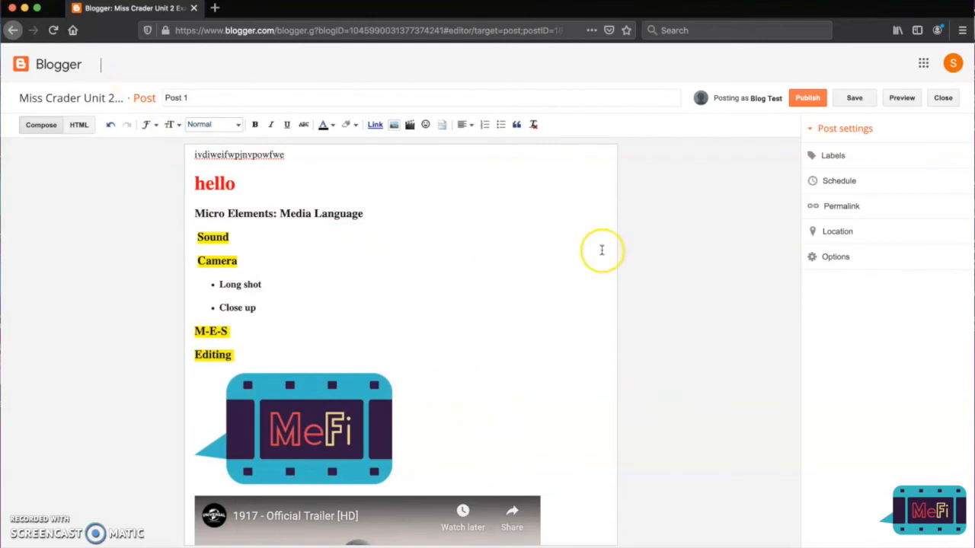
Save Post 1 as a draft and close the post editor.
left_click(810, 99)
left_click(809, 101)
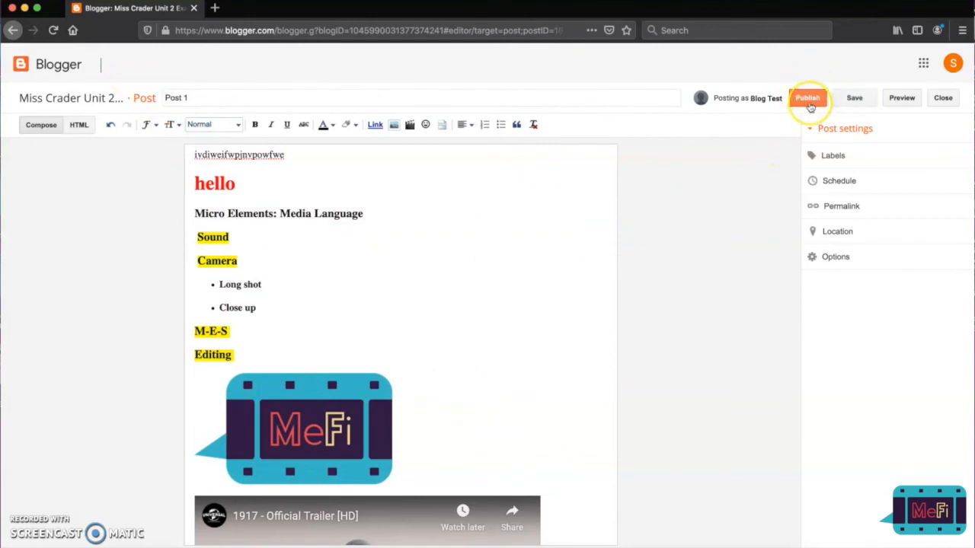
left_click(859, 99)
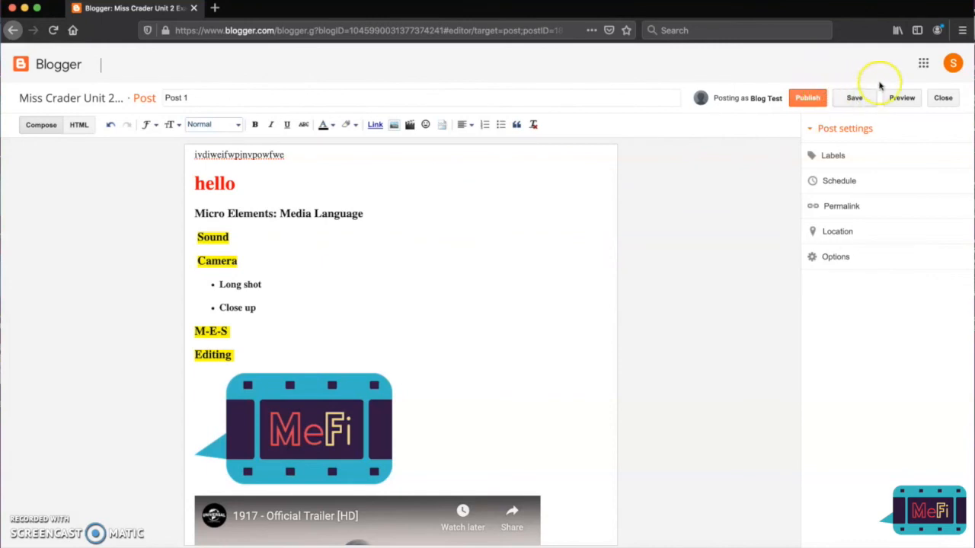
left_click(938, 98)
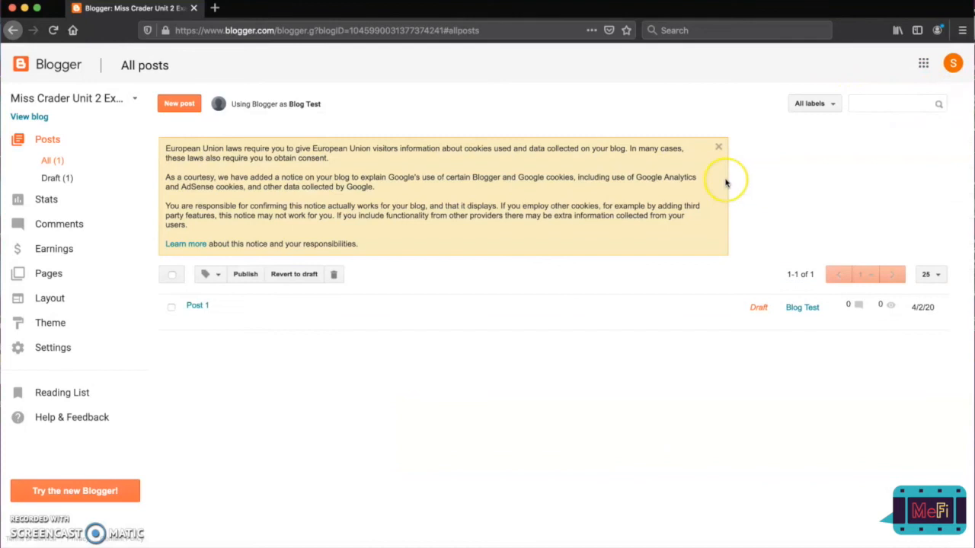
Look at the public blog while Post 1 is still a draft, and return to the post list.
left_click_drag(749, 311, 766, 311)
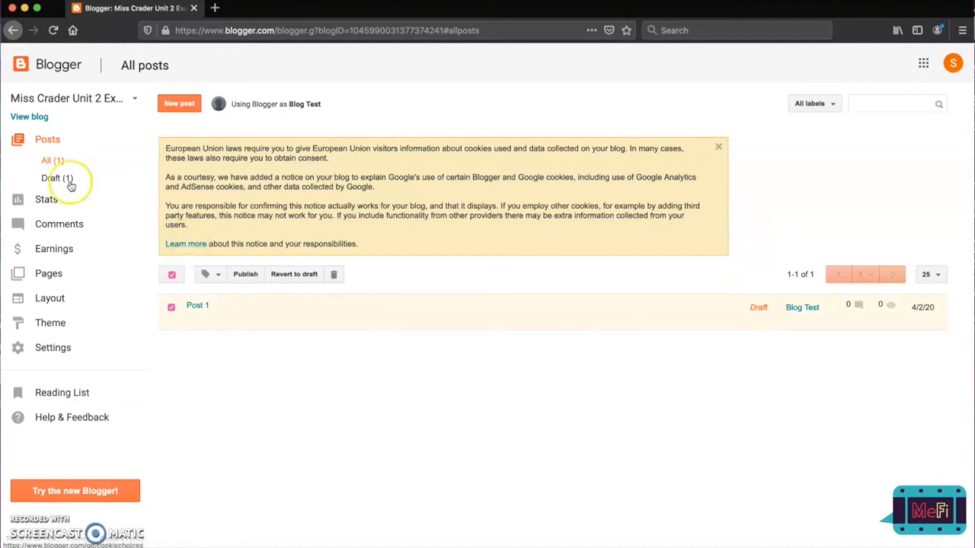
left_click(34, 118)
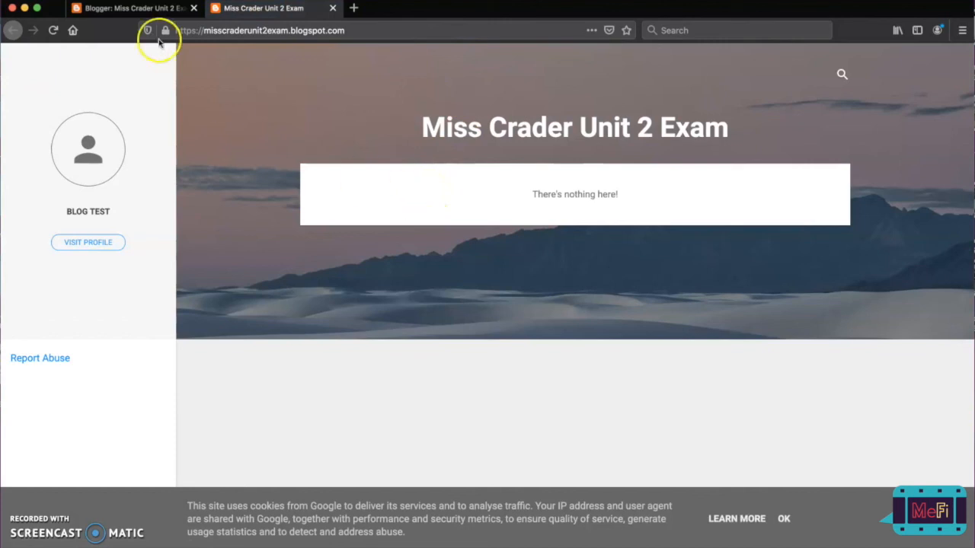
left_click(133, 8)
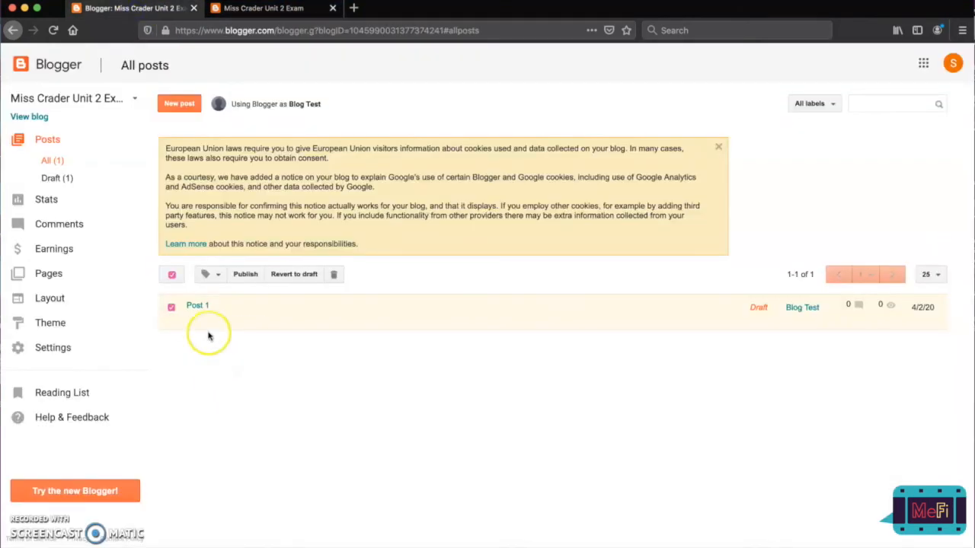
Open the Post 1 draft, publish it, and close the old tab with the public blog.
left_click(200, 306)
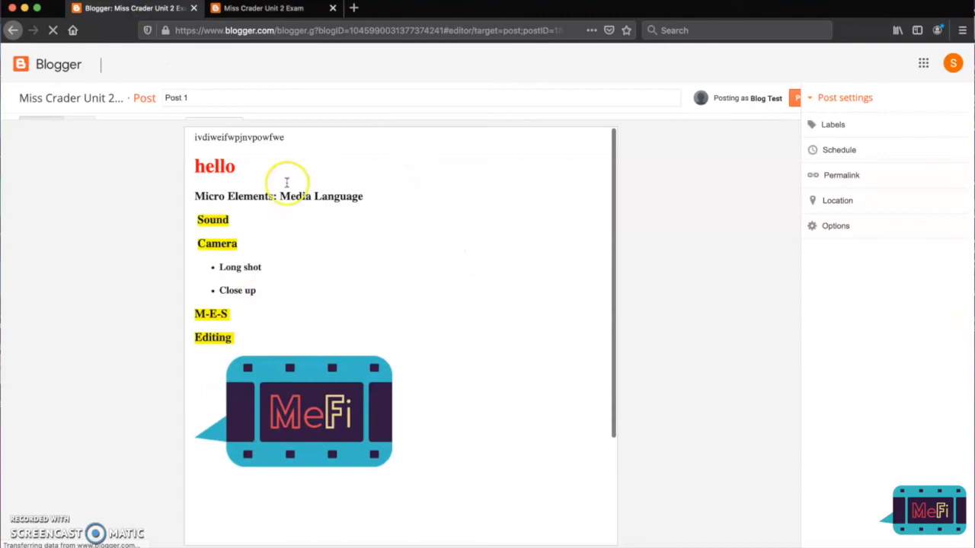
left_click(794, 101)
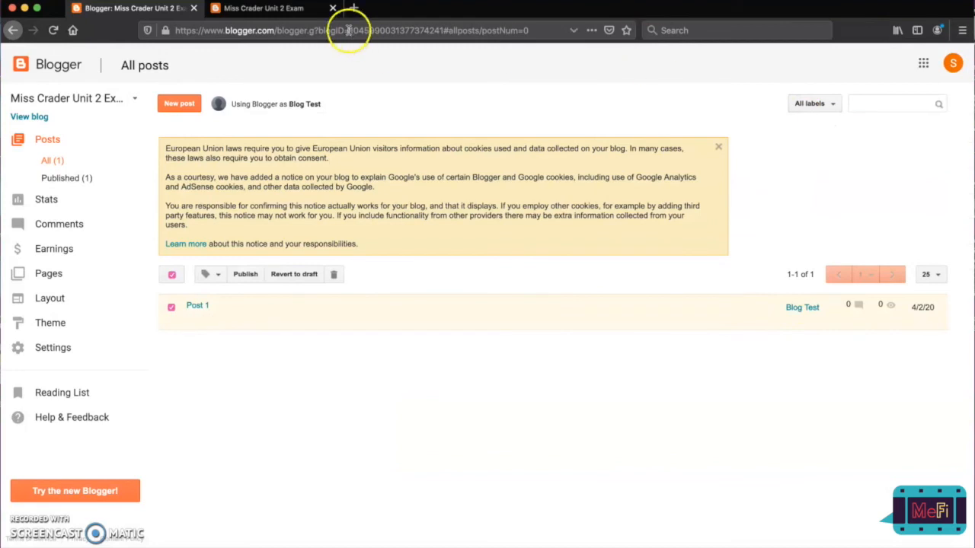
left_click(332, 7)
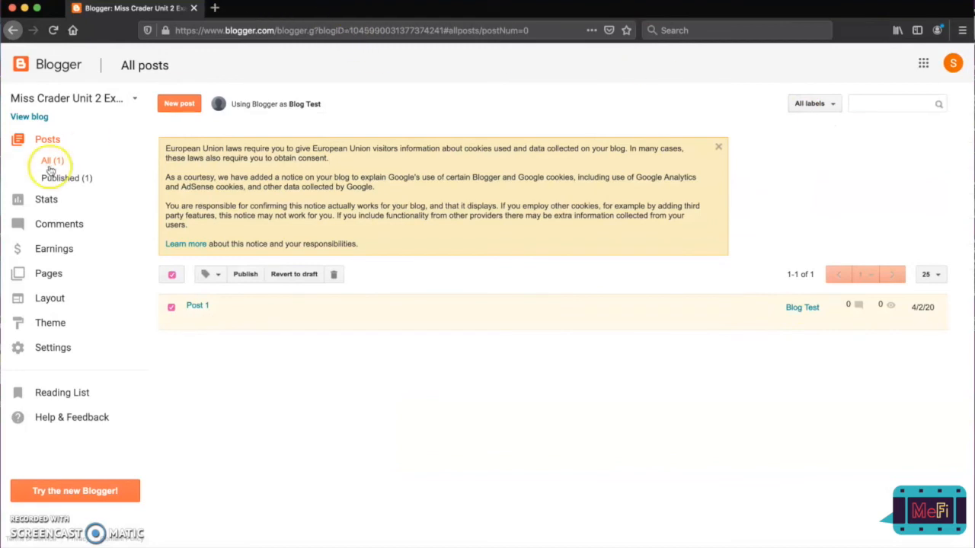
View the public blog and look through the published Post 1.
left_click(37, 118)
scroll(533, 352, "down", 4)
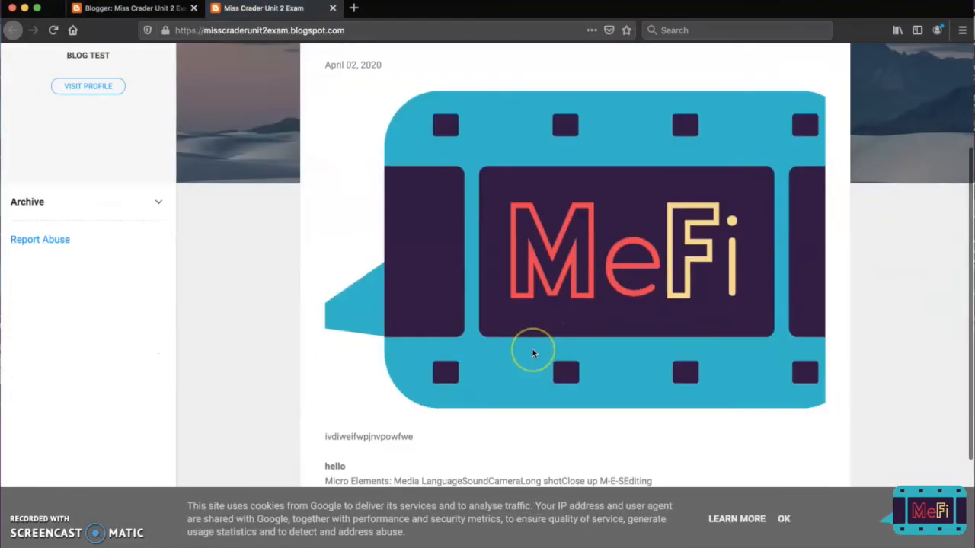
scroll(533, 348, "up", 4)
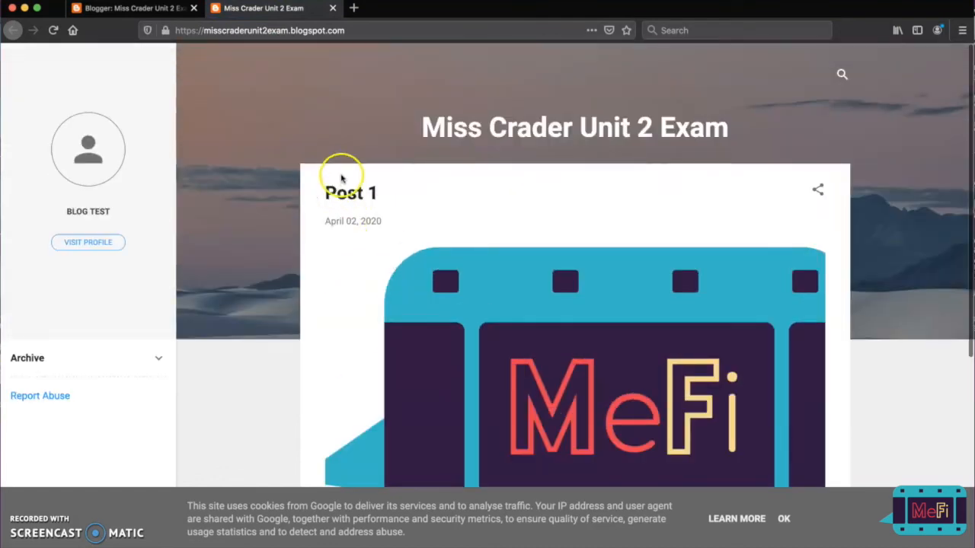
Reopen Post 1 for editing, clear its title and update the published post.
left_click(126, 9)
left_click(197, 306)
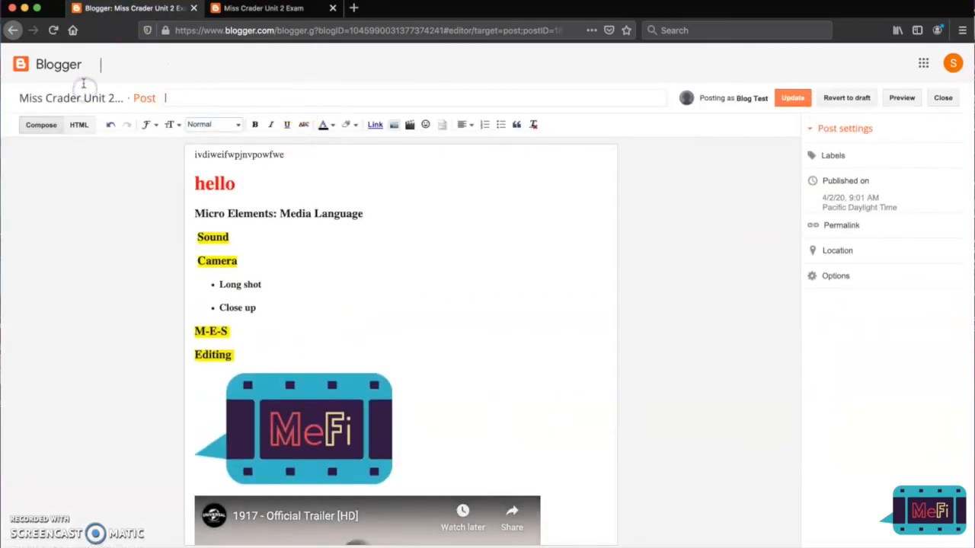
left_click(791, 99)
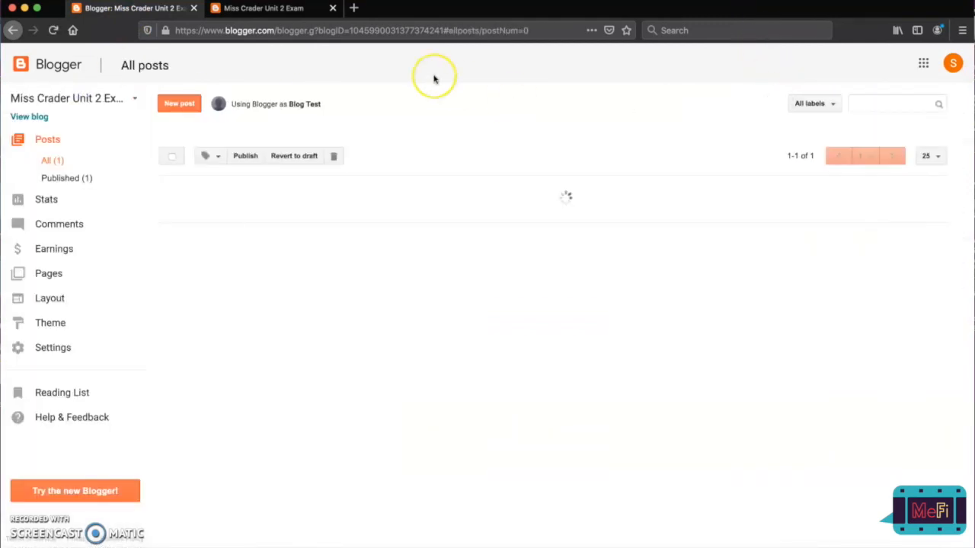
Look through the untitled post on the public blog and accept the cookie notice.
left_click(278, 11)
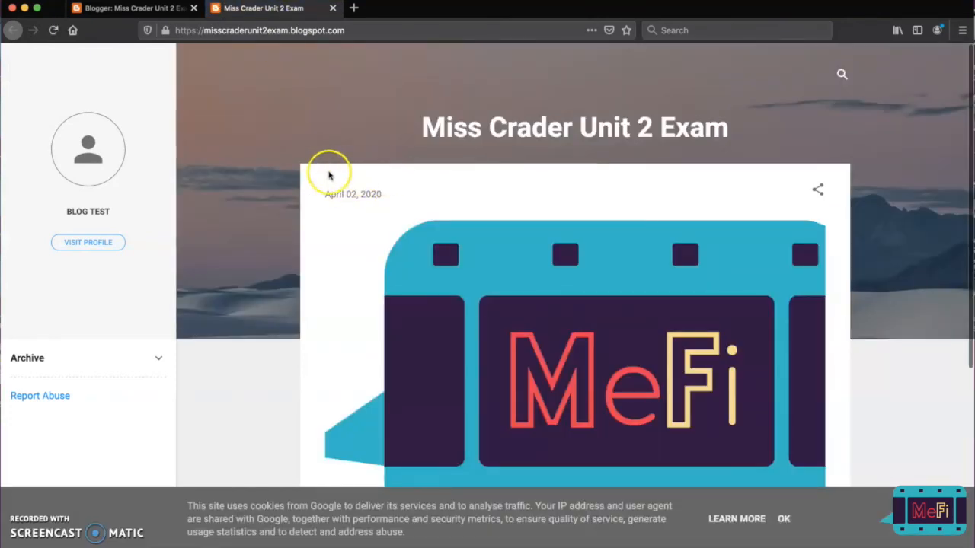
left_click(784, 520)
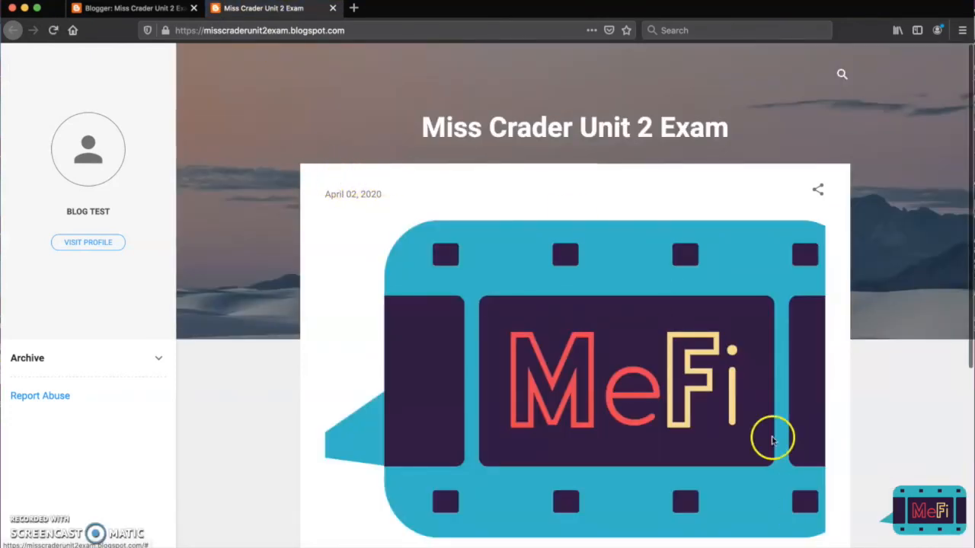
scroll(779, 211, "down", 5)
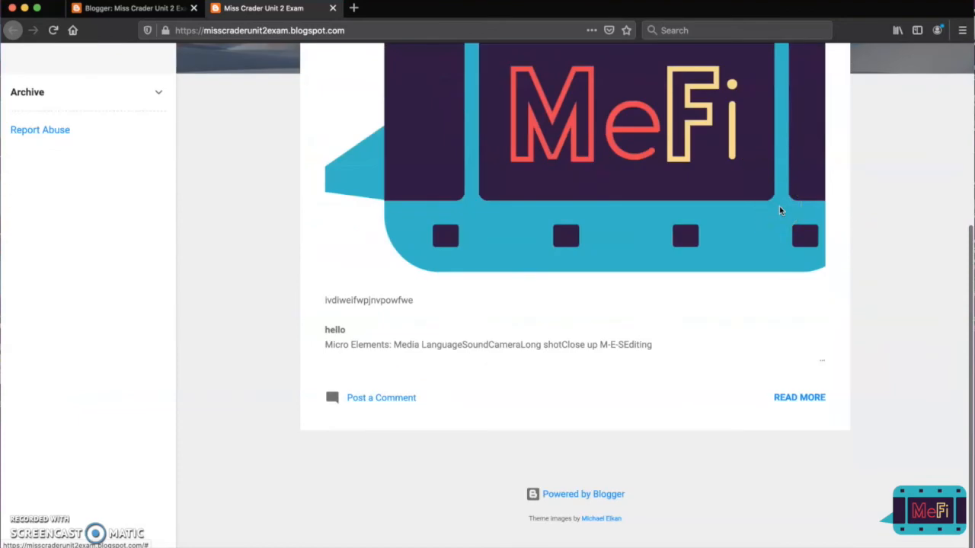
scroll(778, 211, "up", 5)
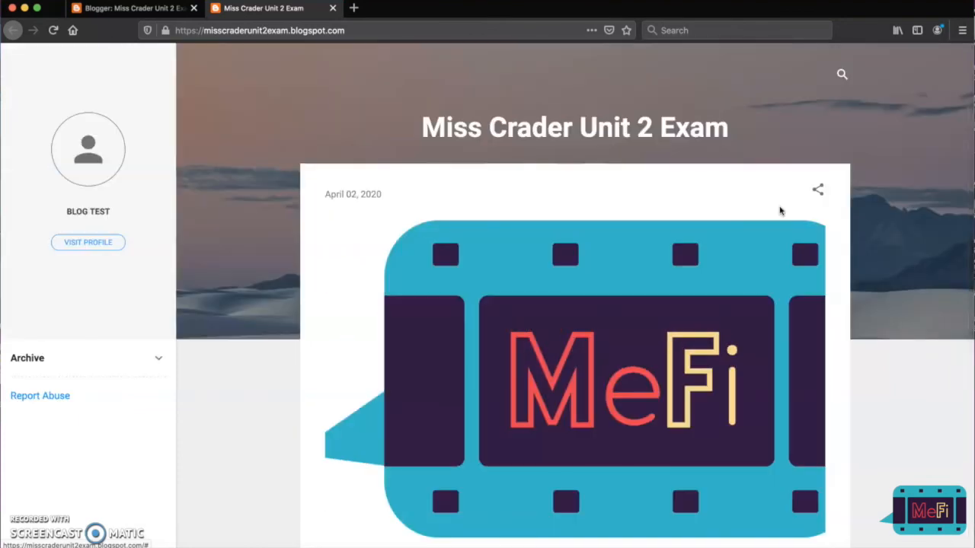
scroll(779, 211, "down", 5)
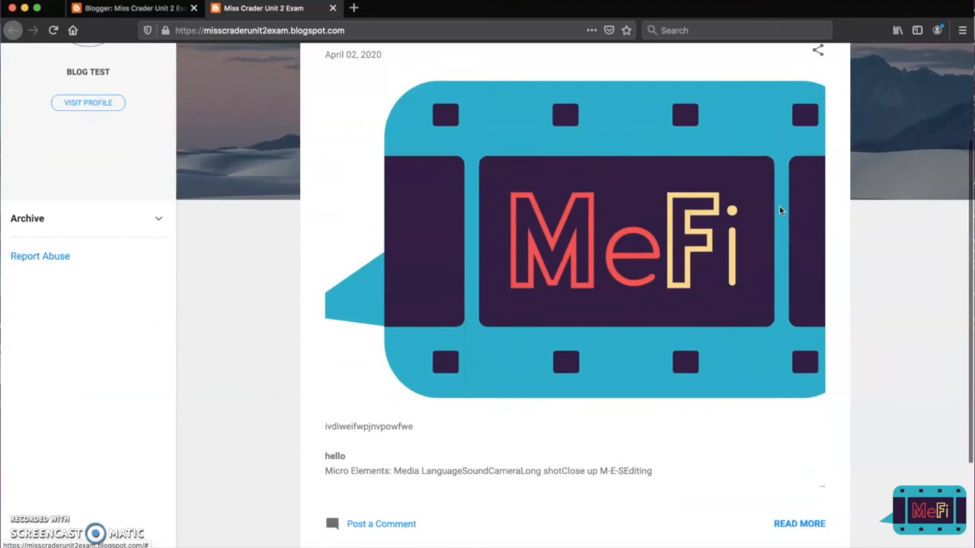
scroll(779, 211, "up", 5)
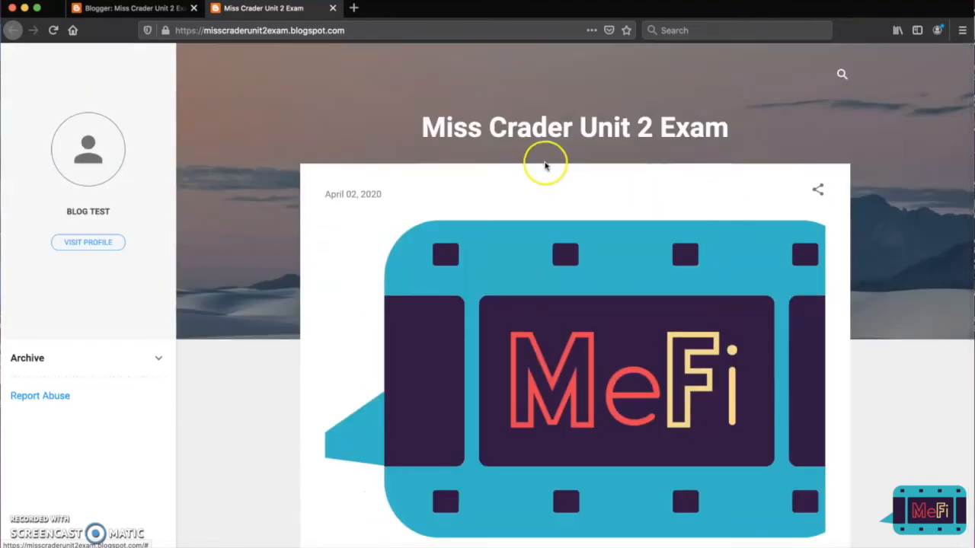
Reopen the untitled post, title it "Post 1", update it and return to the public blog.
left_click(140, 14)
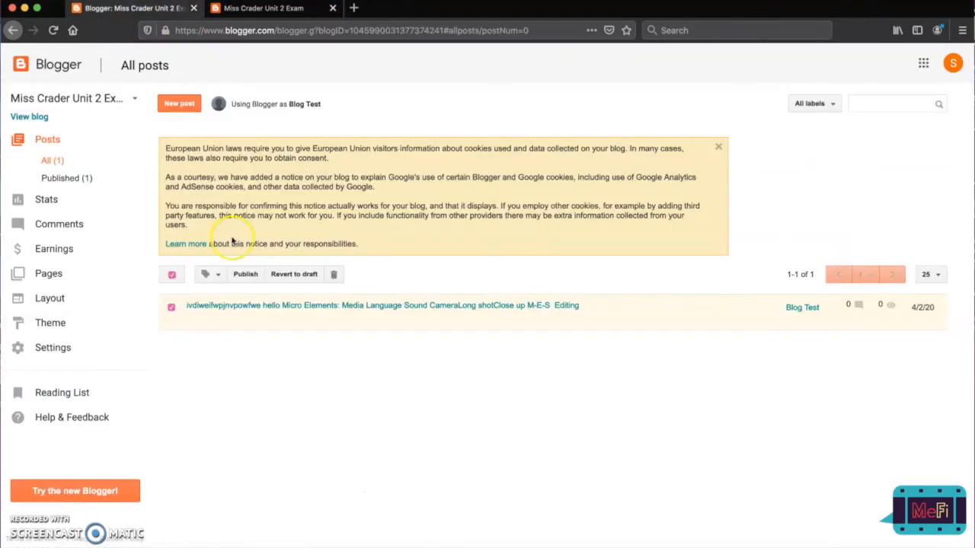
left_click(229, 307)
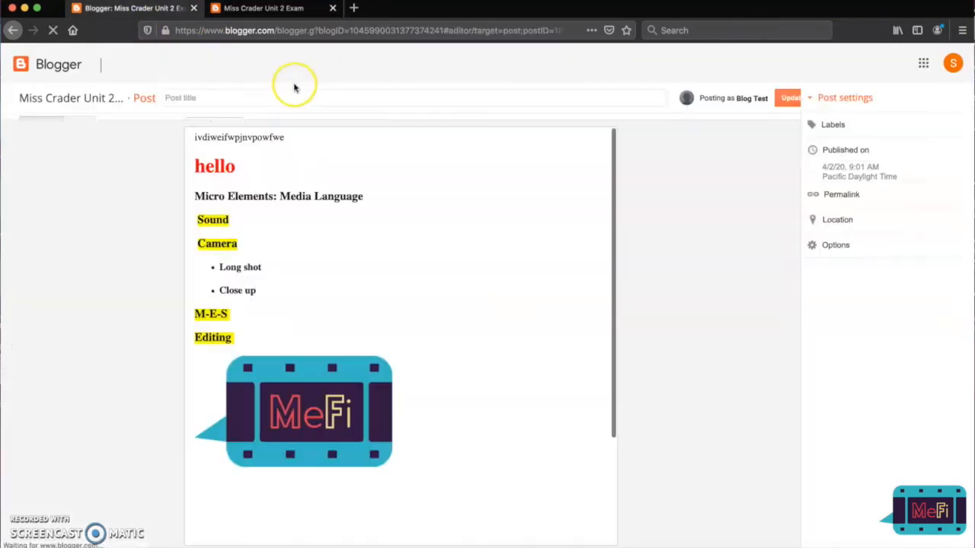
type("Post 1")
left_click(791, 97)
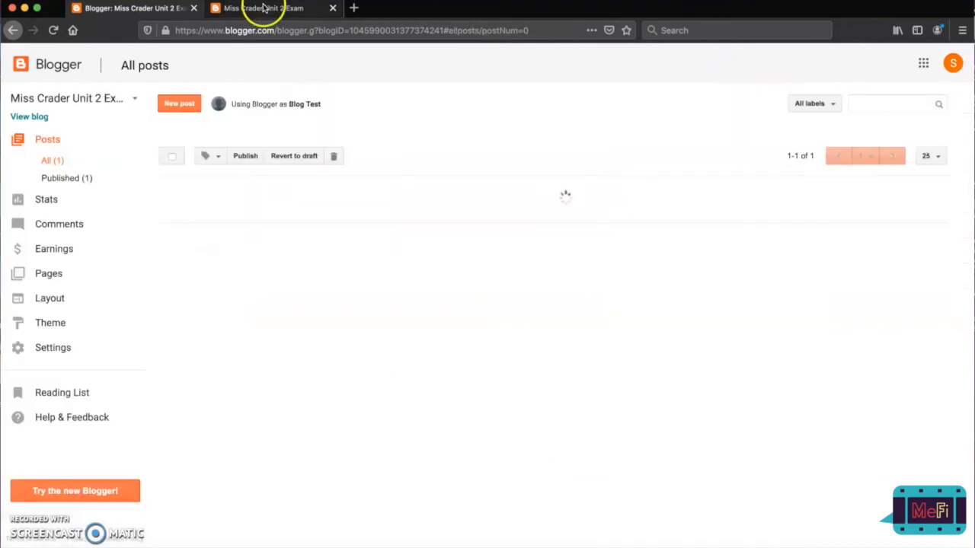
left_click(265, 8)
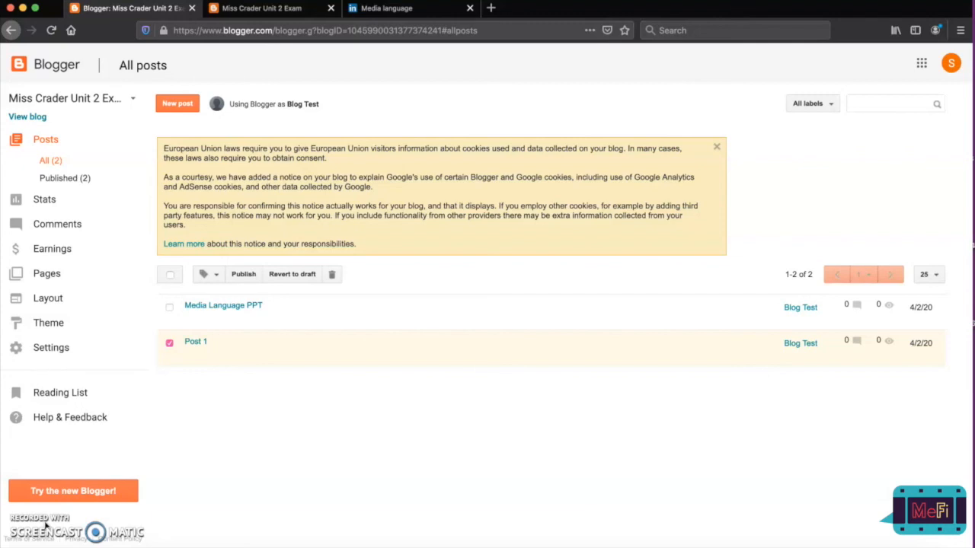
Start a new blog from the blog list, titled with the teacher's name followed by "Unit 3 and 21 prep".
left_click(121, 102)
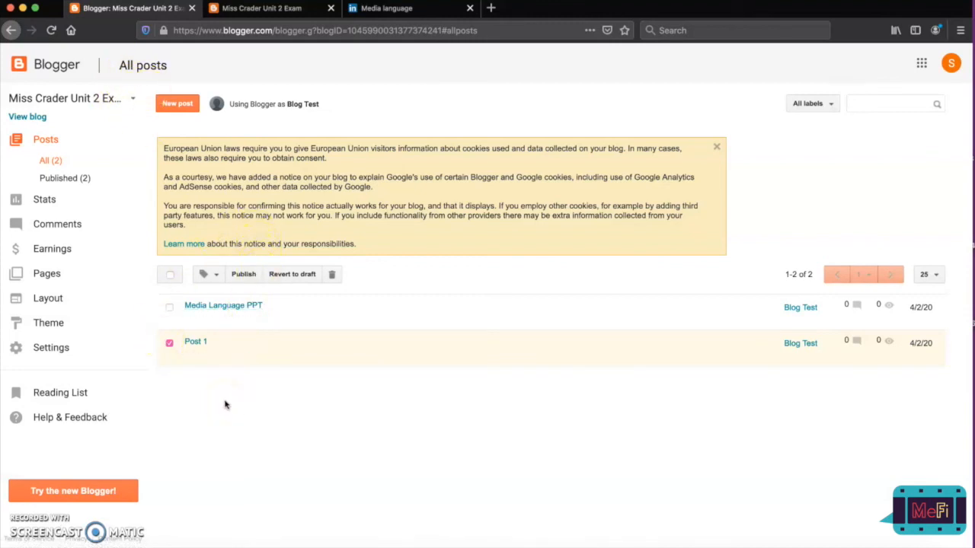
left_click(133, 107)
left_click(134, 103)
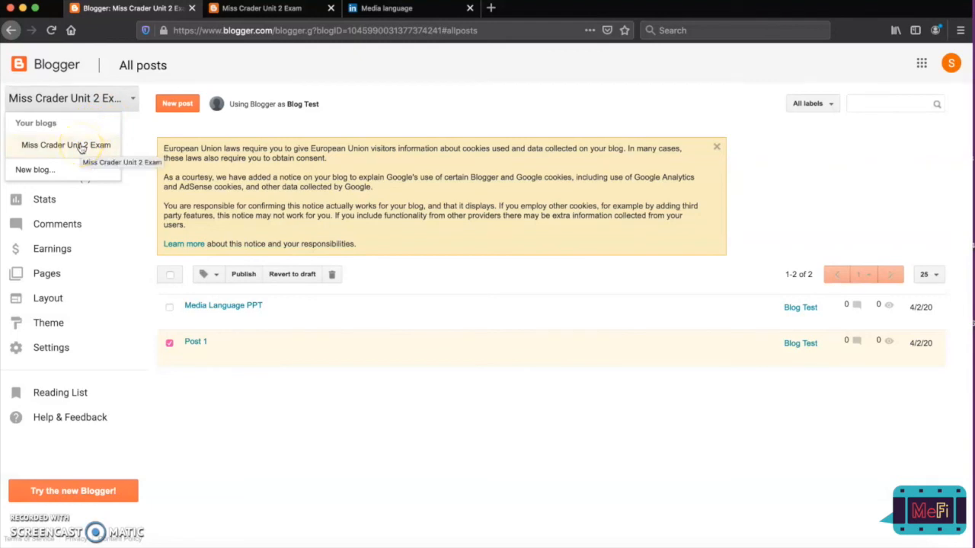
left_click(39, 171)
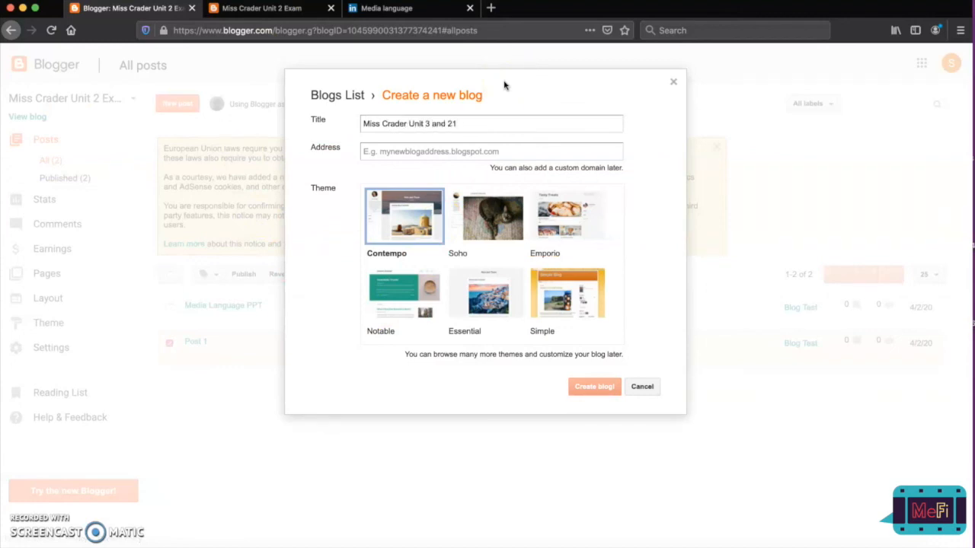
Copy the new blog's title into its address and remove all the spaces from the address.
triple_click(438, 124)
key("ctrl+c")
left_click(418, 151)
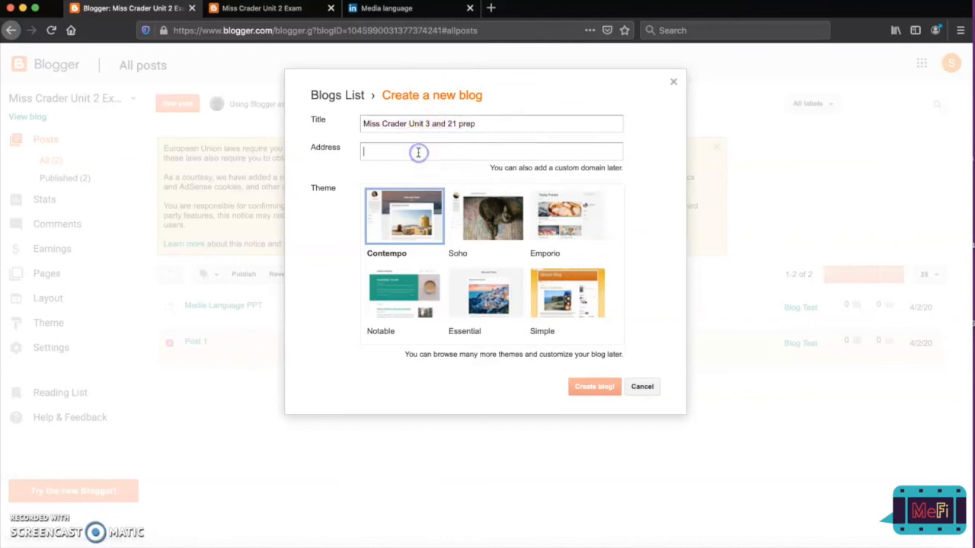
key("ctrl+v")
left_click(459, 152)
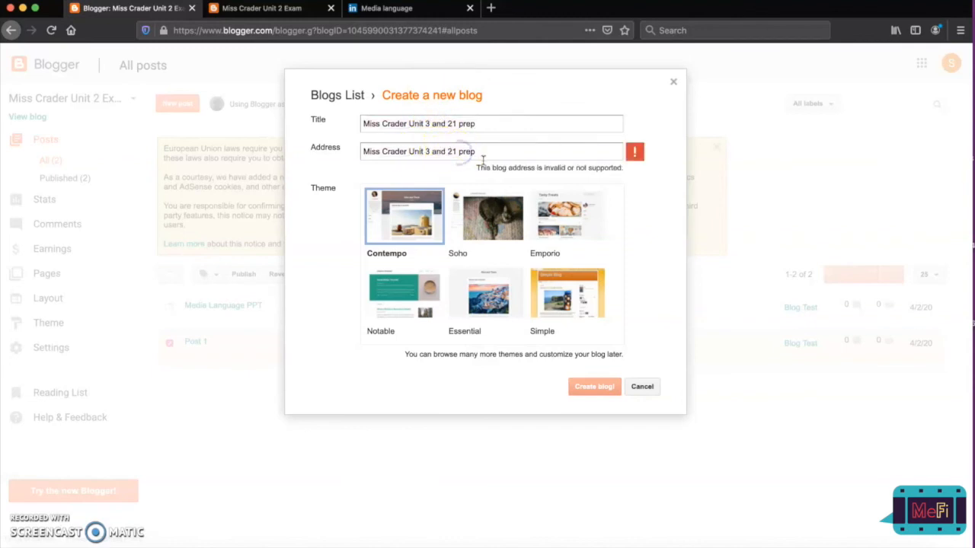
left_click(447, 151)
key("BackSpace")
left_click(432, 151)
left_click(421, 151)
key("BackSpace")
left_click(410, 152)
key("BackSpace")
left_click(383, 151)
key("BackSpace")
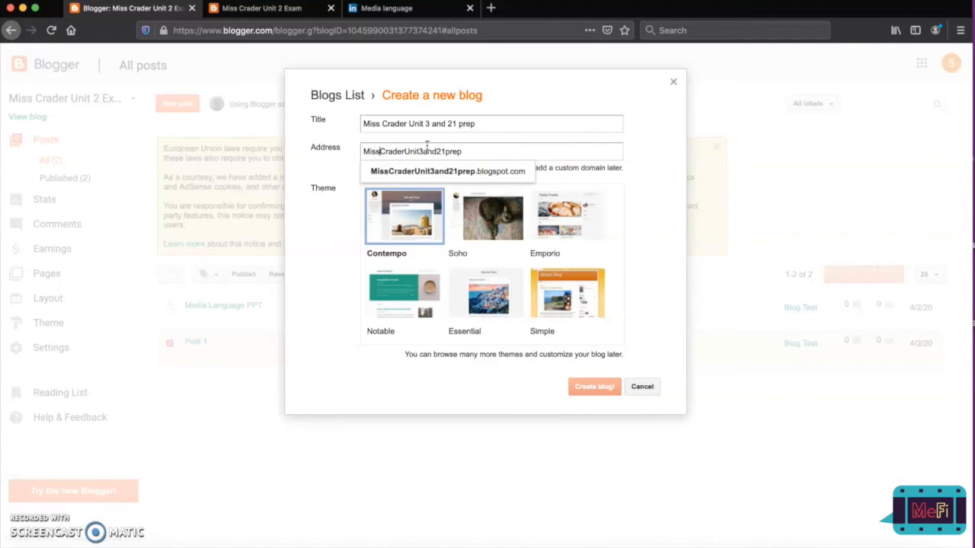
Accept the suggested blogspot.com address and create the Unit 3 and 21 prep blog with the Contempo theme.
left_click(512, 171)
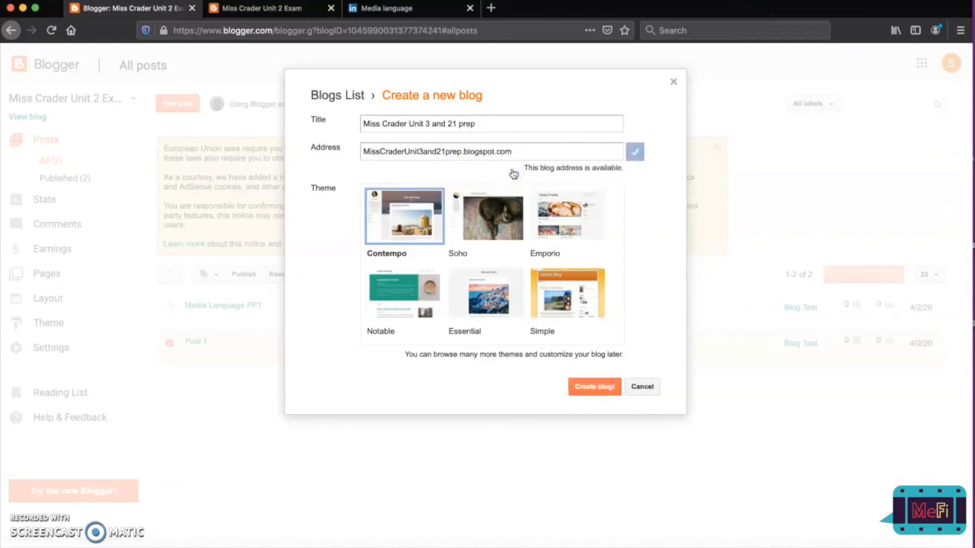
left_click(590, 389)
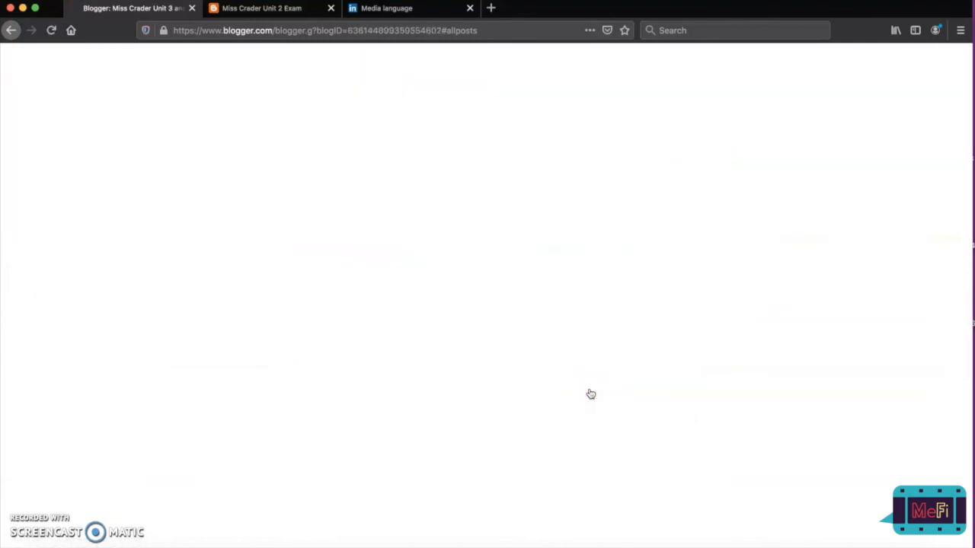
left_click(617, 212)
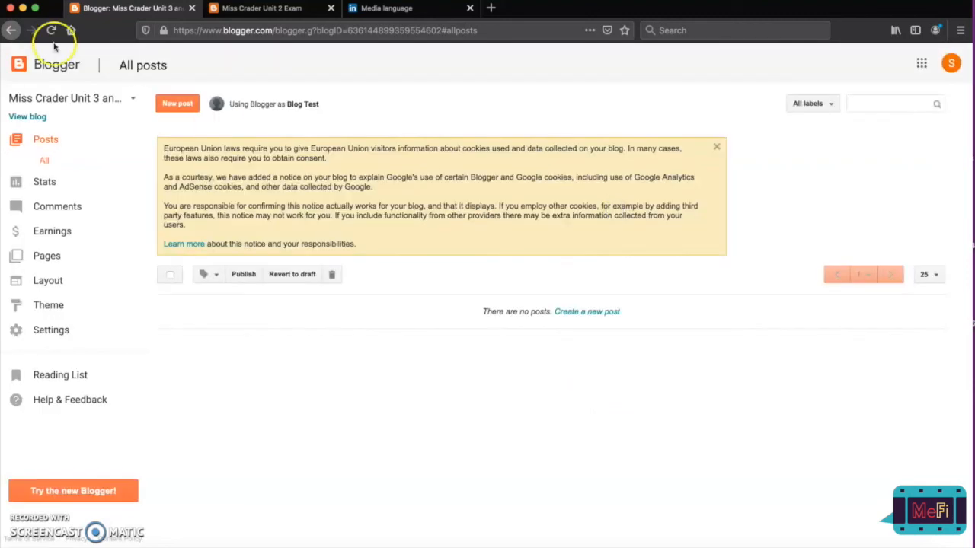
View the posts of the Unit 2 Exam blog, return to the Unit 3 and 21 prep blog and check the blog list.
left_click(134, 98)
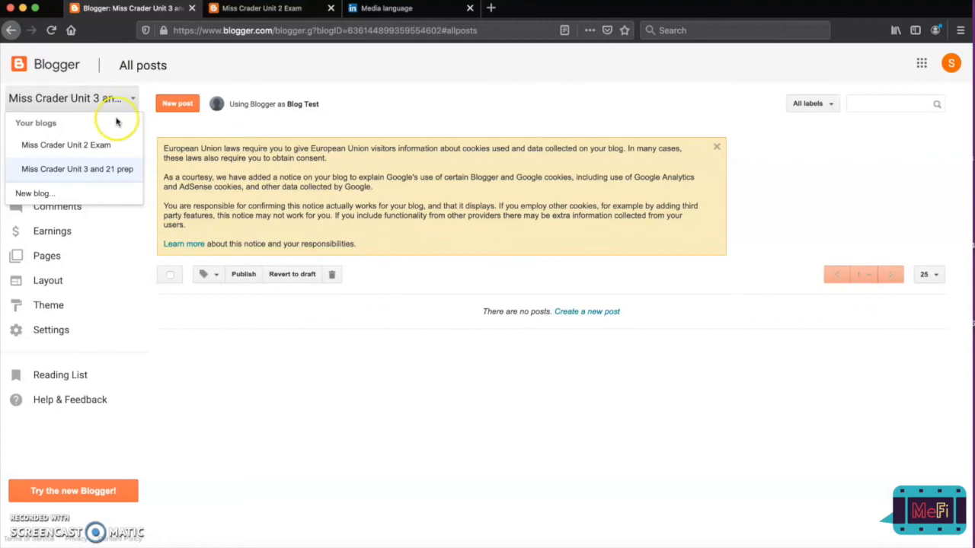
left_click(96, 151)
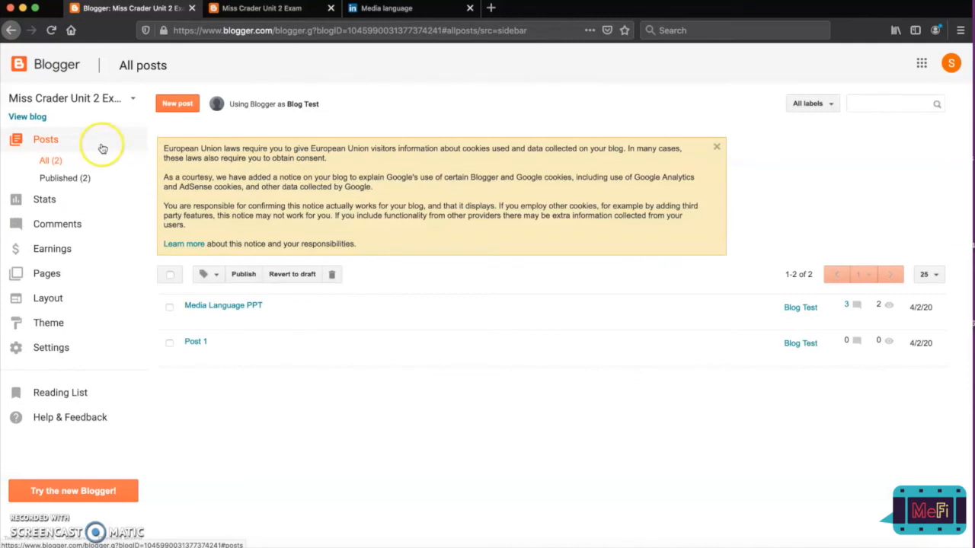
left_click(131, 98)
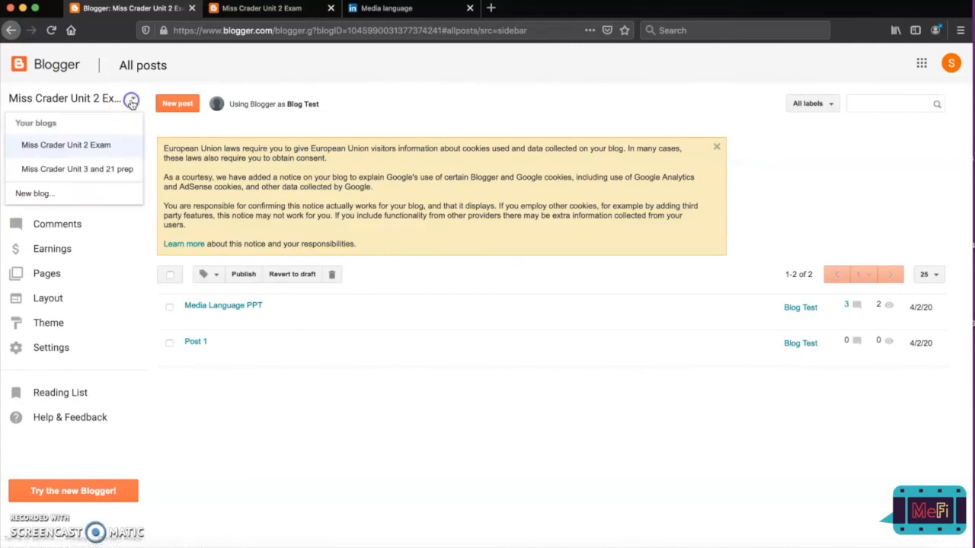
left_click(104, 170)
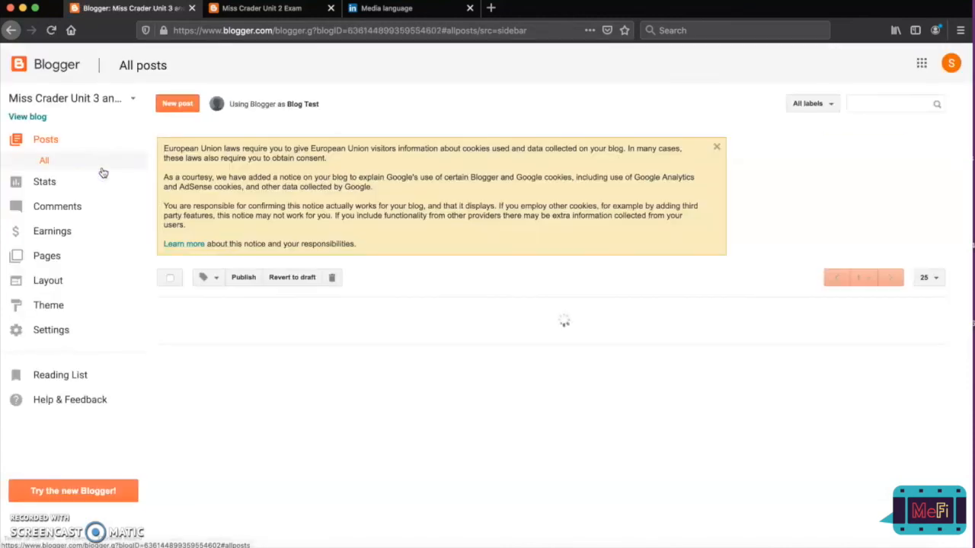
left_click(131, 99)
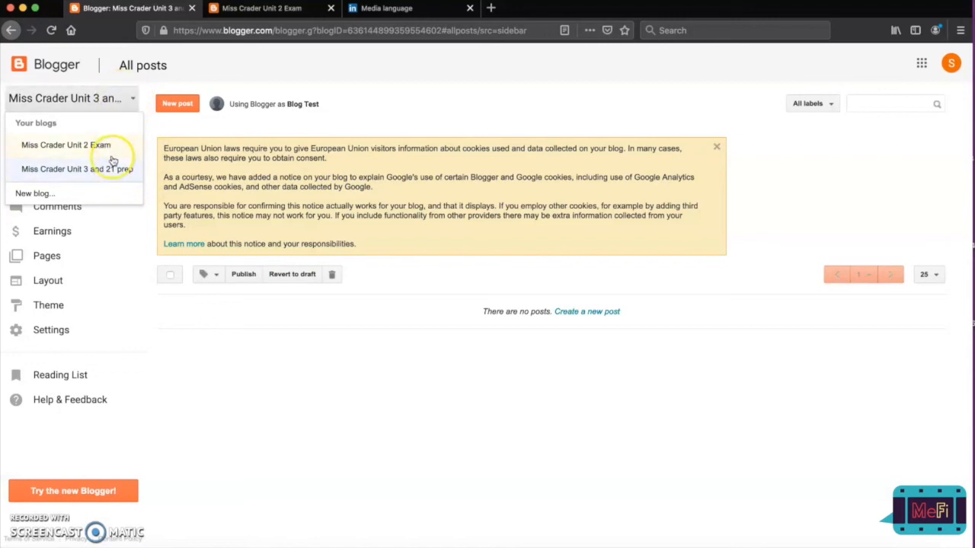
left_click(160, 373)
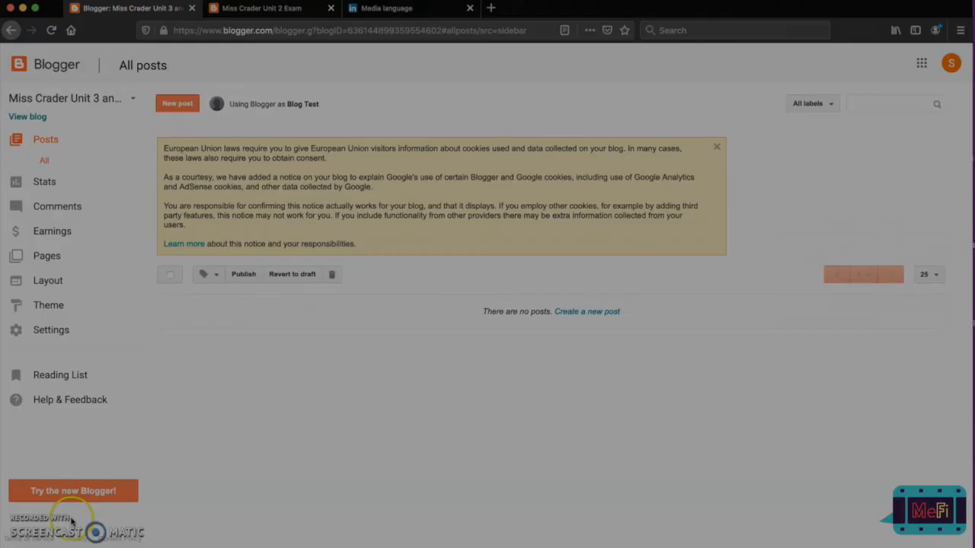